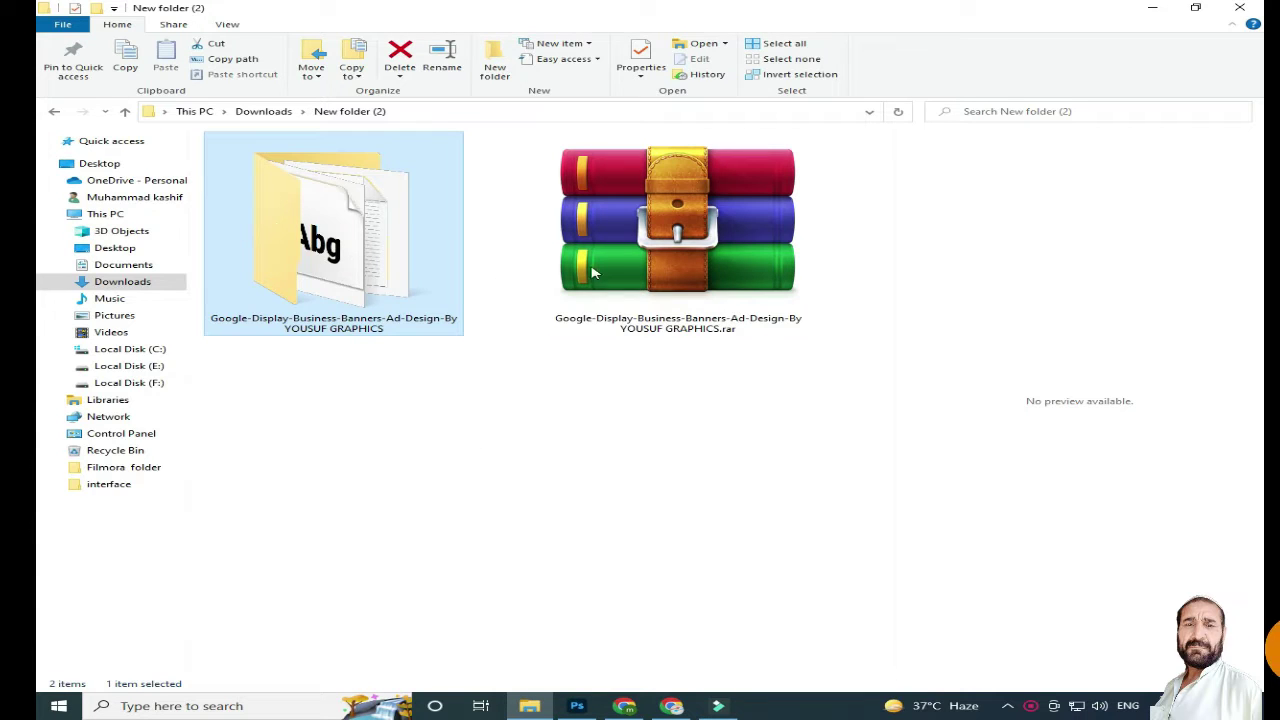
- Open the extracted Google-Display-Business-Banners-Ad-Design folder
click(672, 262)
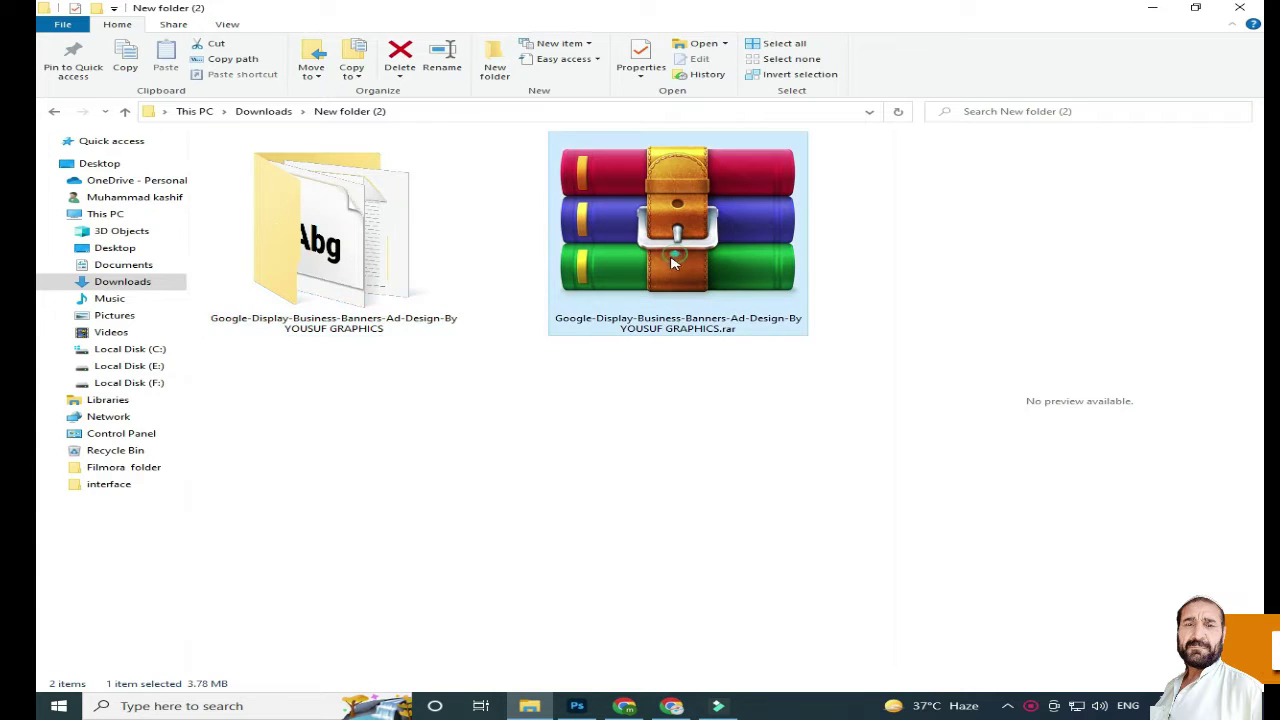
click(426, 261)
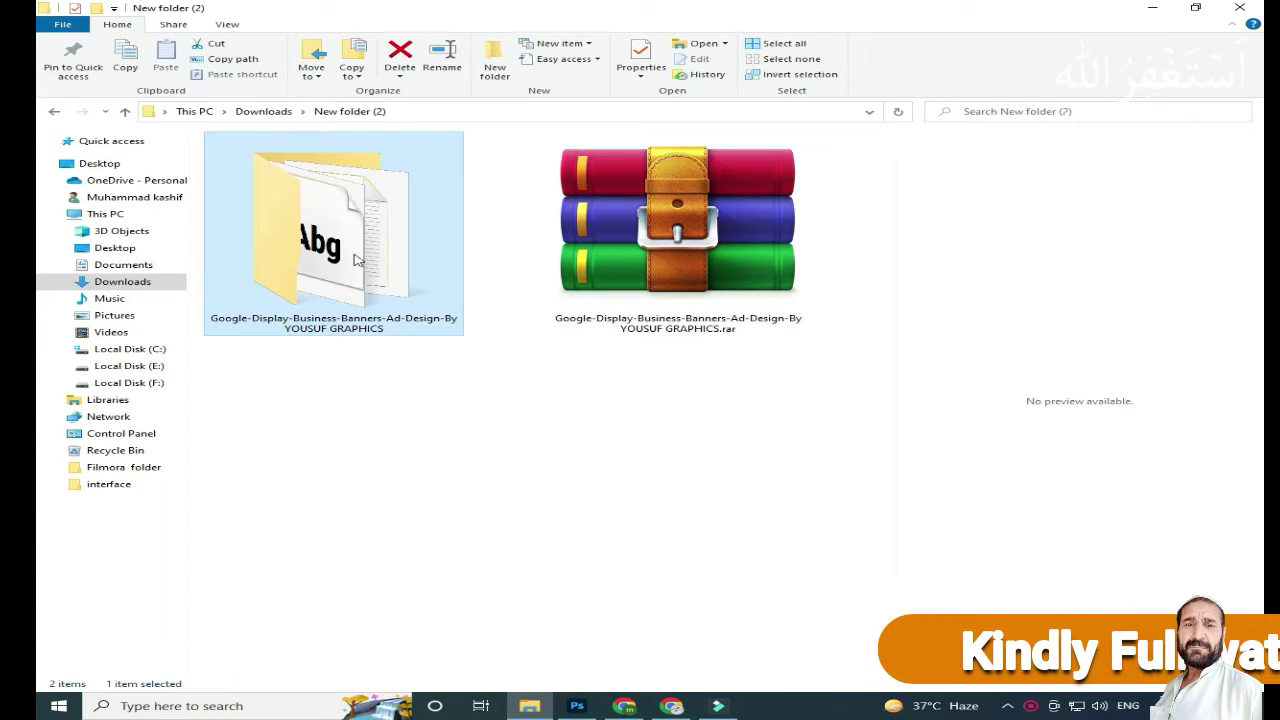
double_click(307, 307)
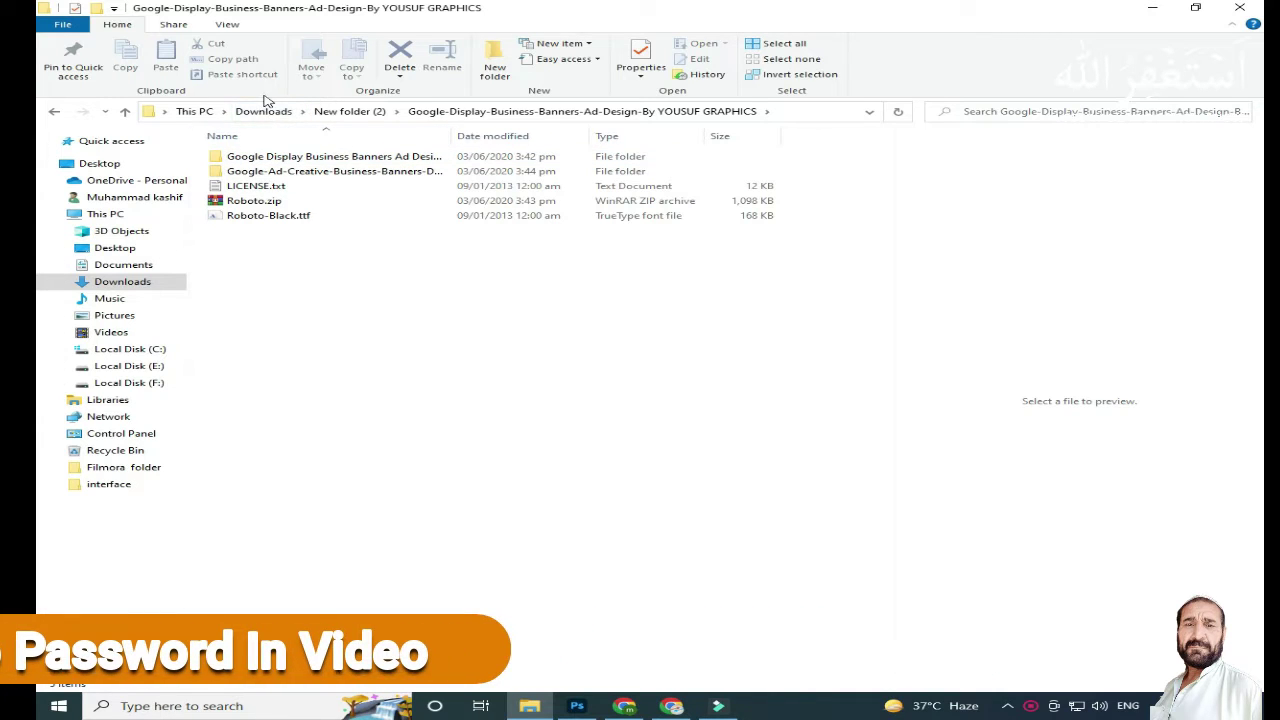
- Switch the folder view to Extra large icons
click(228, 28)
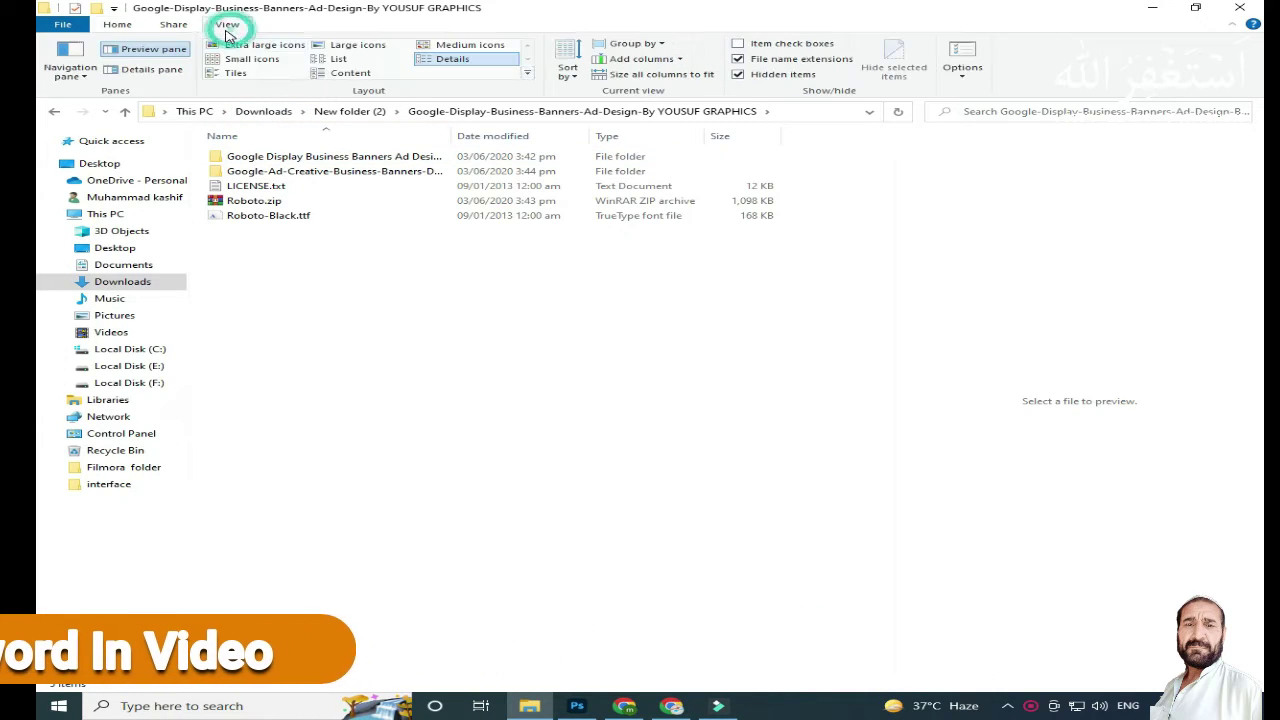
click(276, 55)
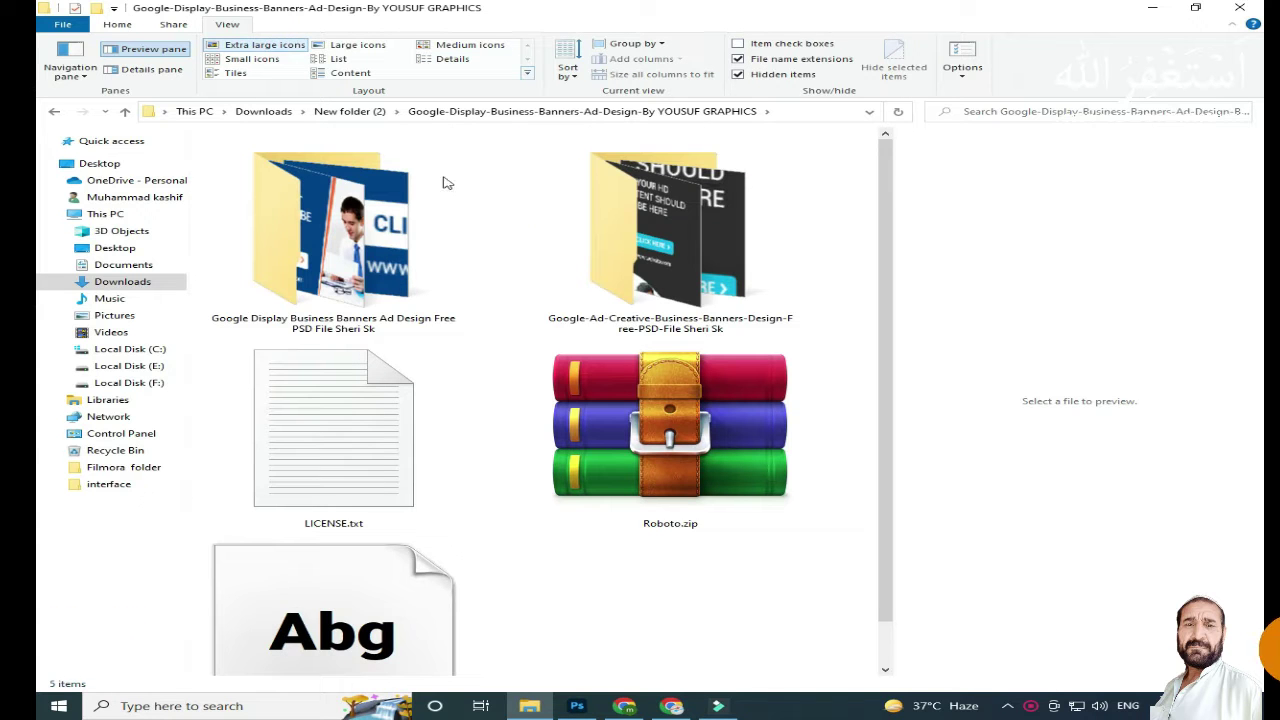
mouse_move(888, 351)
mouse_down()
mouse_move(901, 471)
mouse_move(894, 351)
mouse_up()
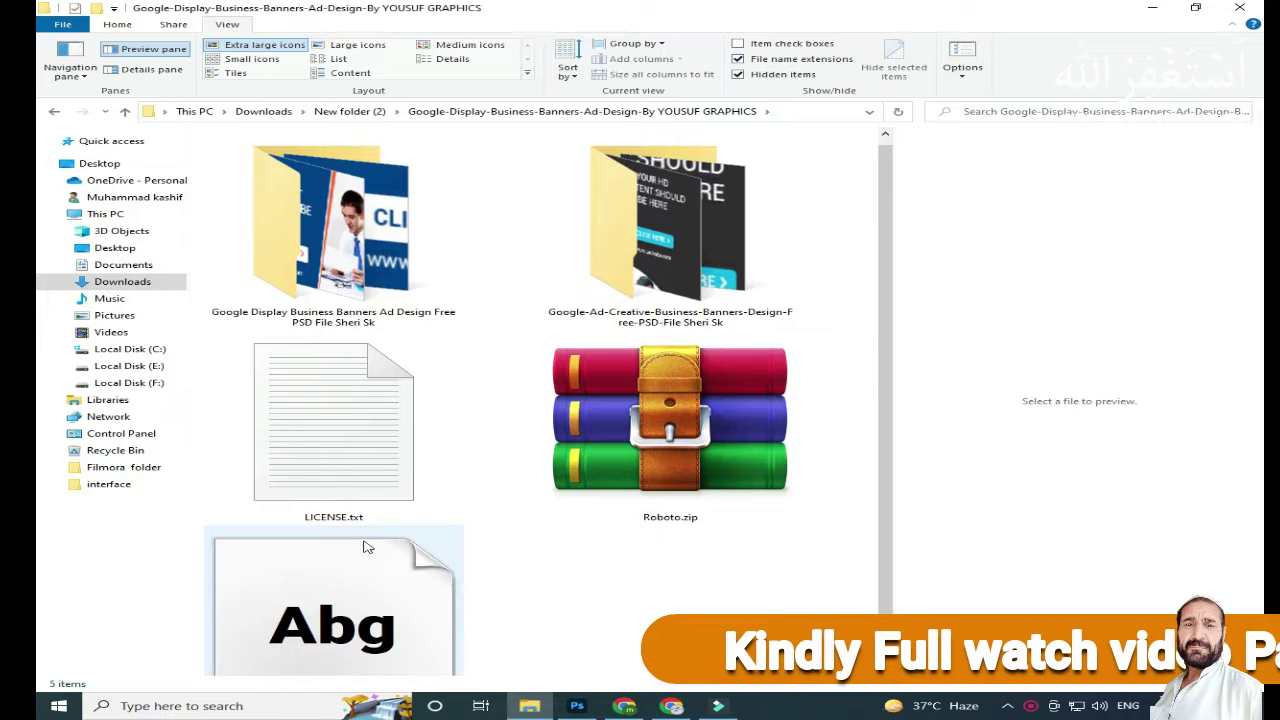
- Open the Google Display business banners folder and preview the 120x600, 300x250, 300x600, 336x250 and 468x60 banners
double_click(366, 221)
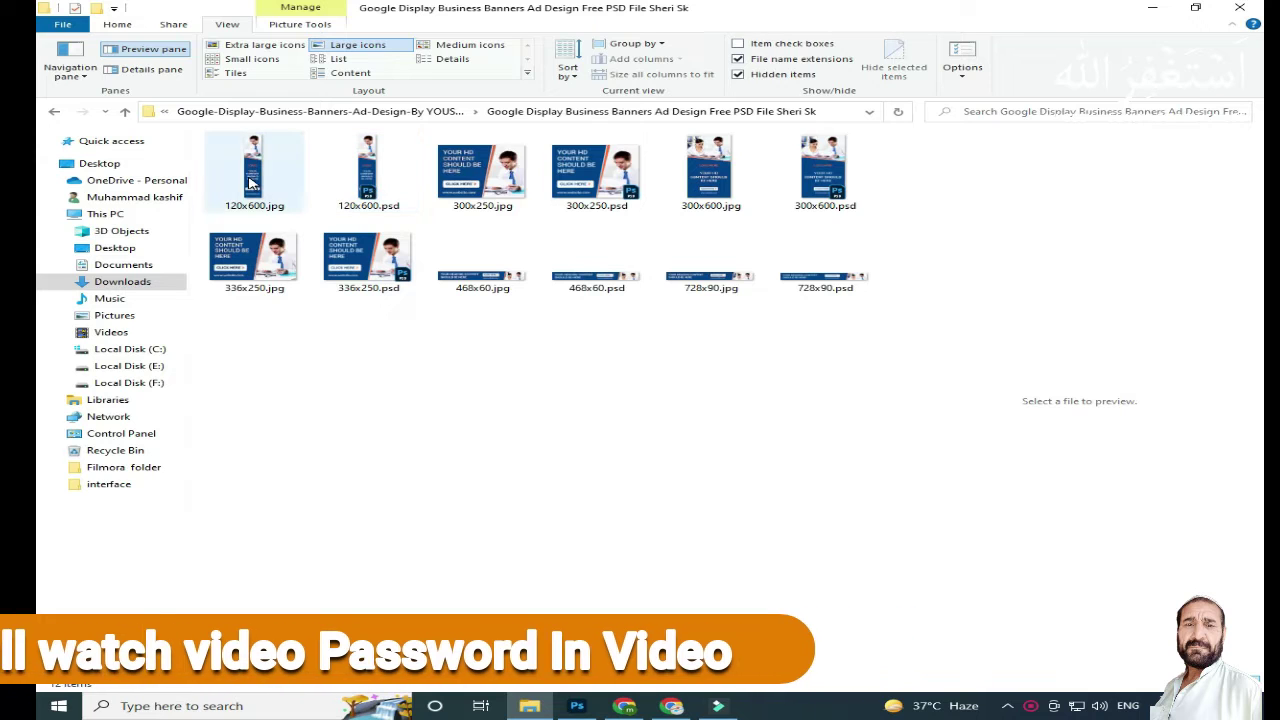
click(285, 175)
click(350, 175)
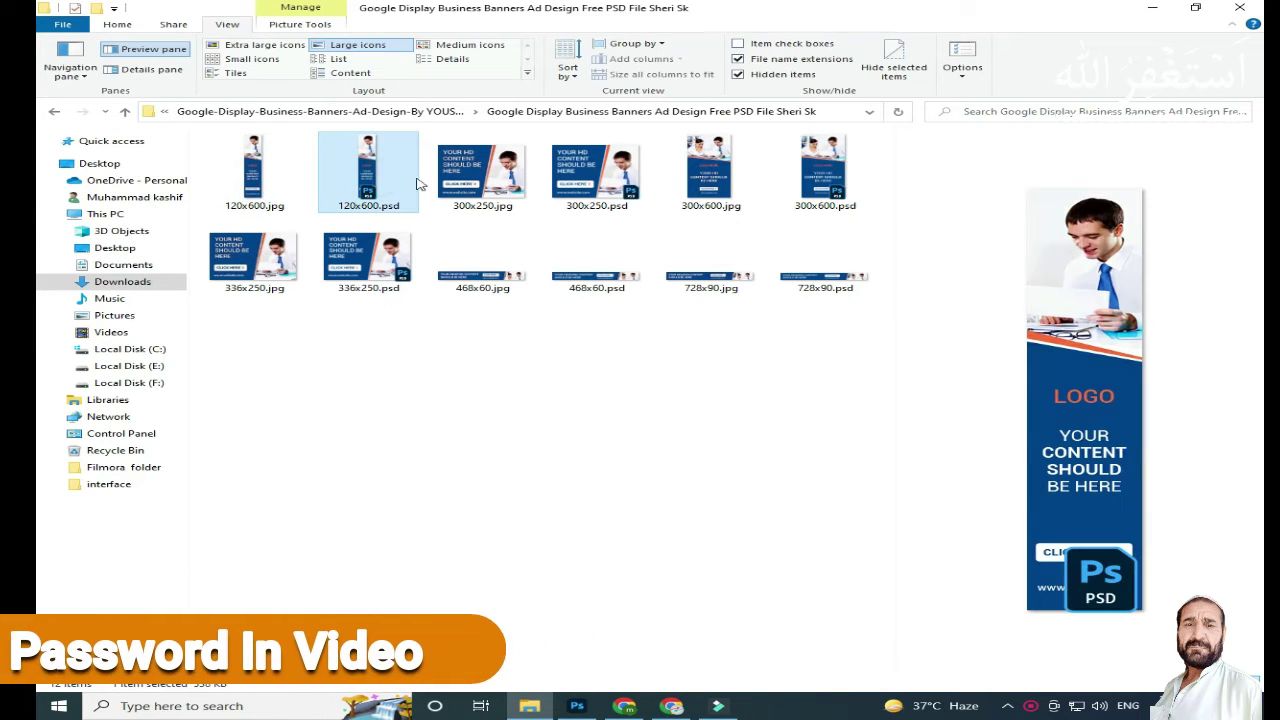
click(490, 190)
click(605, 190)
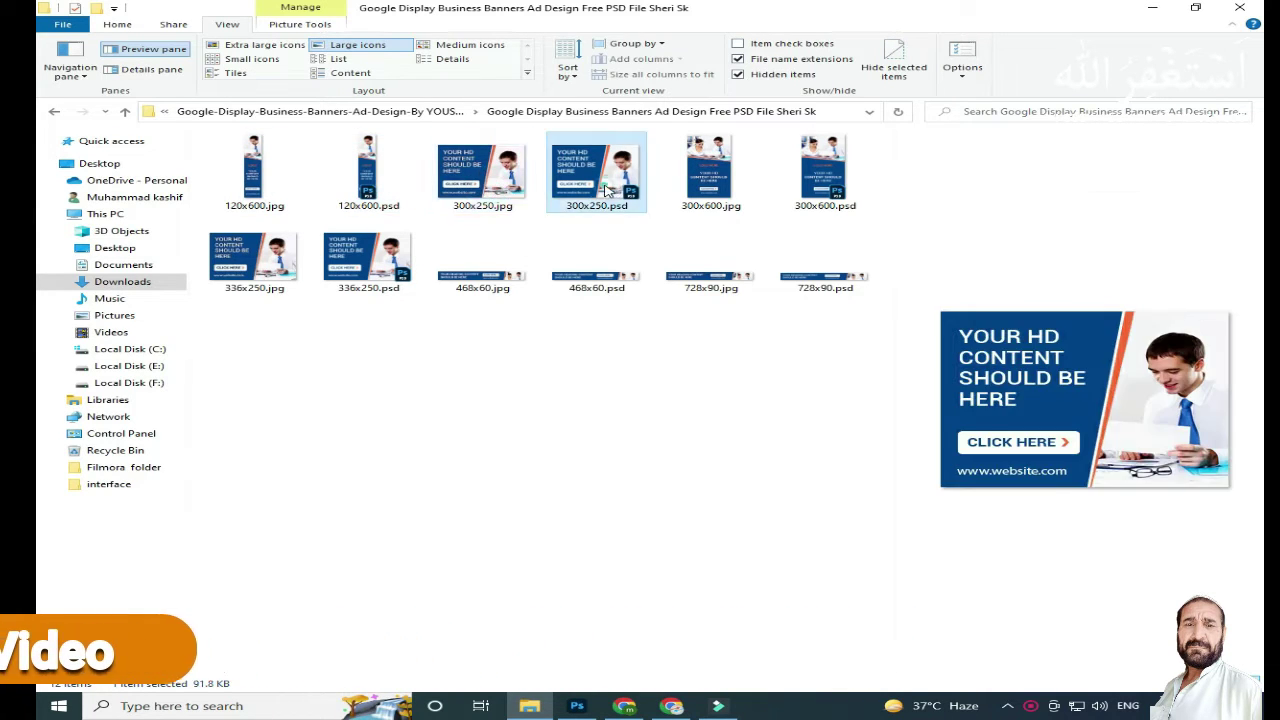
click(706, 195)
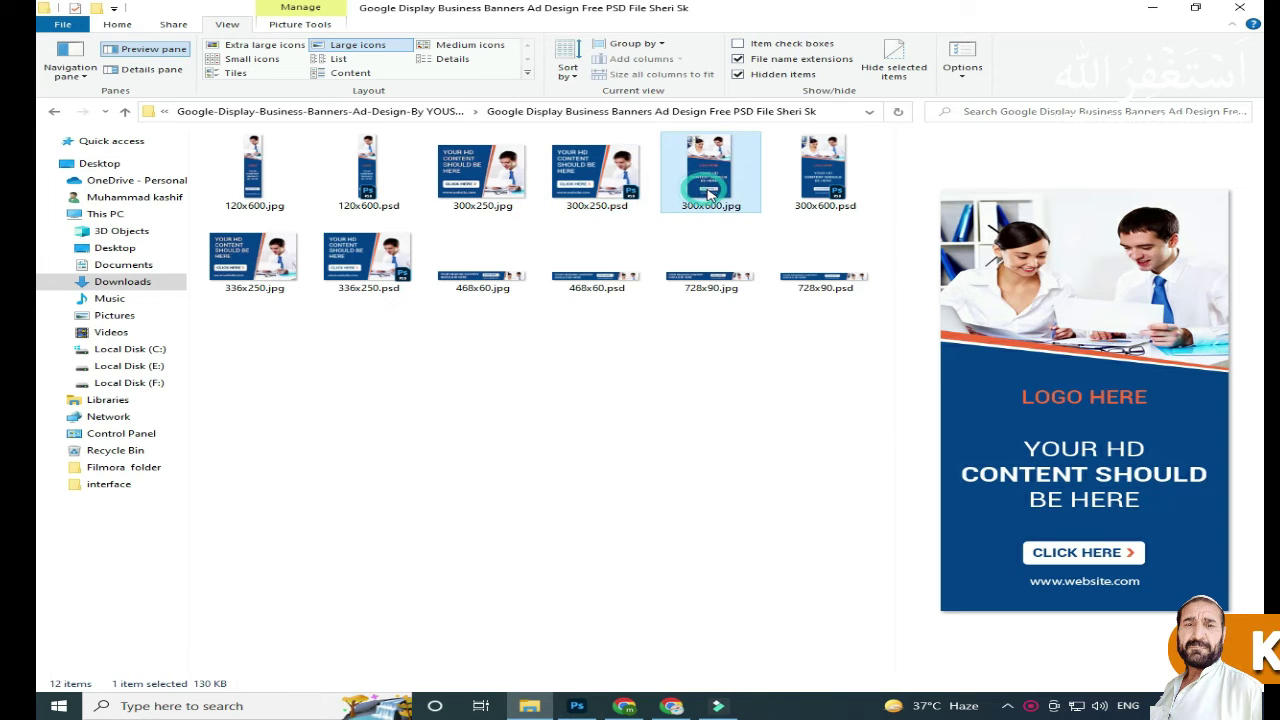
click(832, 200)
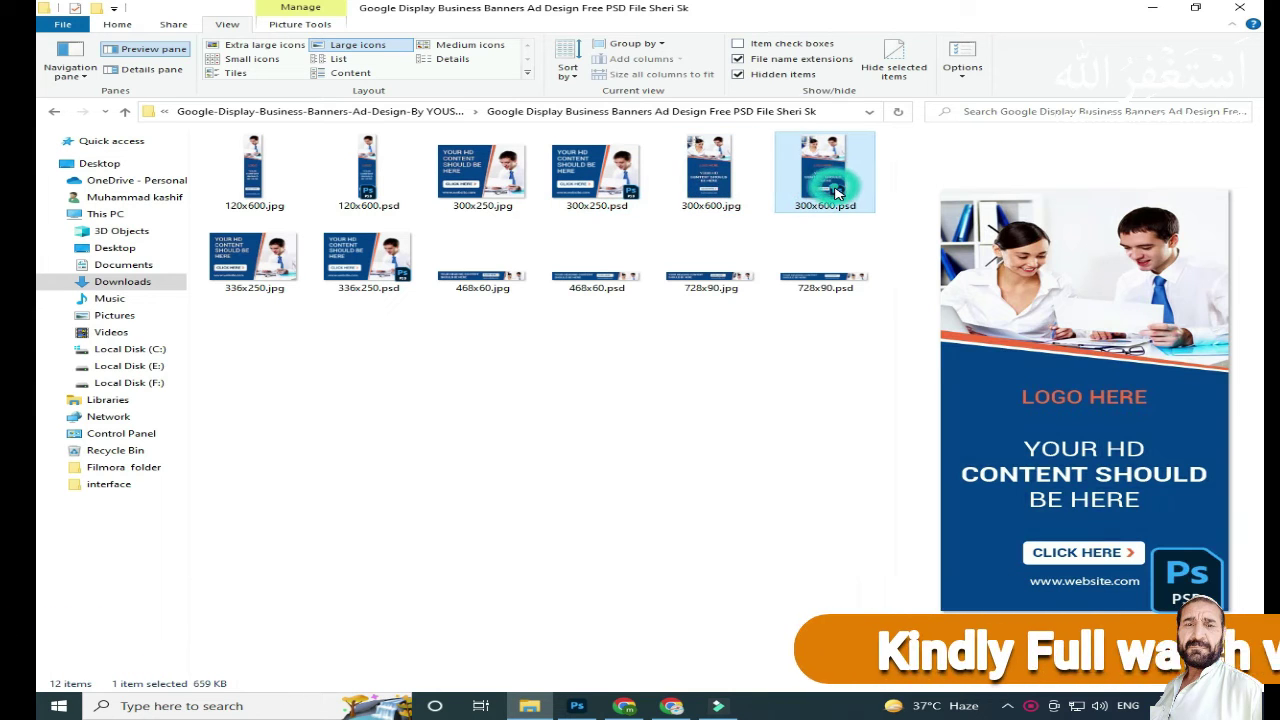
click(255, 258)
click(368, 258)
click(483, 265)
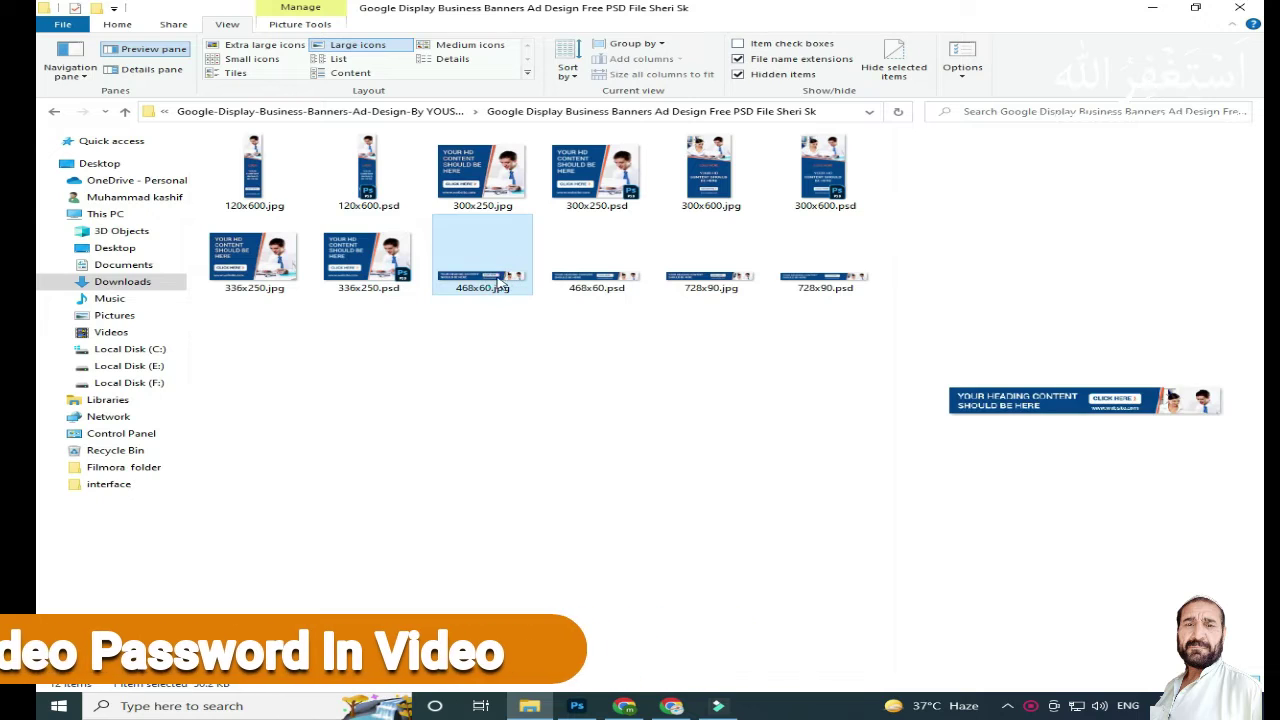
- Open the Google-Ad-Creative folder and preview its dark 120x600, 300x250, 300x600 and 336x250 banners
click(126, 113)
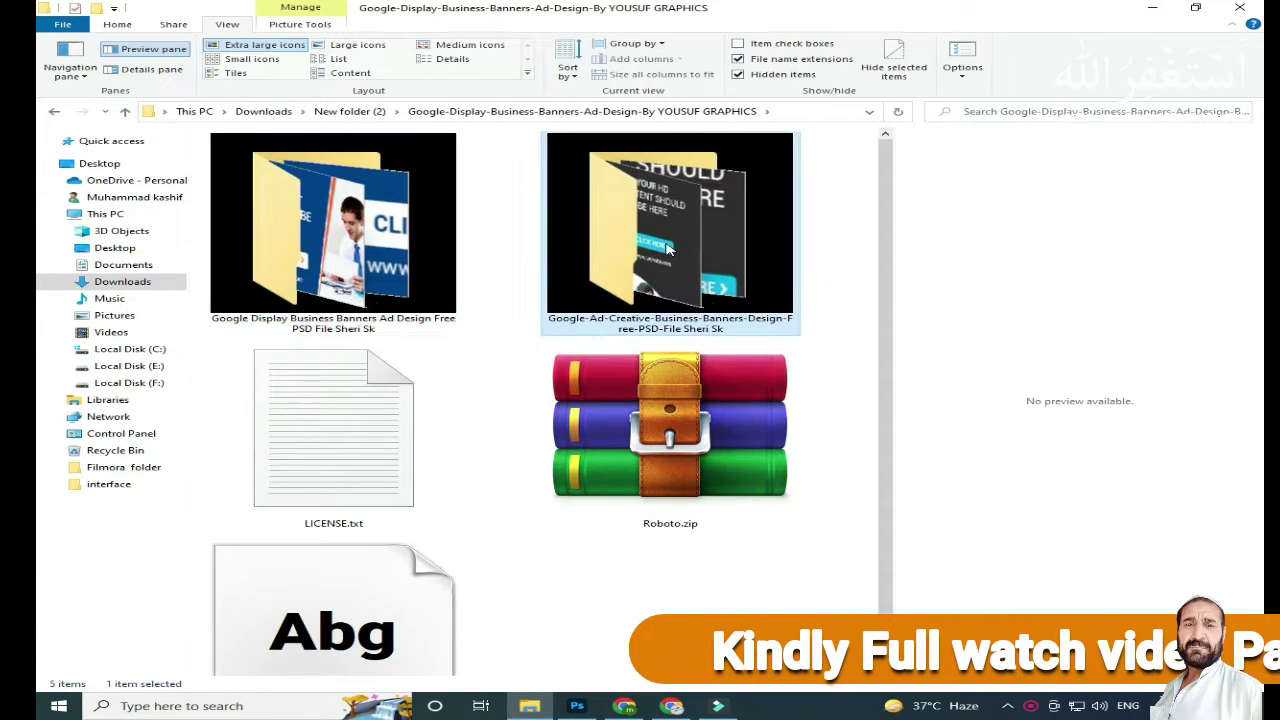
double_click(669, 249)
click(255, 175)
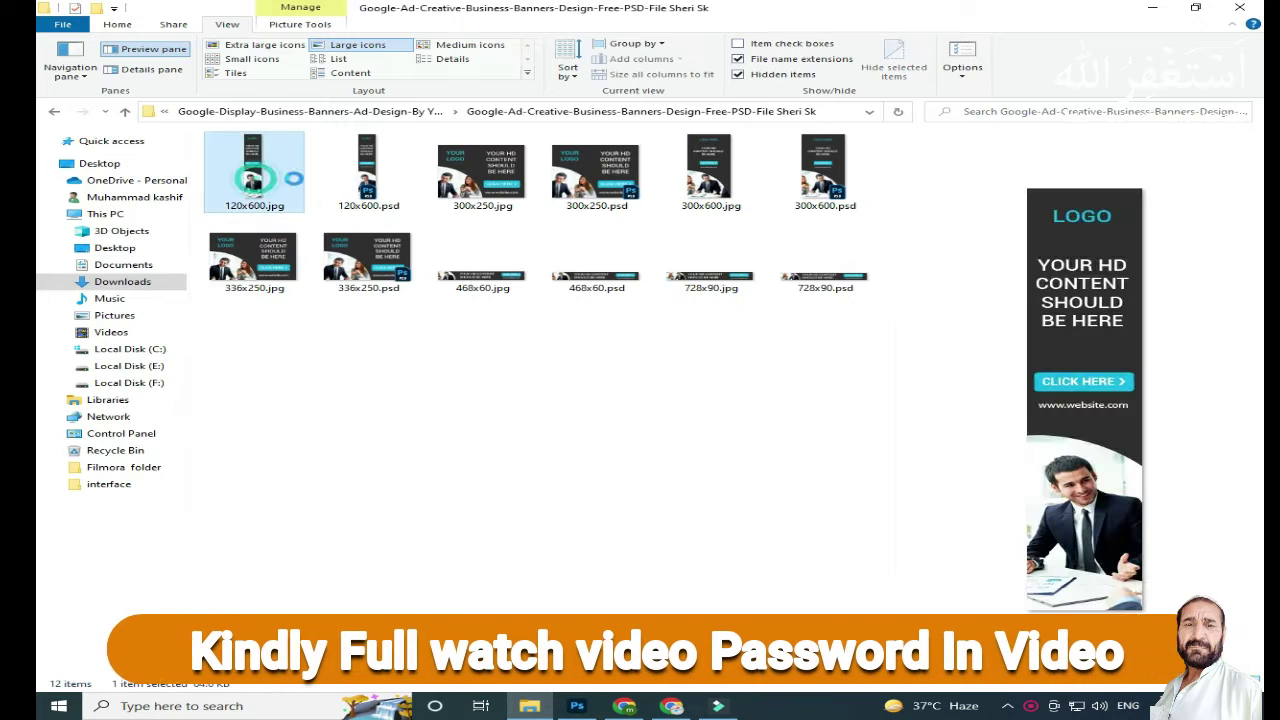
click(367, 170)
click(482, 172)
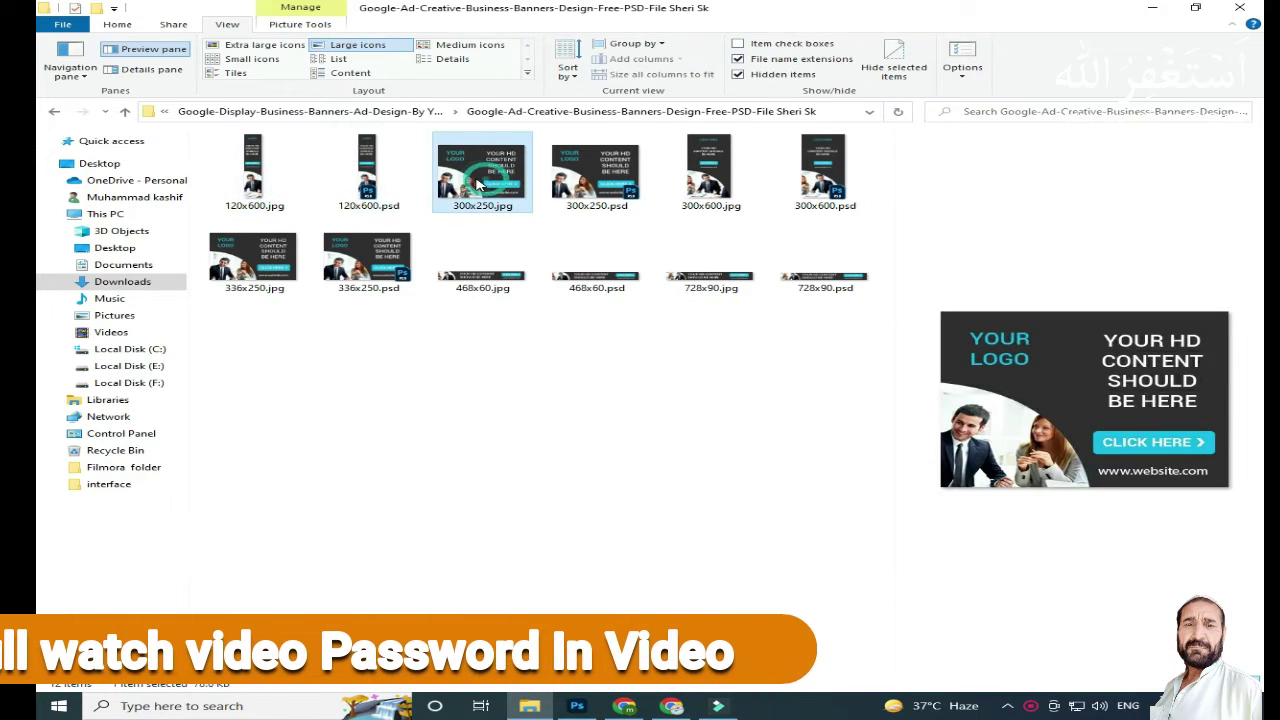
click(606, 190)
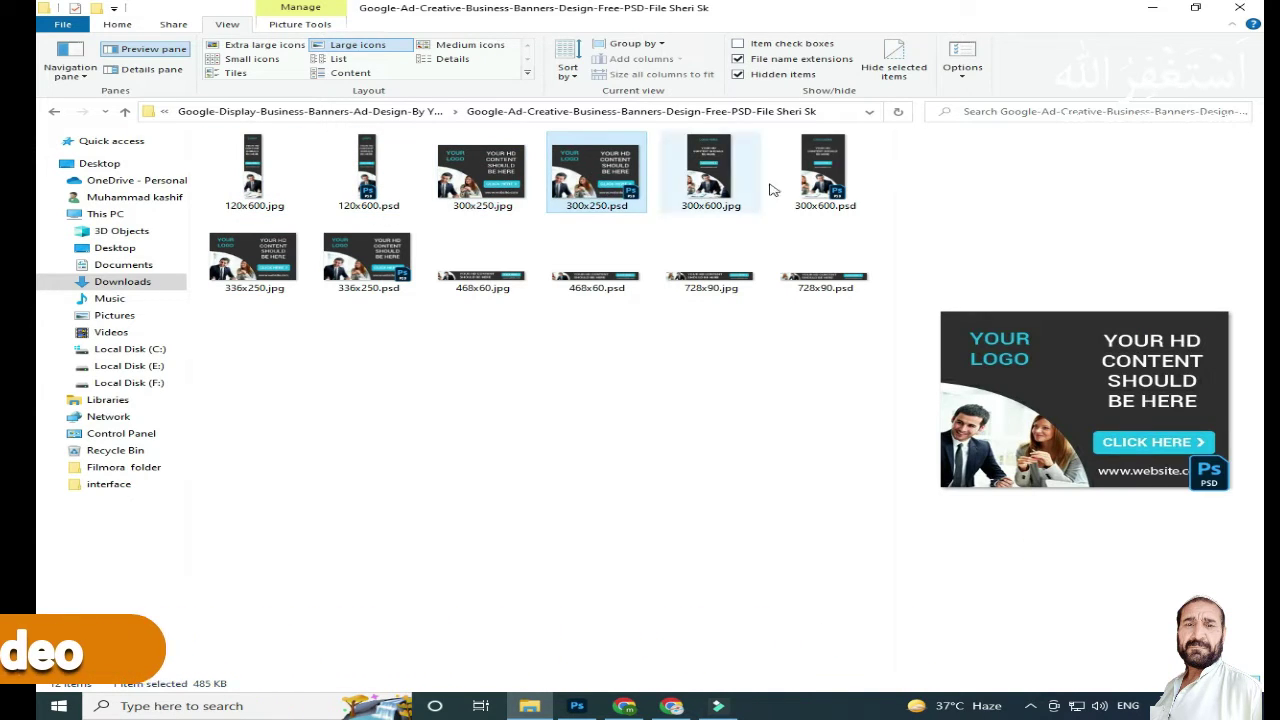
click(710, 180)
click(799, 172)
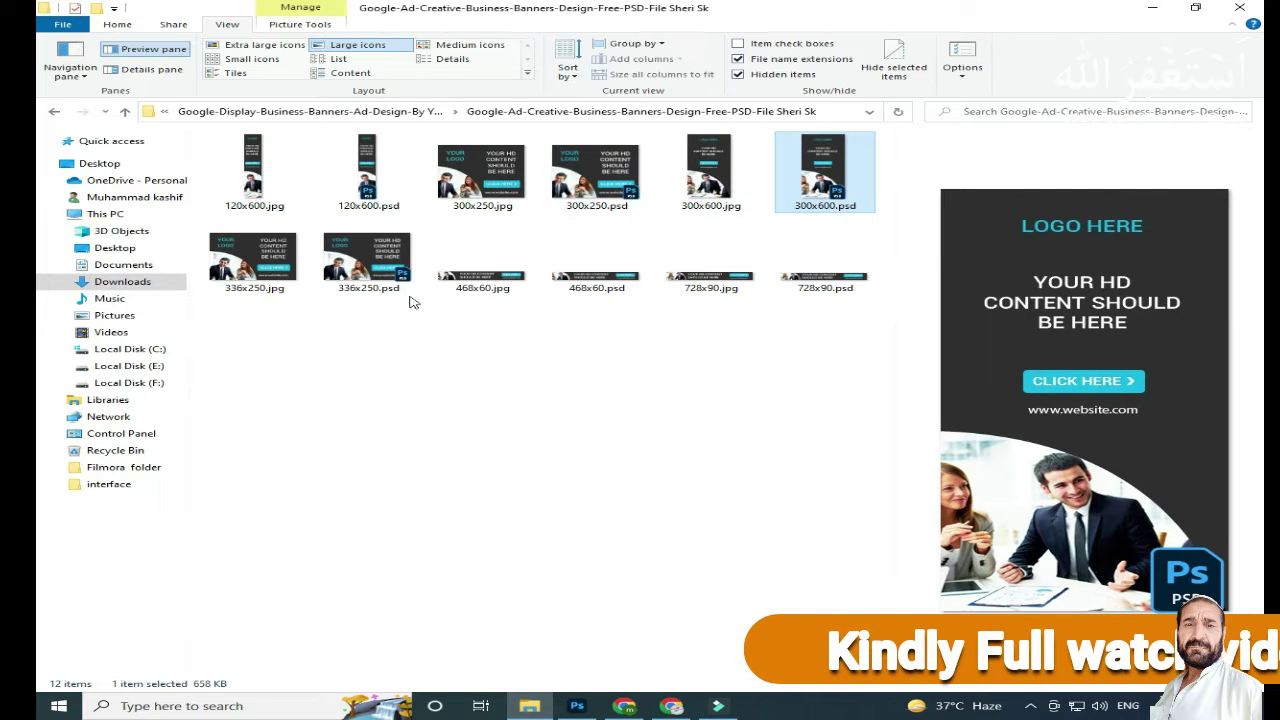
click(270, 268)
click(366, 260)
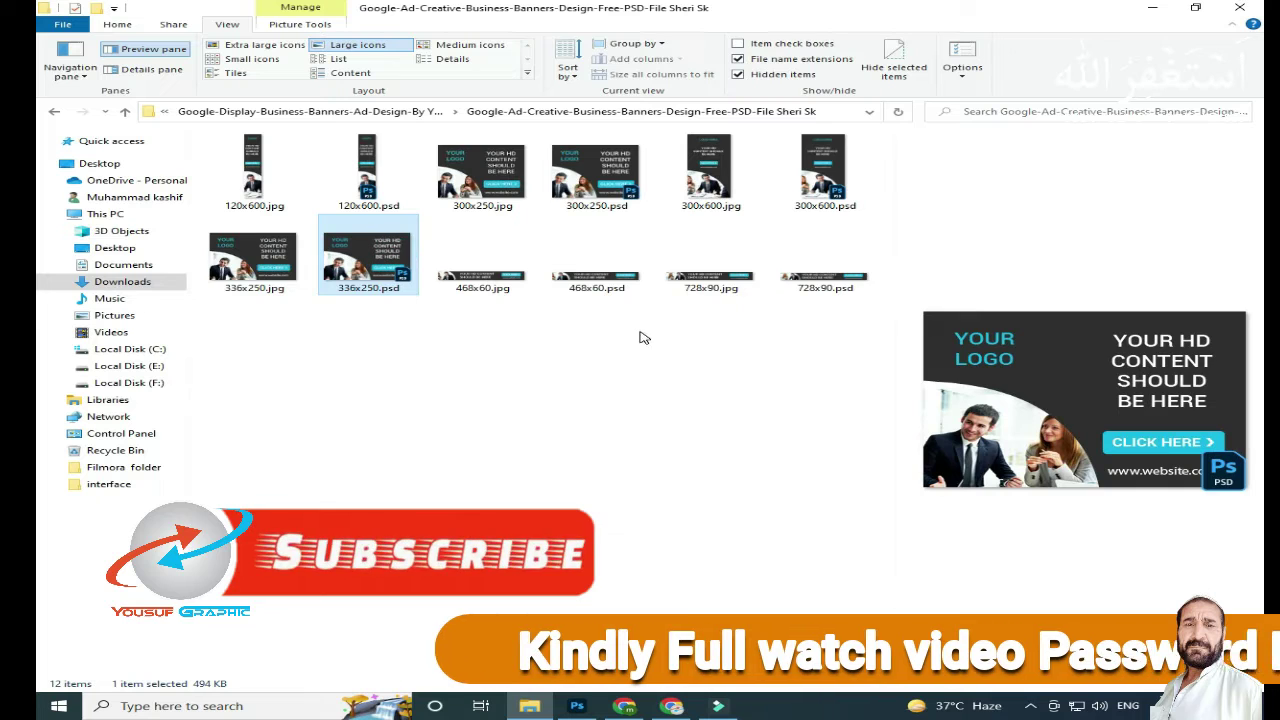
- Return to the Google Display business banners folder and switch to Photoshop
click(126, 113)
double_click(318, 230)
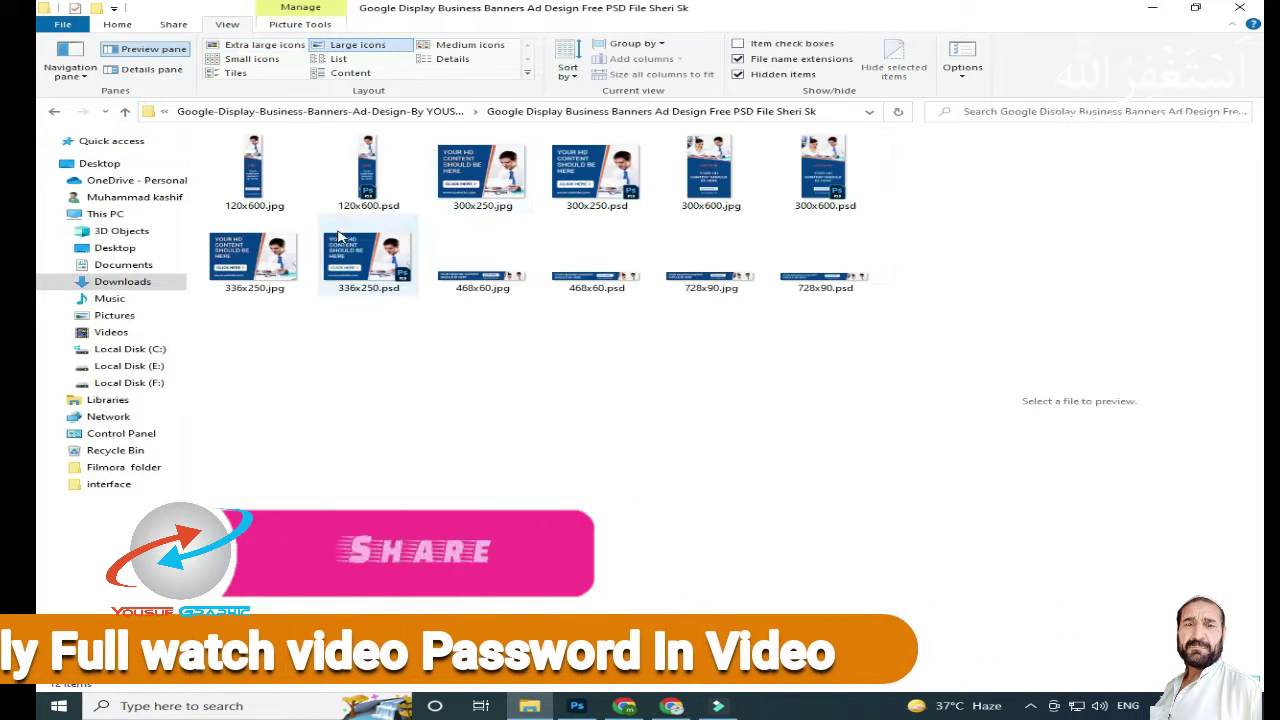
click(575, 706)
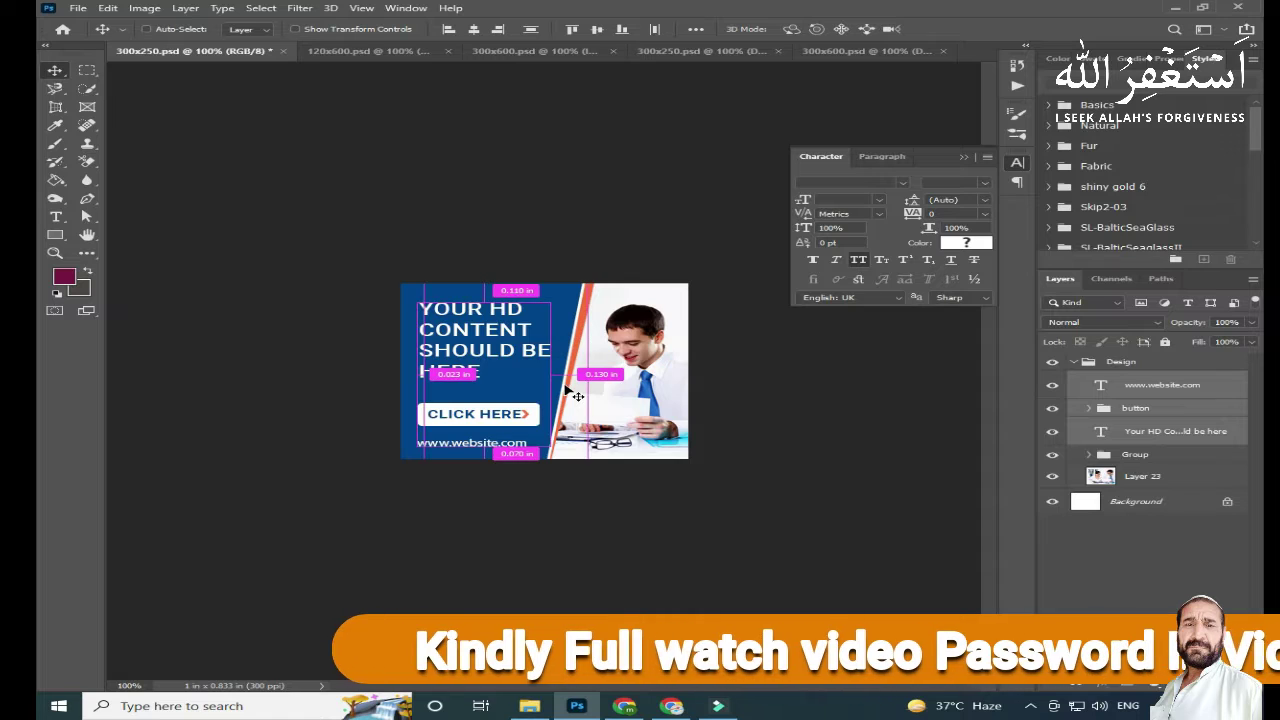
- Fit the 300x250 banner to the screen and close the floating Character panel
key(ctrl+minus)
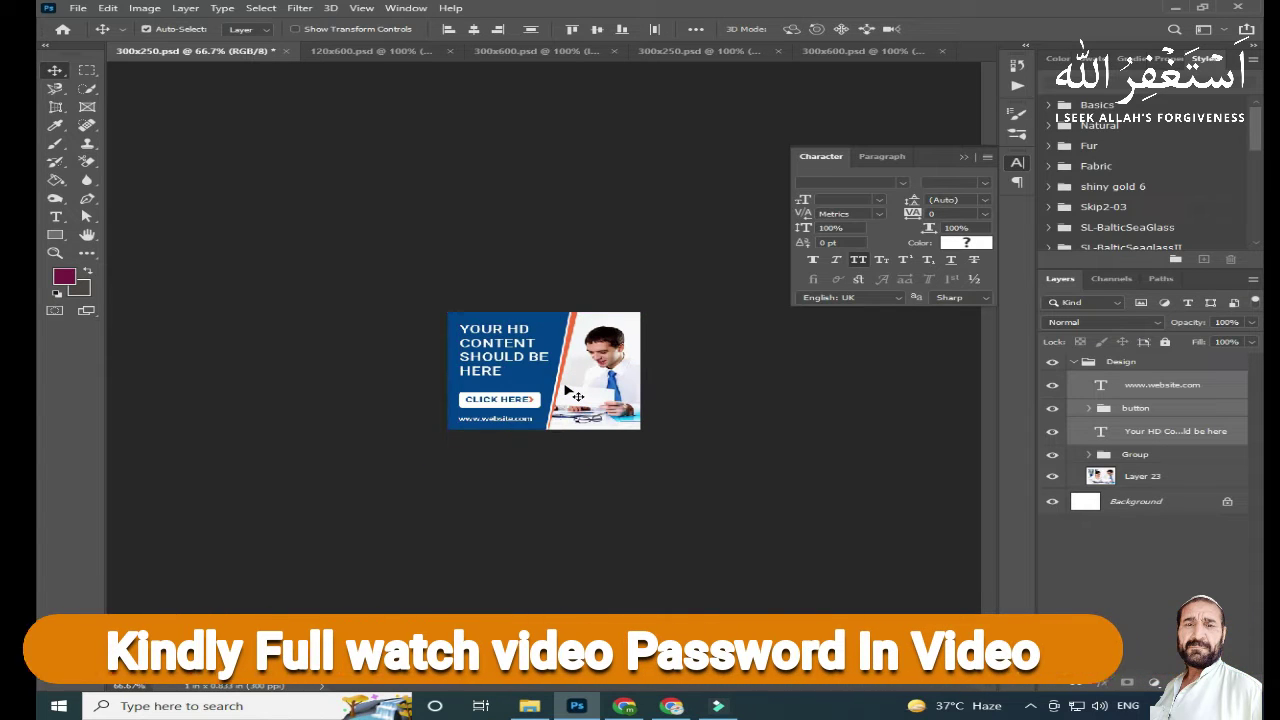
key(ctrl+minus)
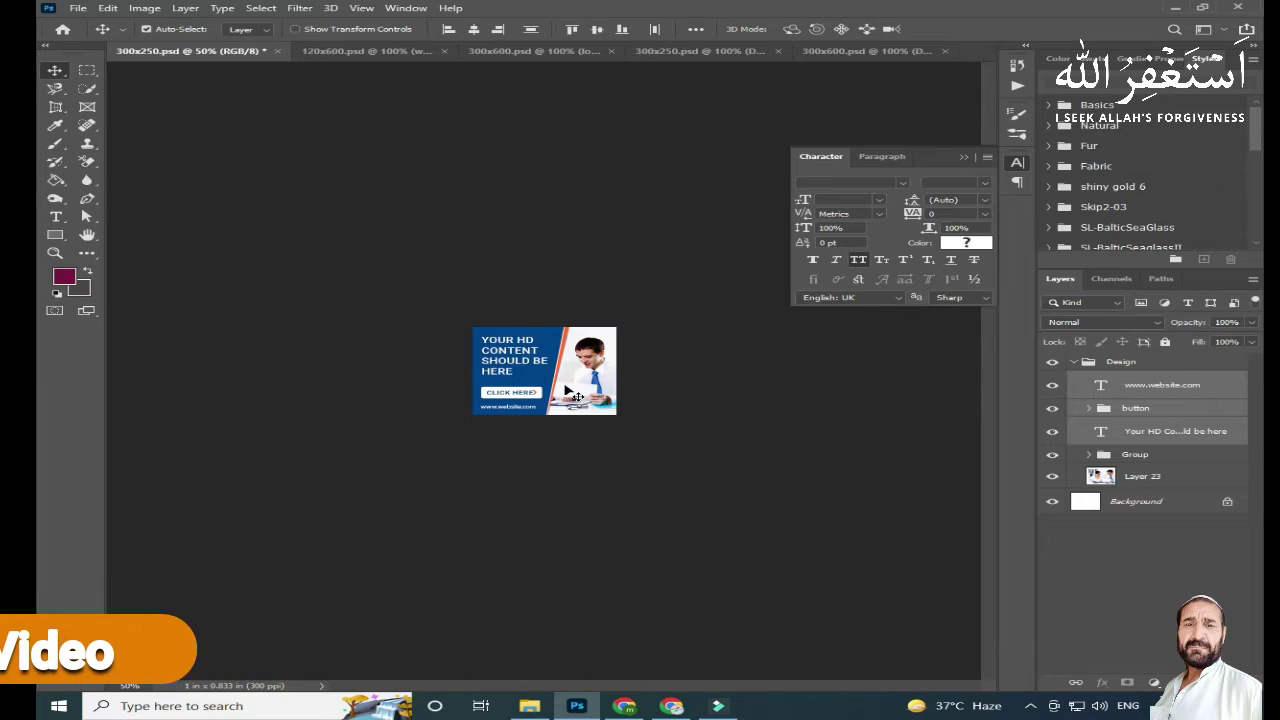
key(ctrl+plus)
key(ctrl+plus)
key(ctrl+plus)
key(ctrl+plus)
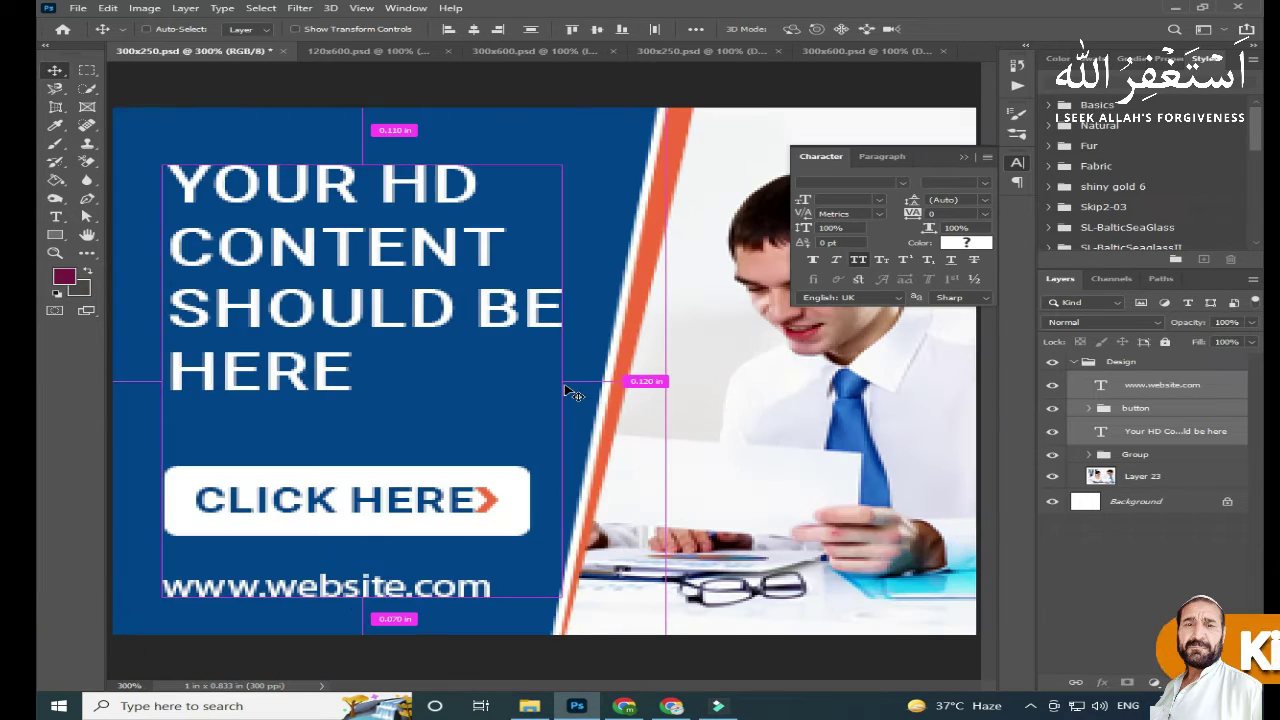
key(ctrl+0)
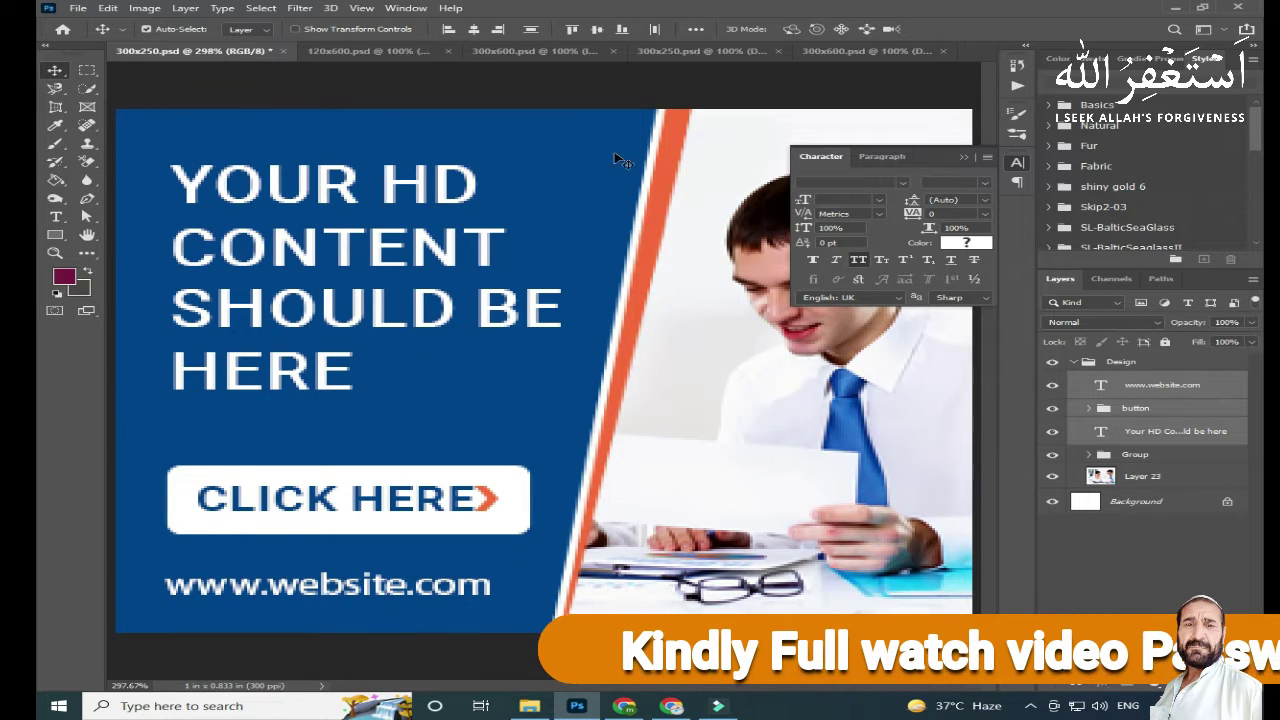
click(965, 158)
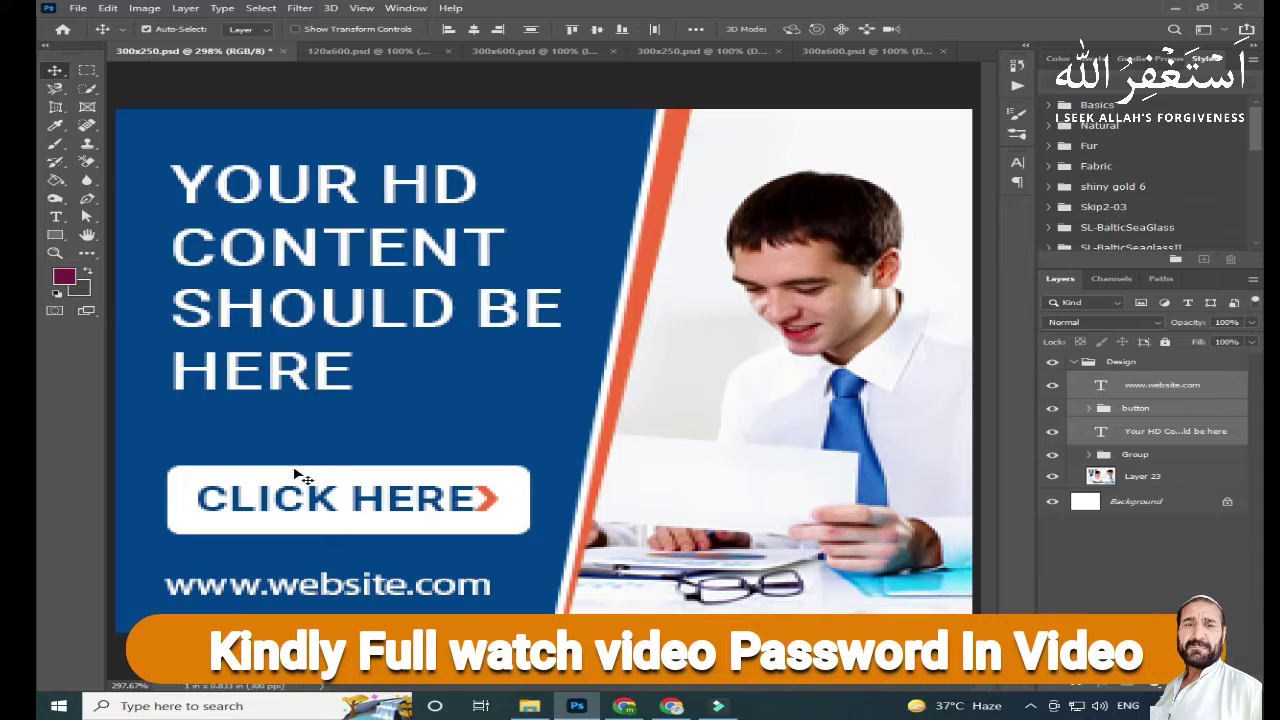
click(540, 235)
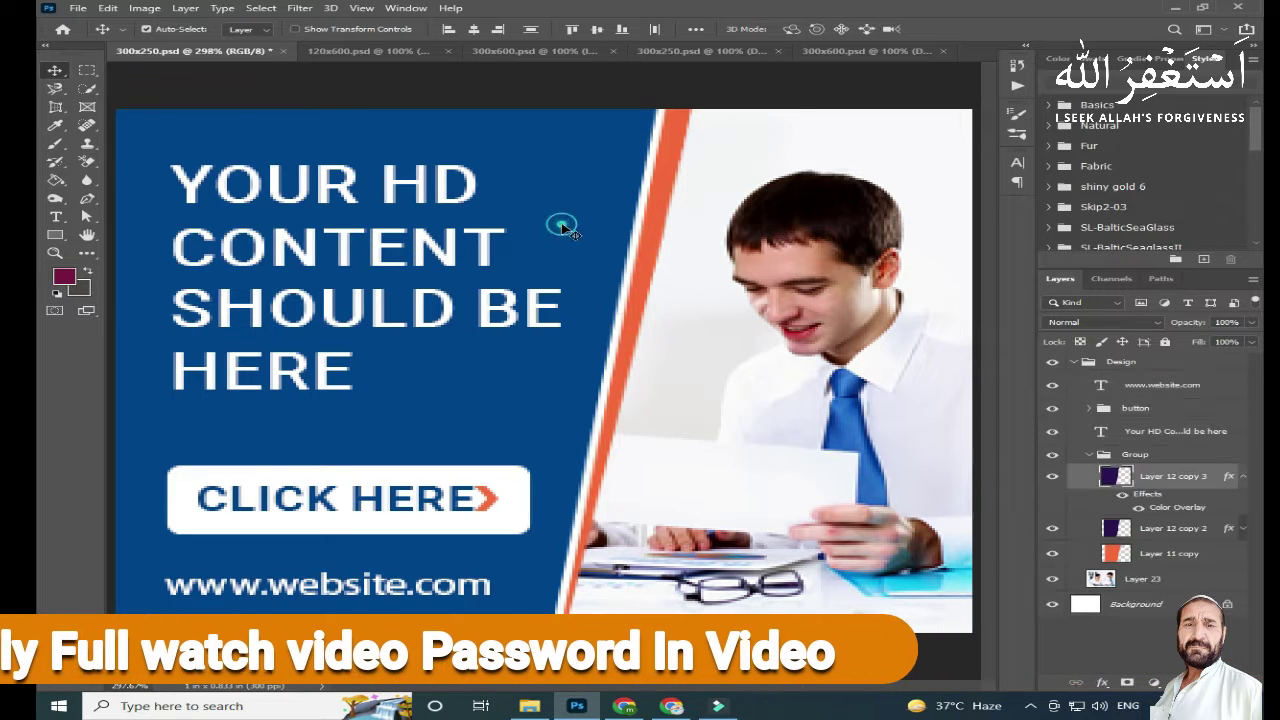
click(447, 190)
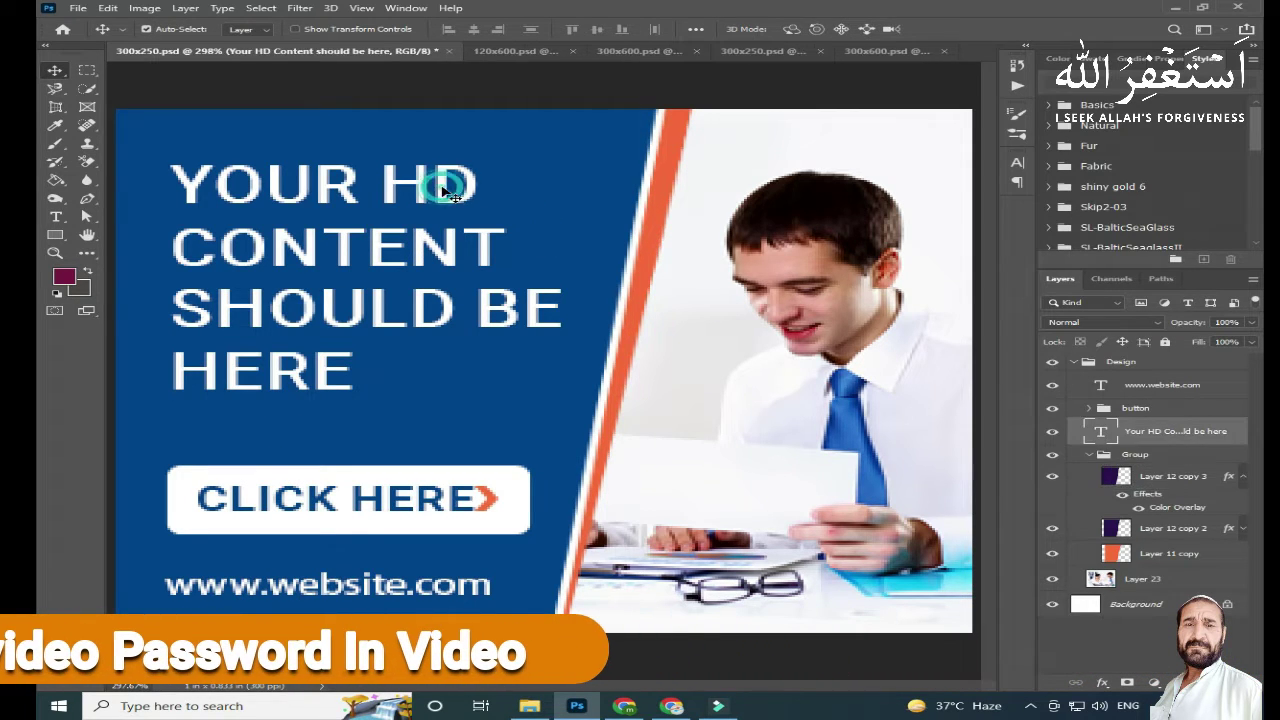
click(1052, 433)
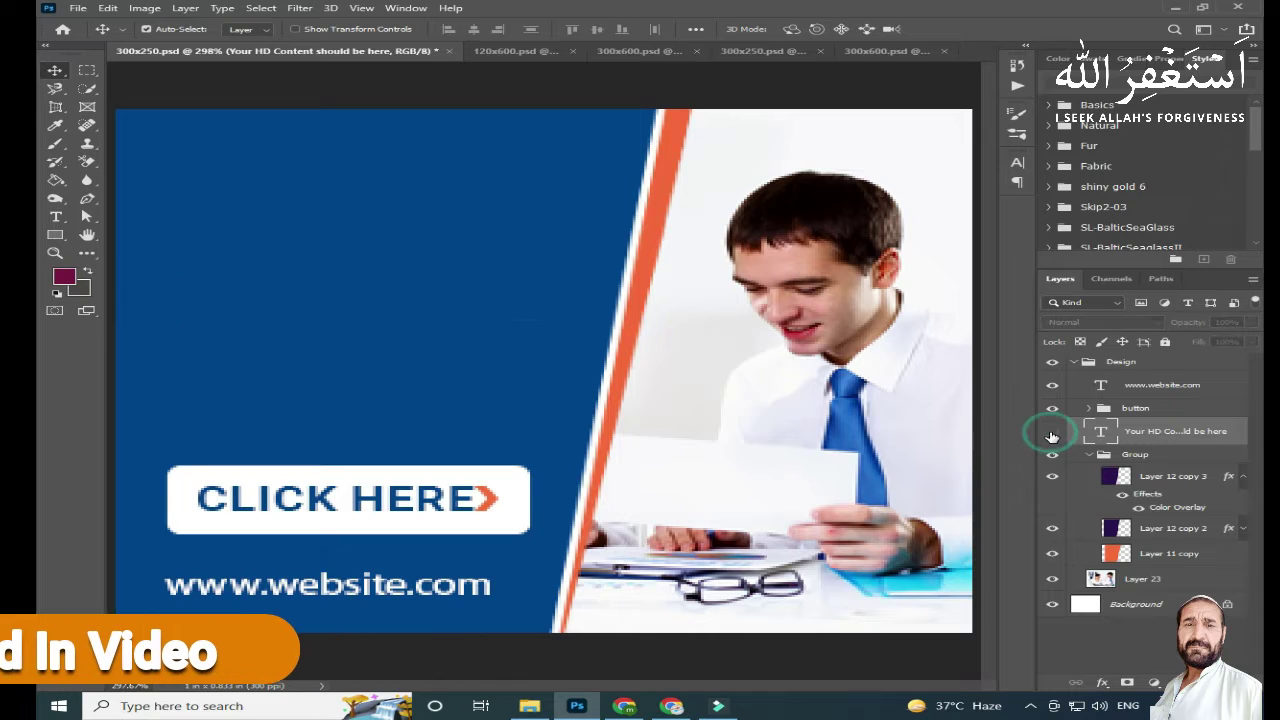
click(1052, 433)
click(1052, 433)
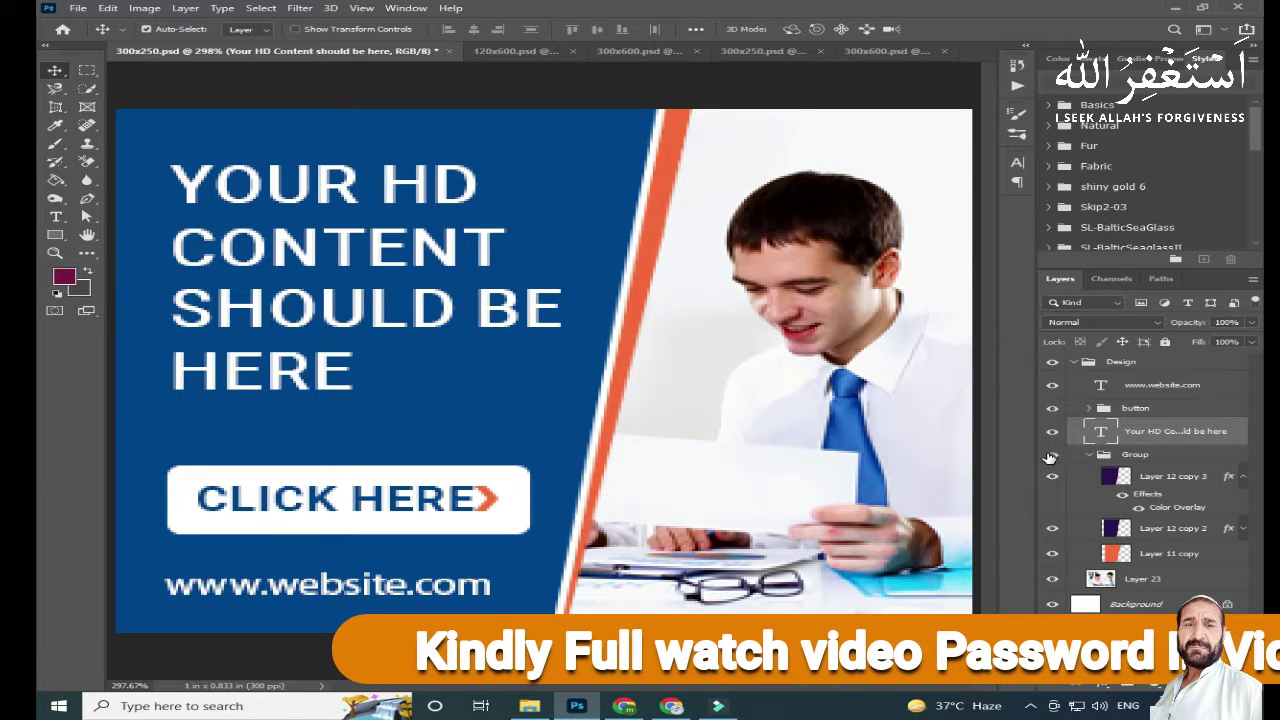
click(452, 506)
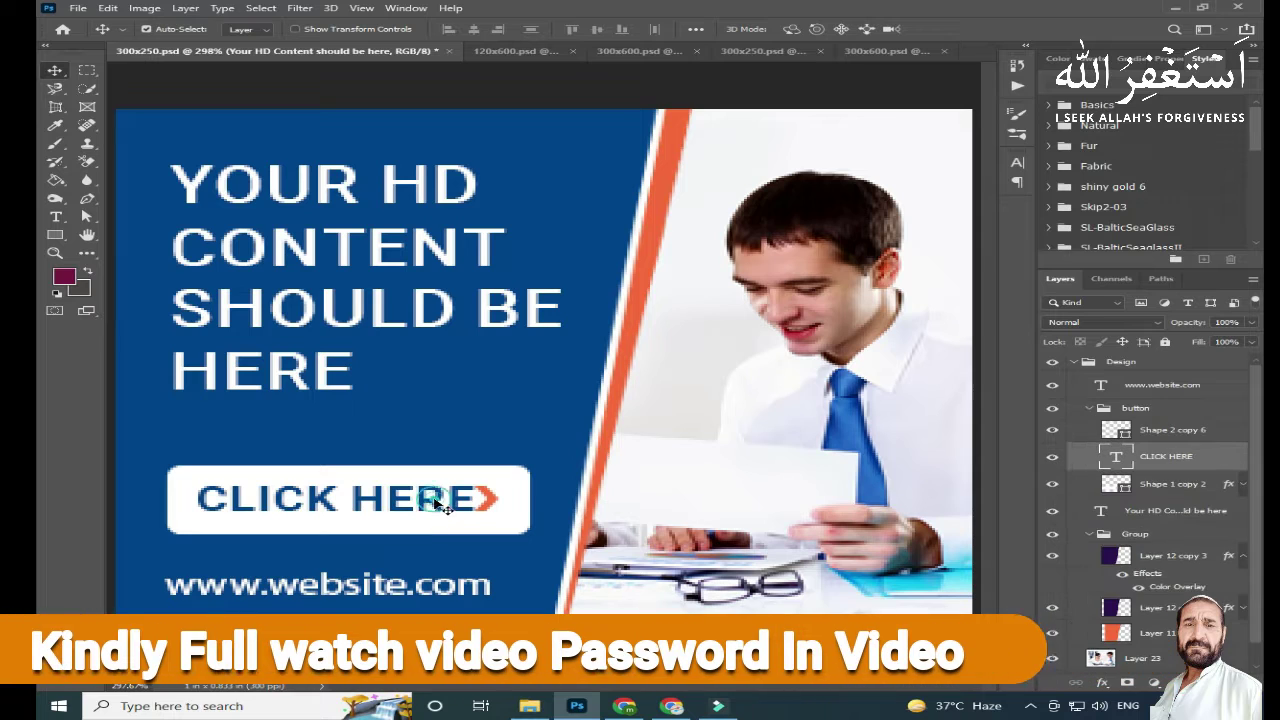
click(1052, 457)
click(1050, 457)
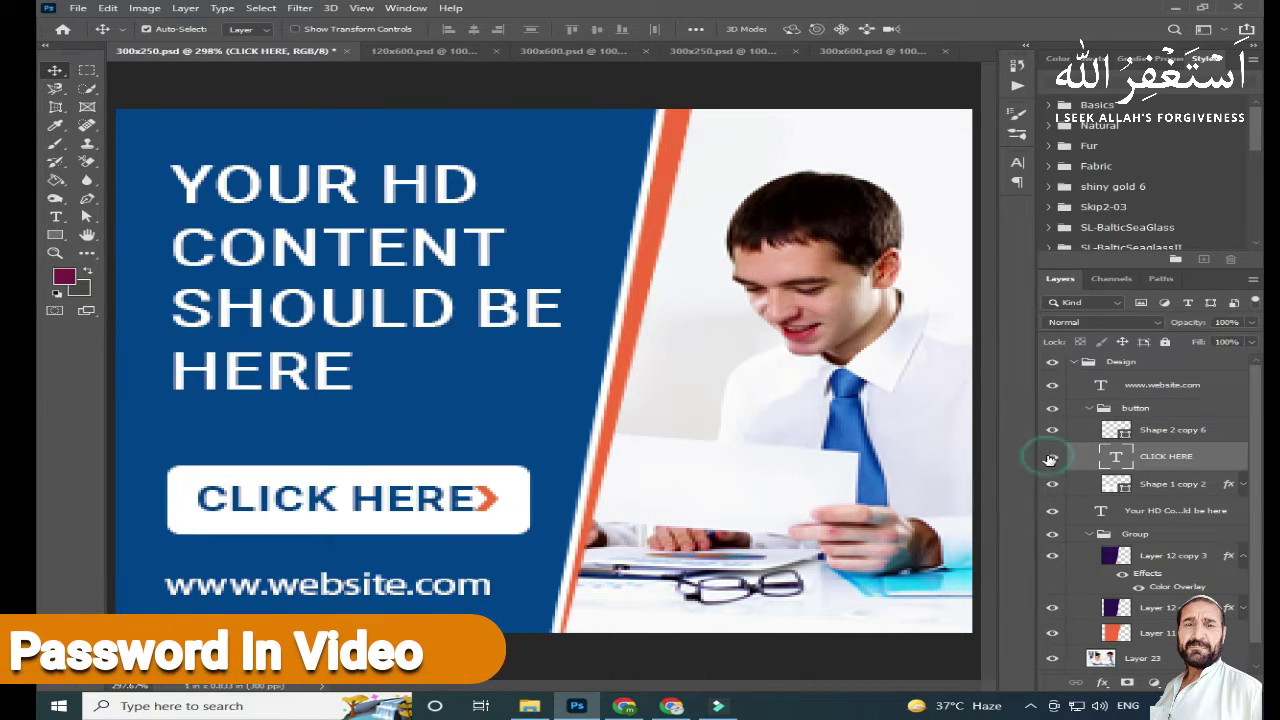
click(491, 388)
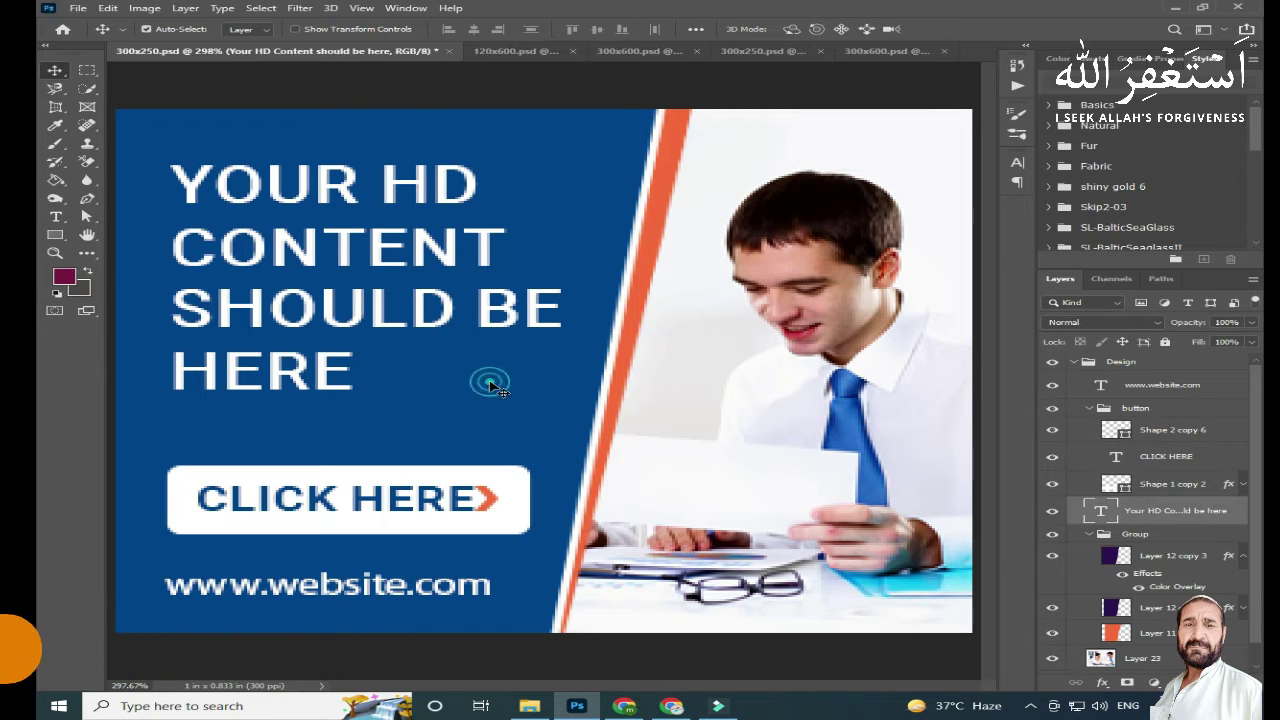
click(1051, 511)
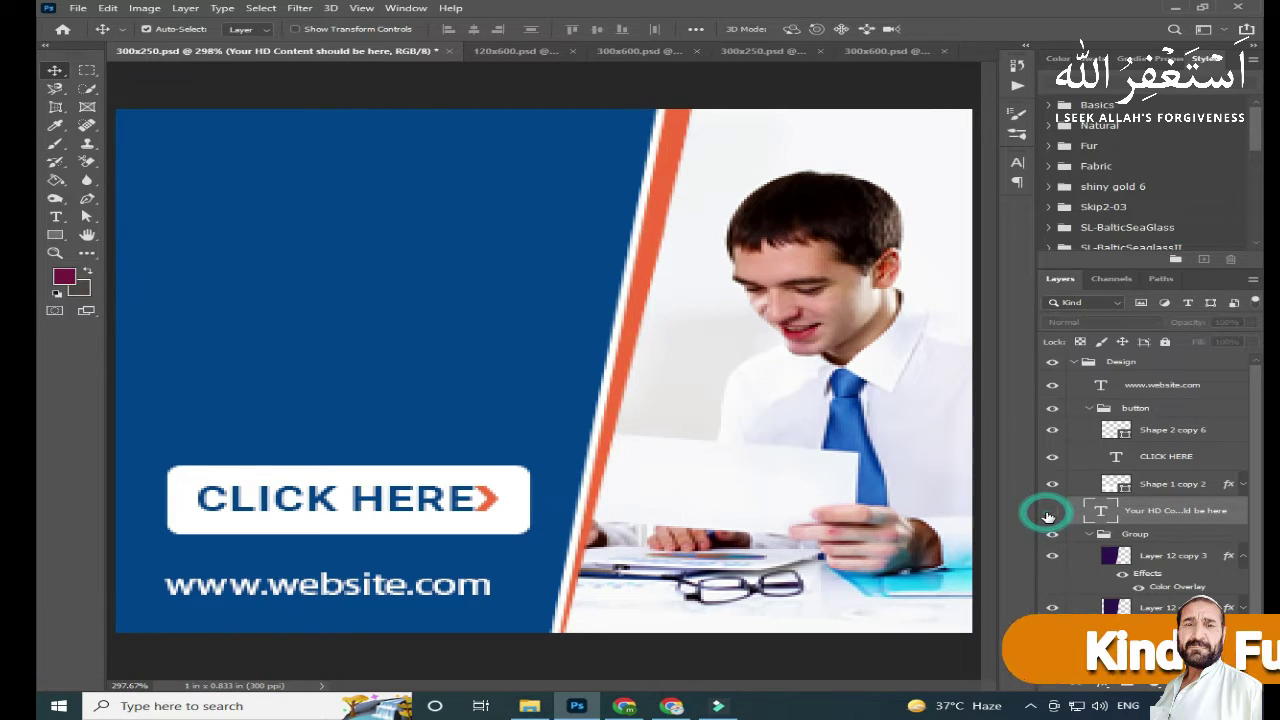
click(540, 424)
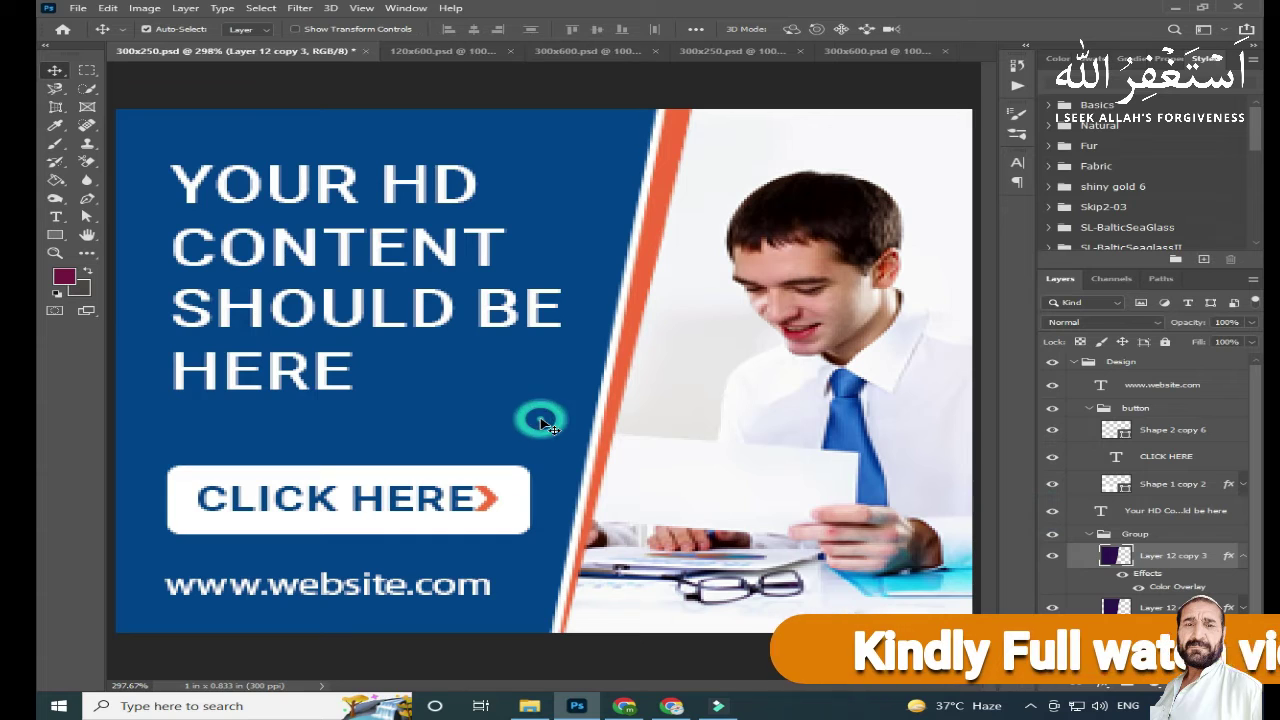
click(1052, 557)
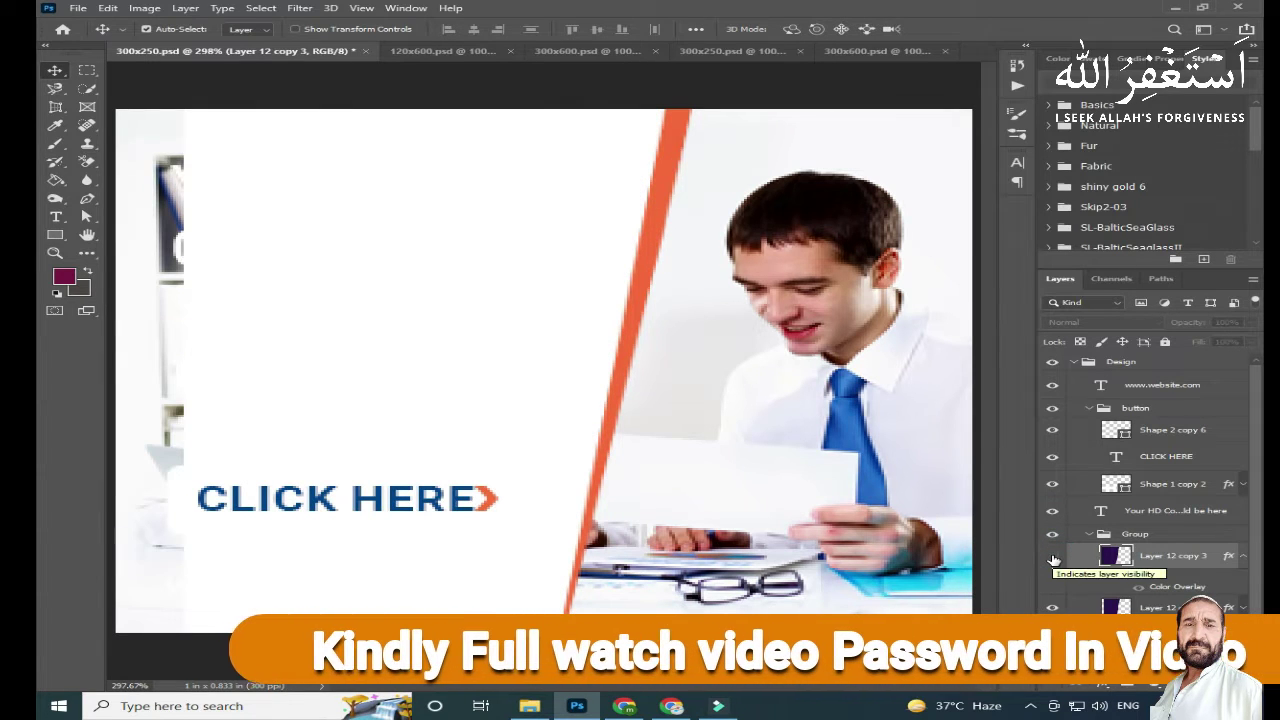
click(1052, 557)
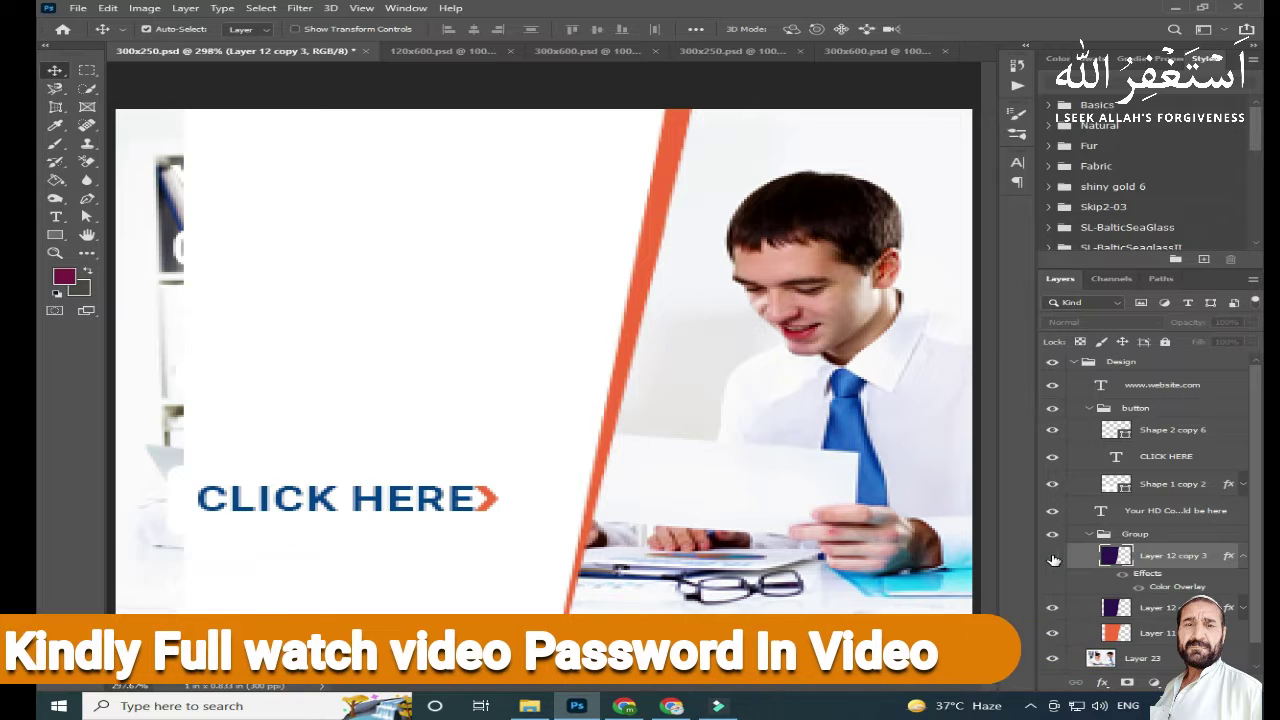
click(1052, 557)
click(1052, 557)
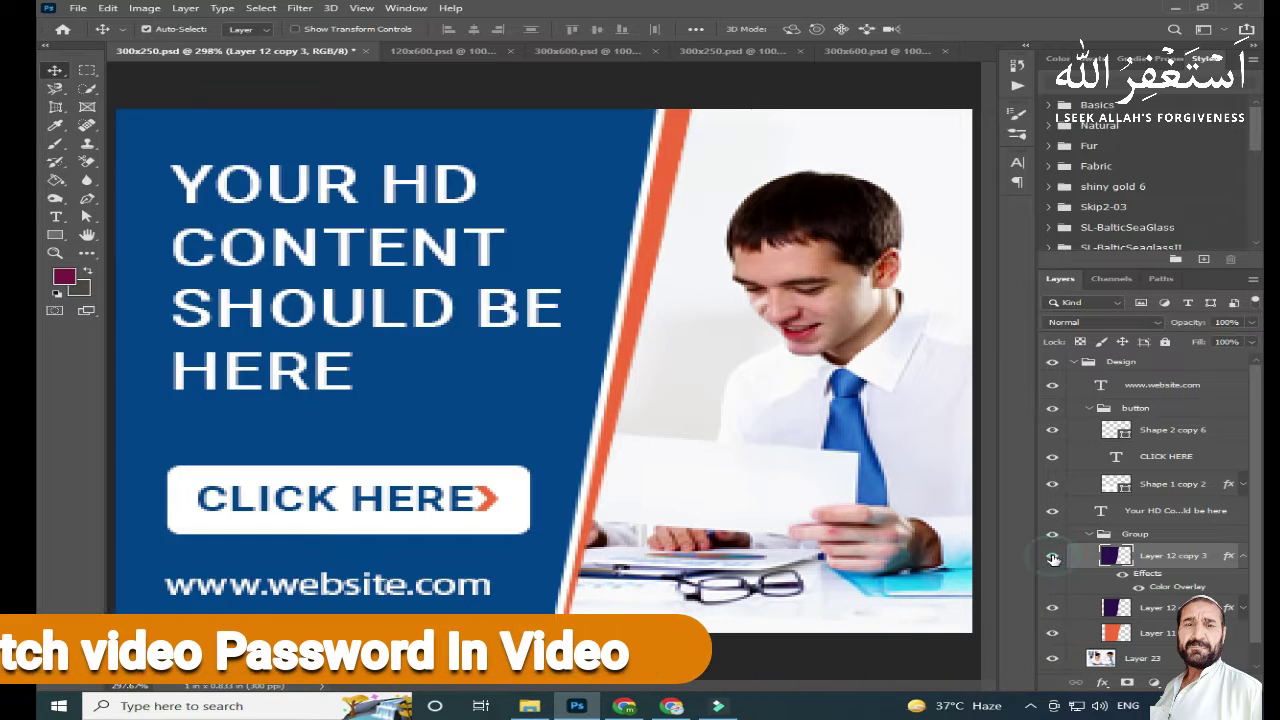
click(1052, 557)
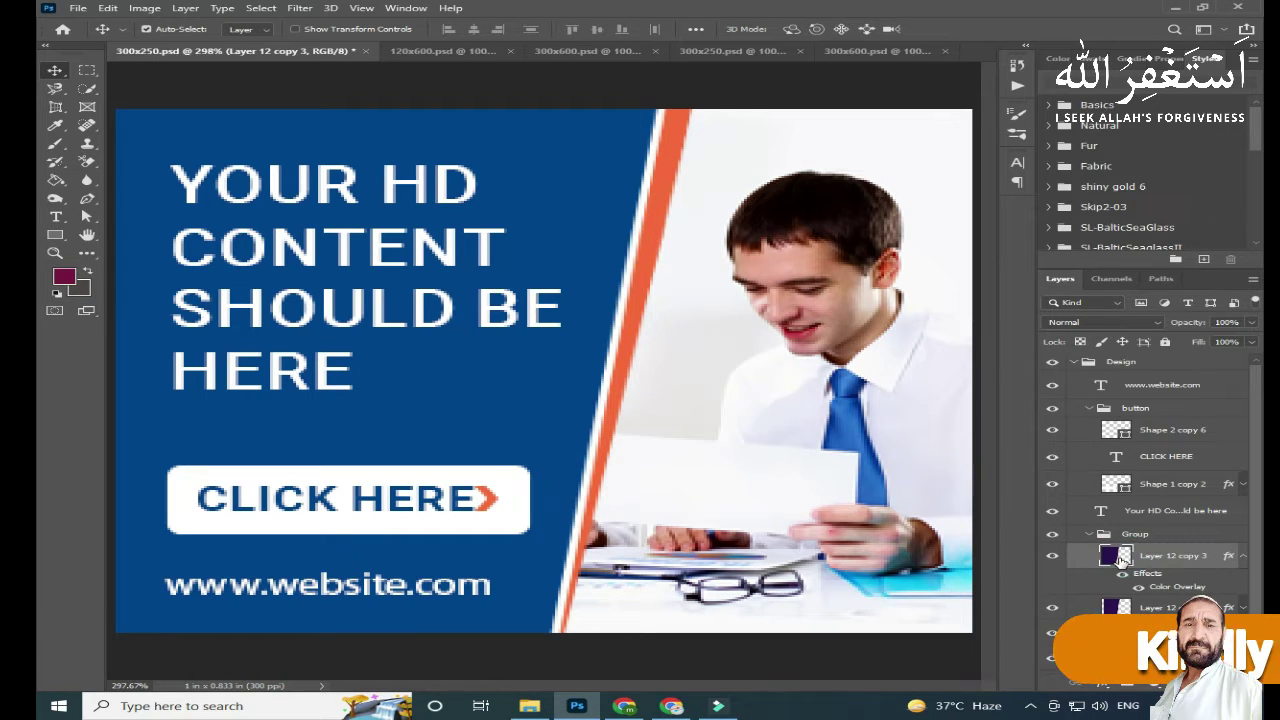
- Set Layer 12 copy 3's opacity to 97 in its Layer Style dialog
double_click(1118, 557)
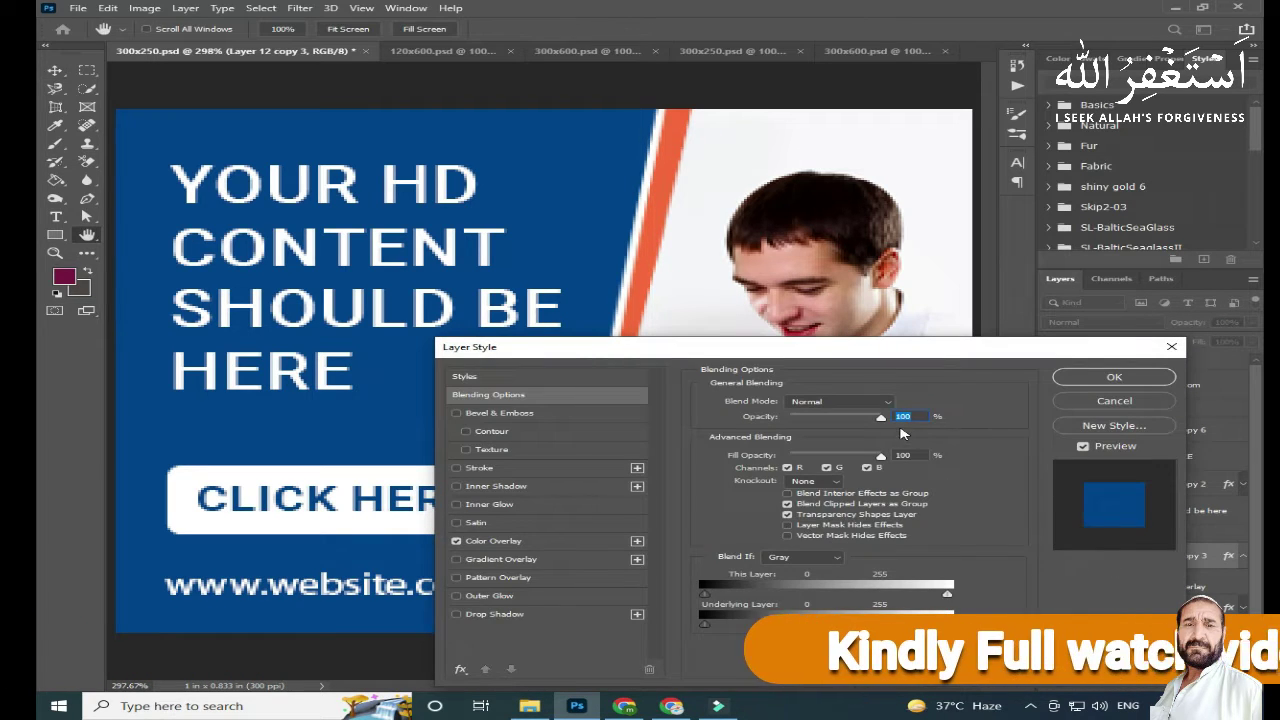
mouse_move(880, 417)
mouse_down()
mouse_move(820, 422)
mouse_move(879, 421)
mouse_up()
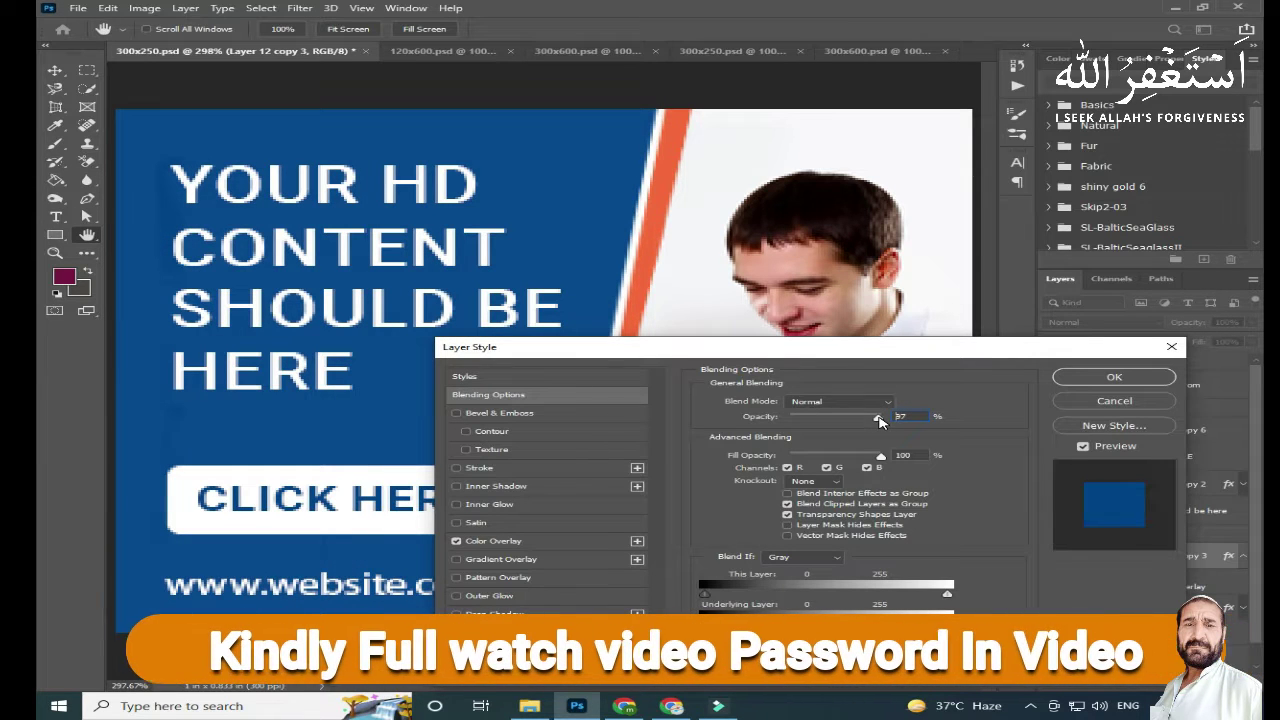
click(882, 455)
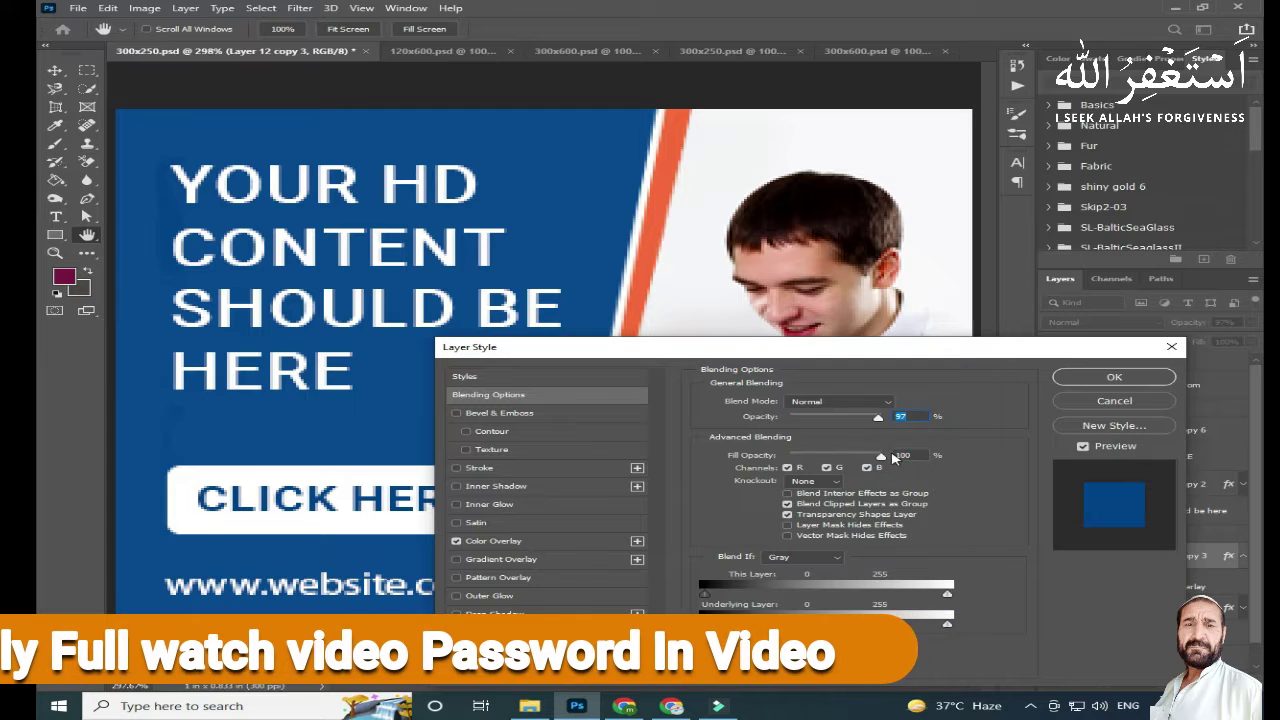
click(897, 456)
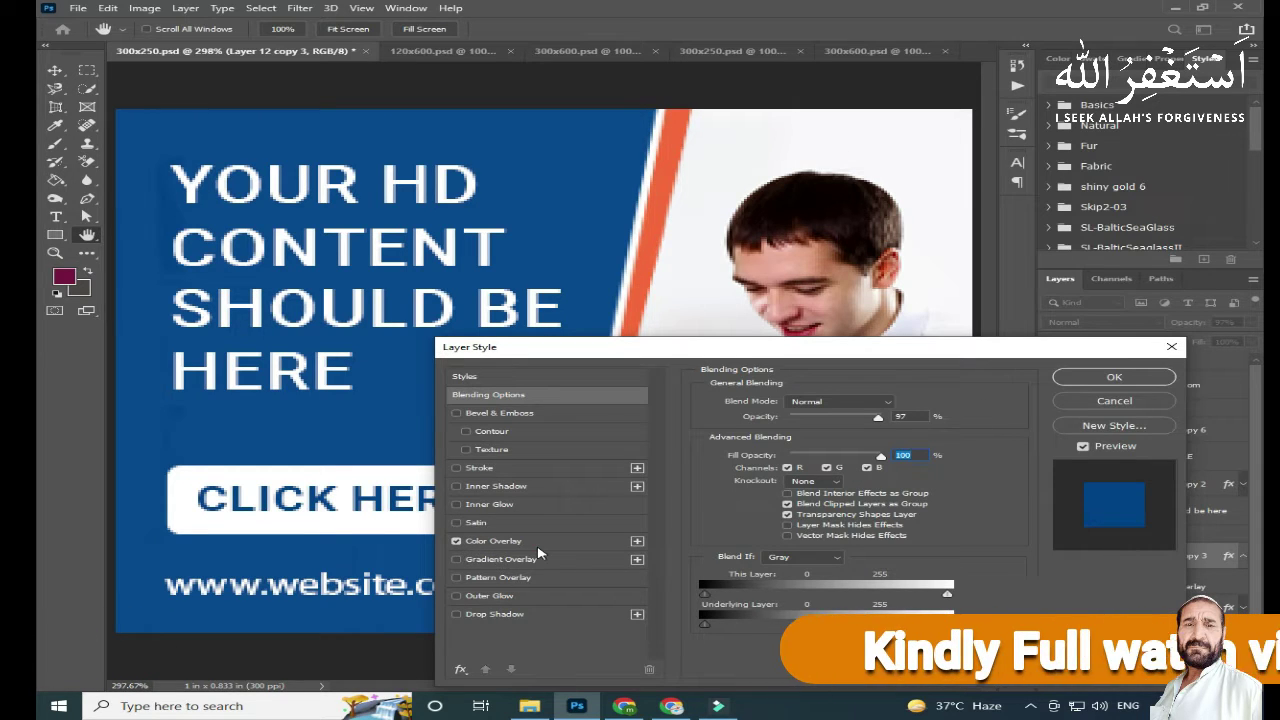
- Change its Color Overlay to the brighter blue #3285e3 at 100% opacity and apply
click(537, 545)
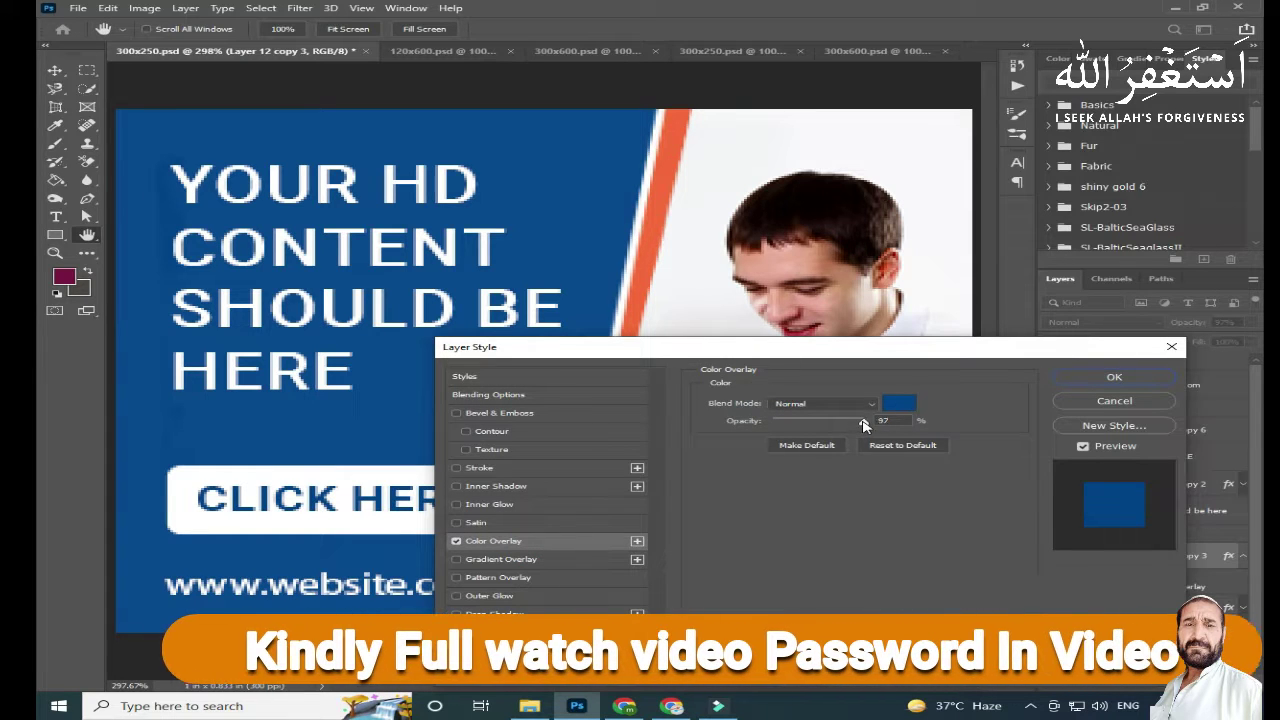
mouse_move(863, 421)
mouse_down()
mouse_move(823, 422)
mouse_move(870, 421)
mouse_up()
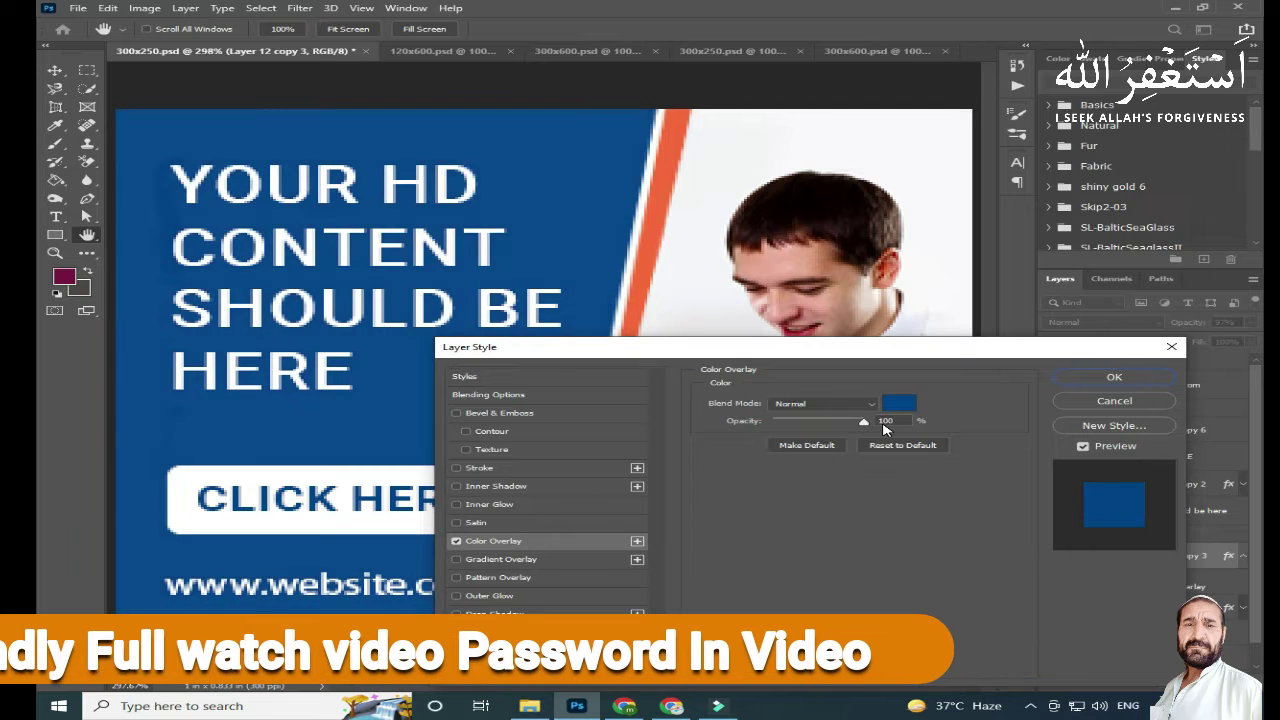
click(911, 404)
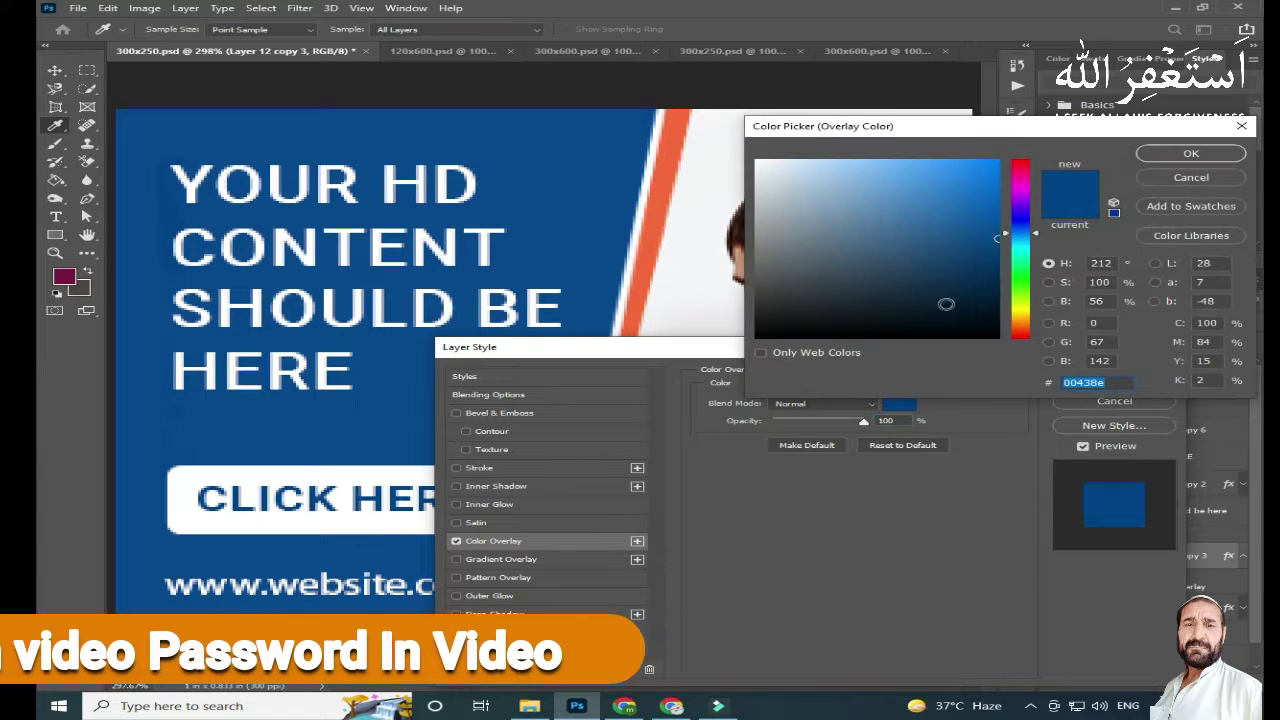
click(936, 239)
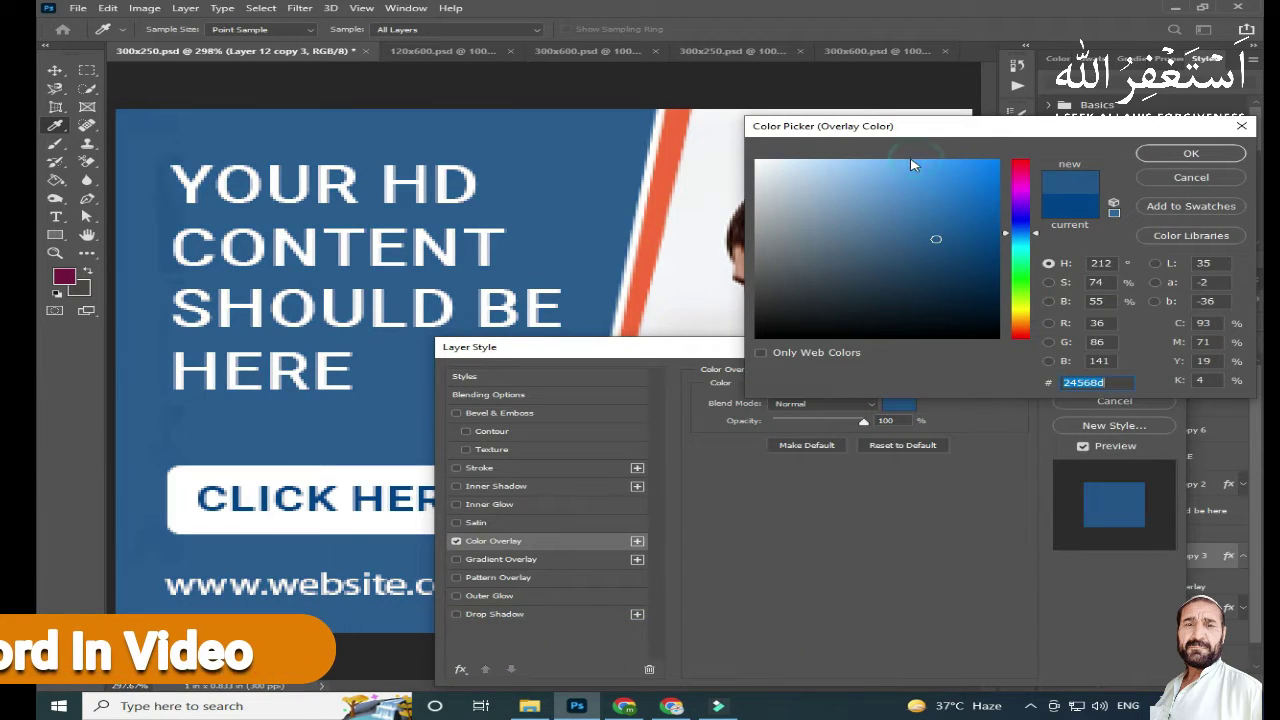
click(856, 185)
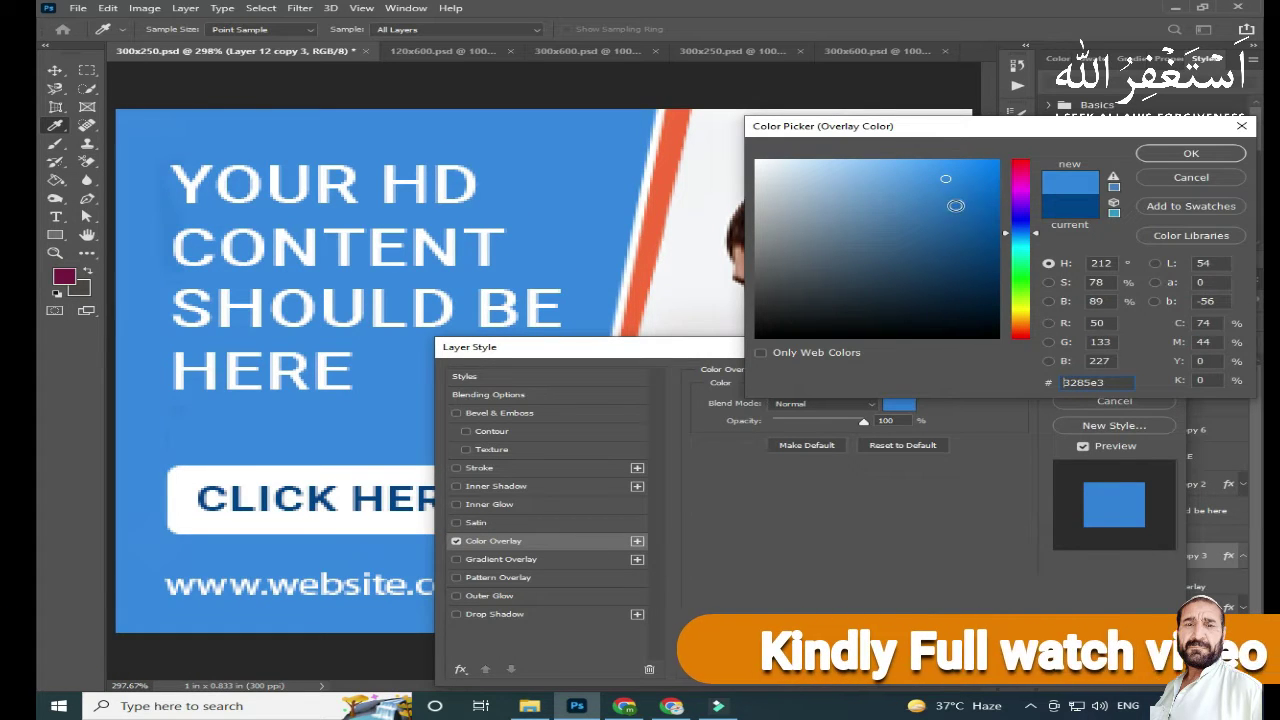
click(955, 205)
click(1191, 153)
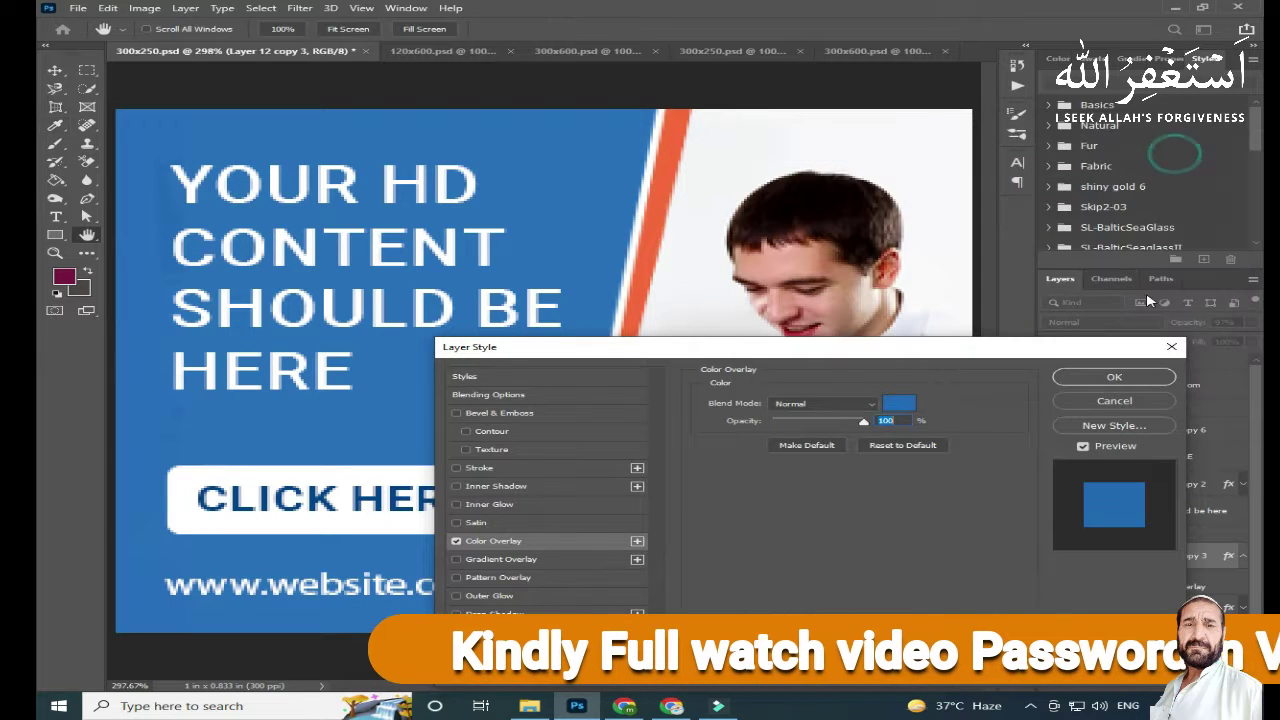
click(1131, 377)
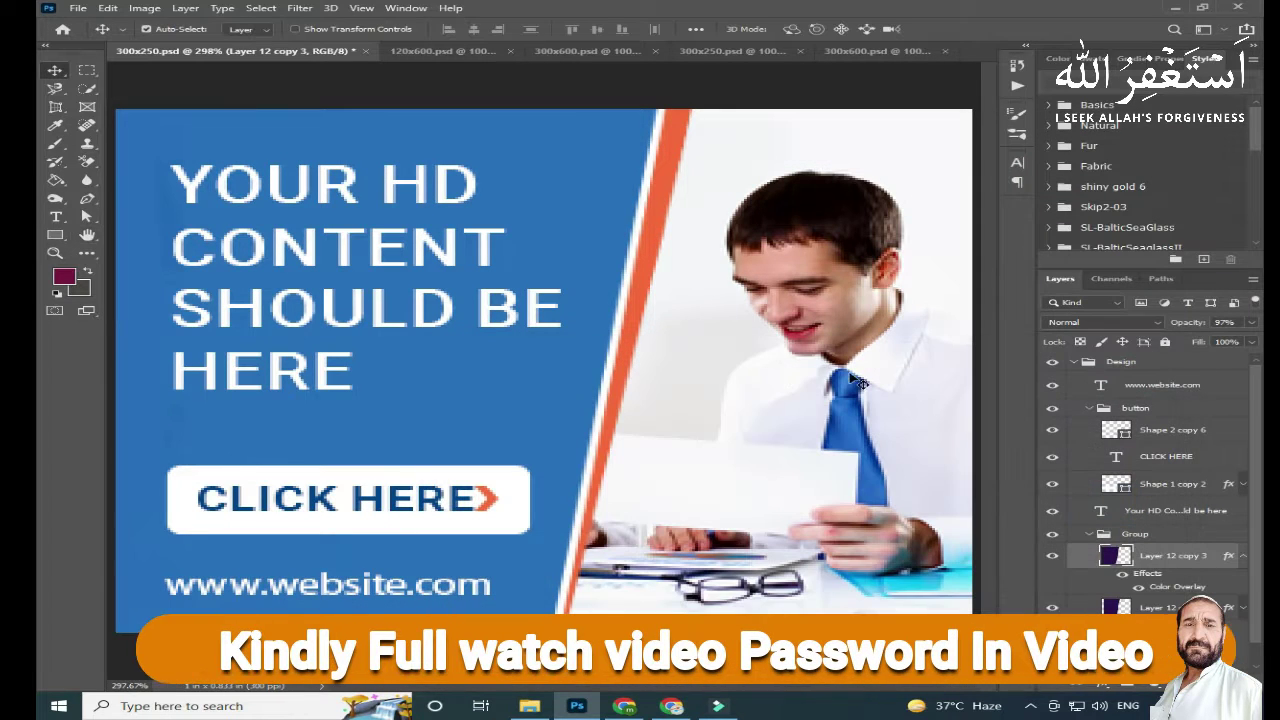
click(762, 381)
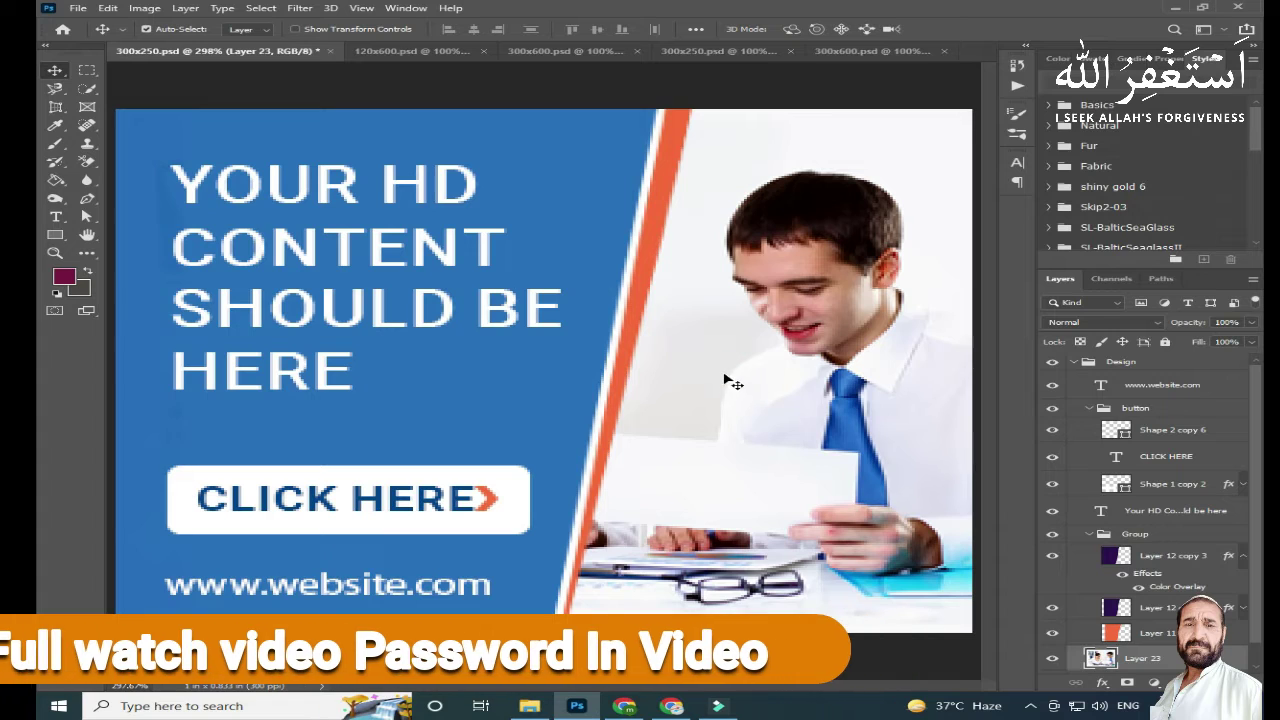
scroll(1259, 605, down, 1)
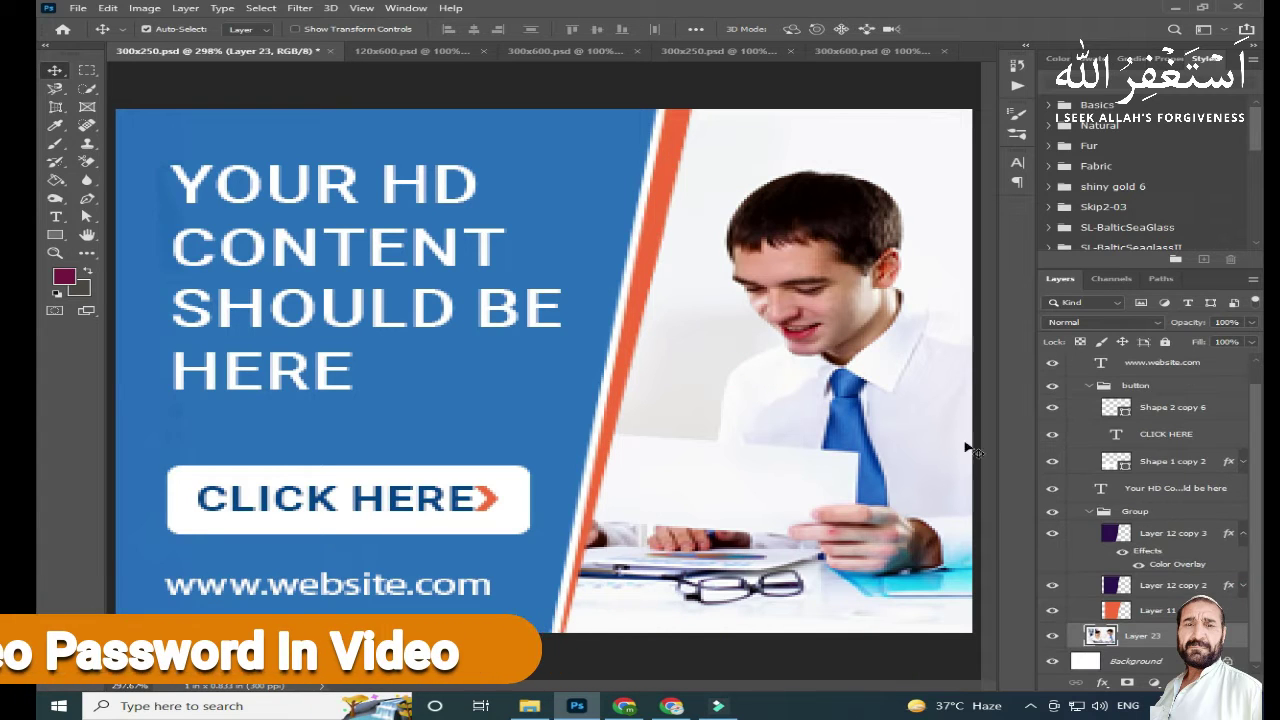
click(1052, 636)
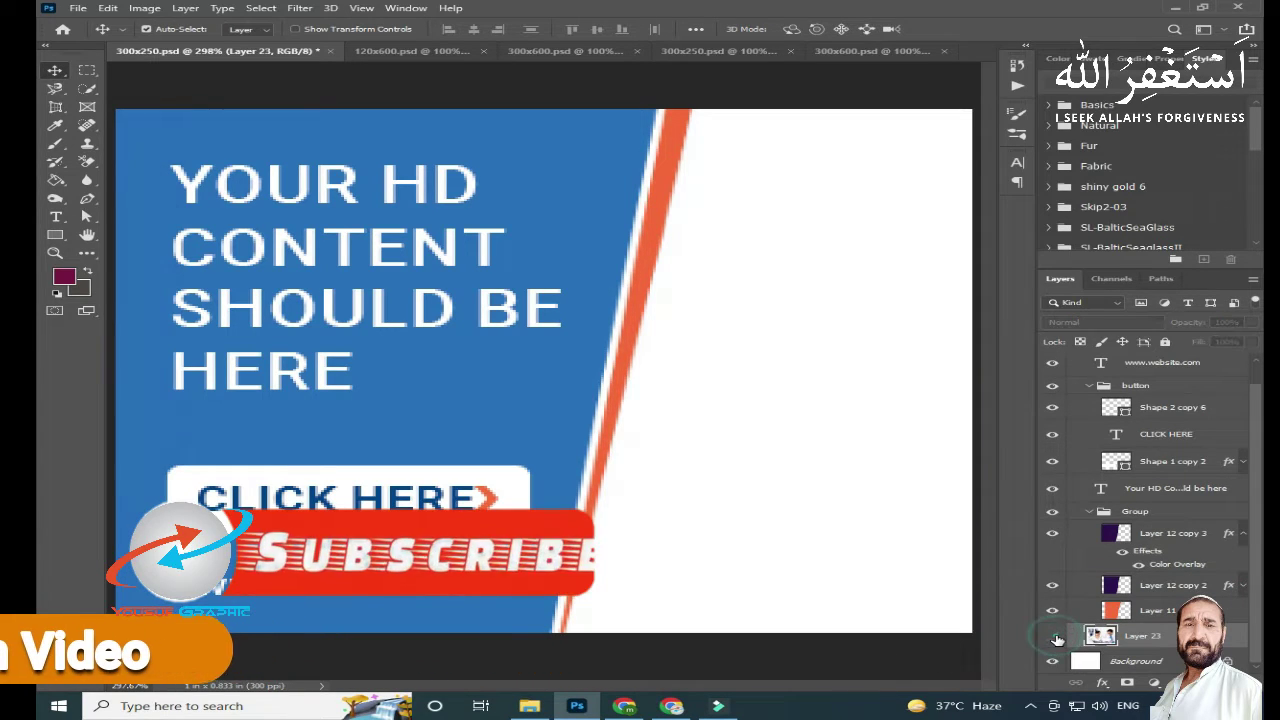
click(1055, 637)
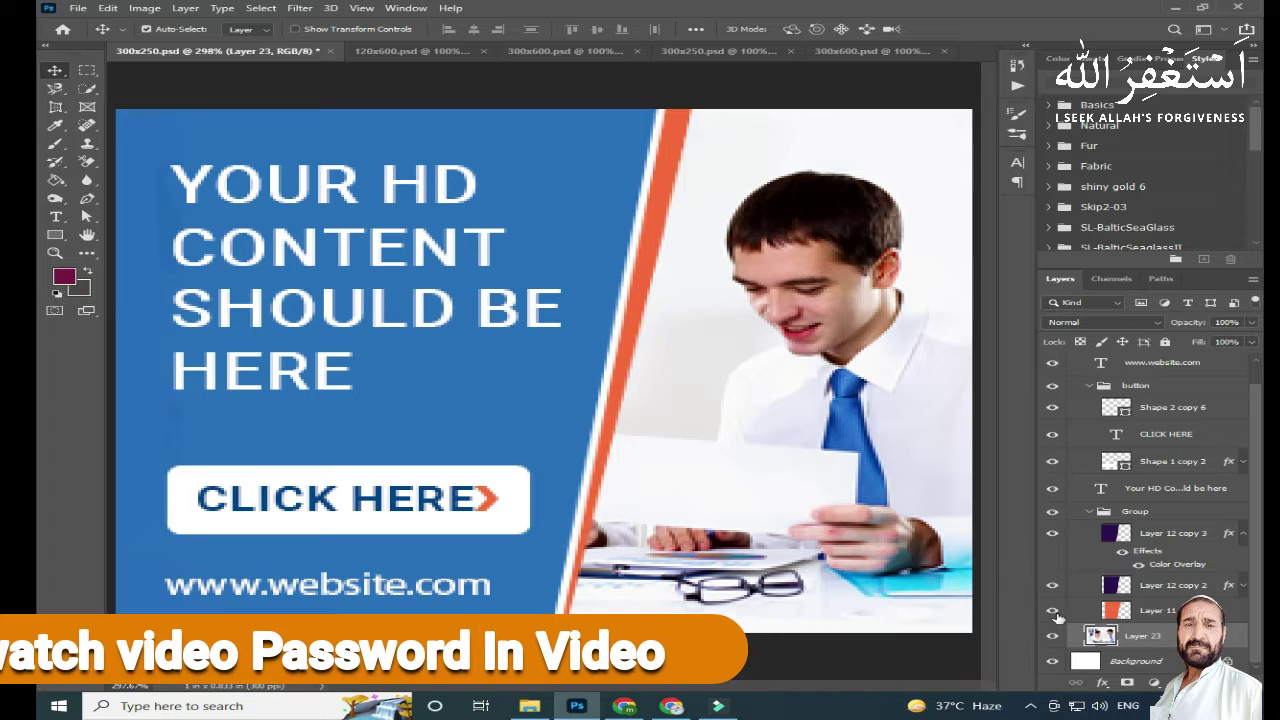
click(1052, 610)
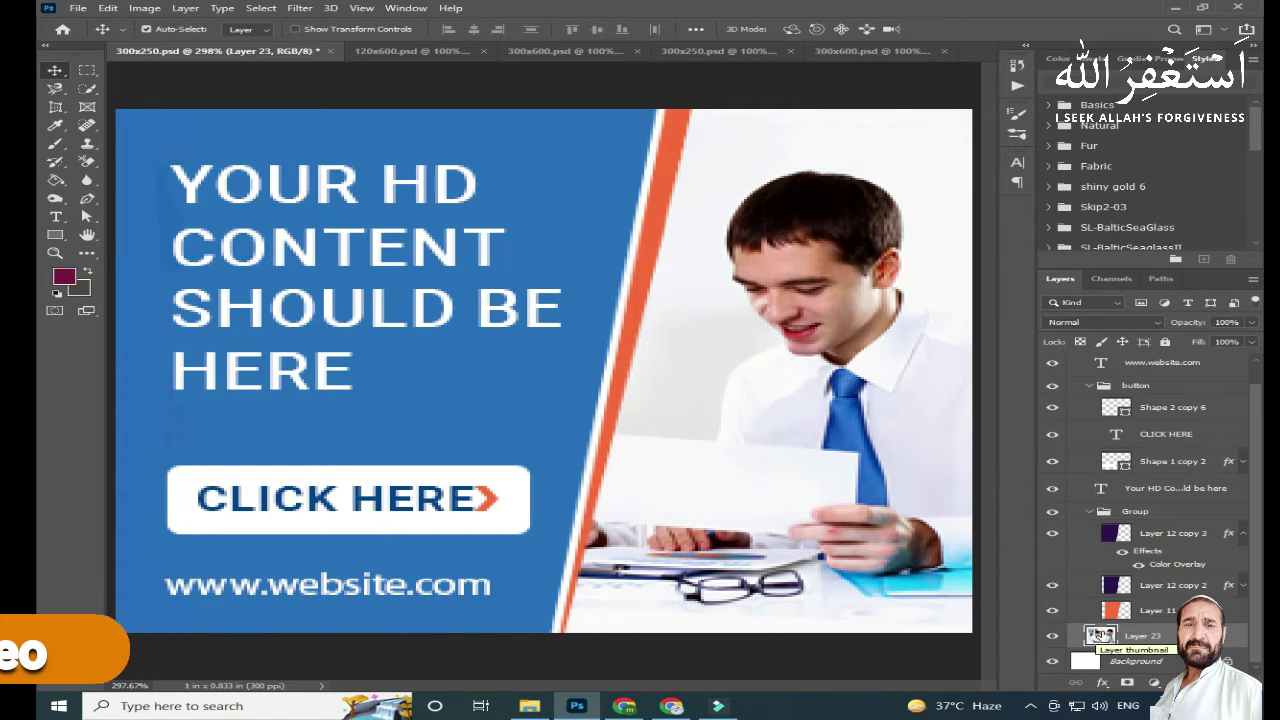
- Place Downloads > Images > man-g490a508ff_1920.jpg into the banner as a linked layer
click(77, 10)
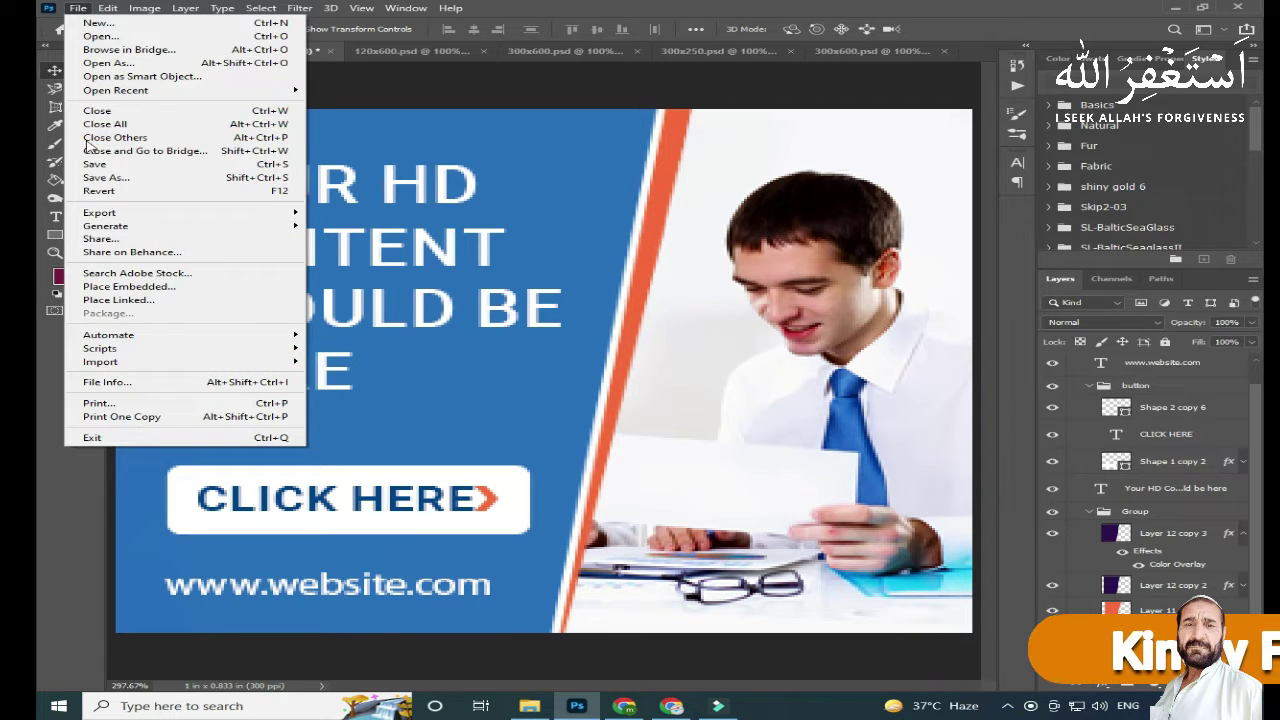
click(147, 301)
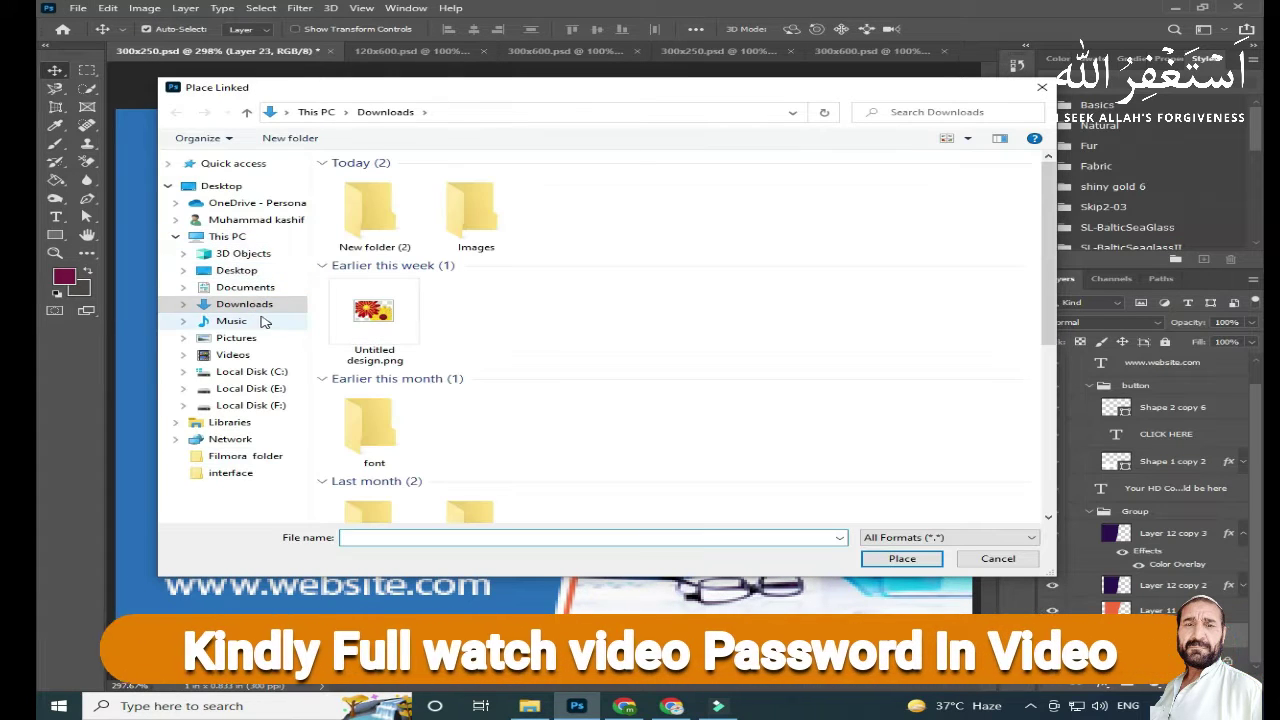
double_click(478, 215)
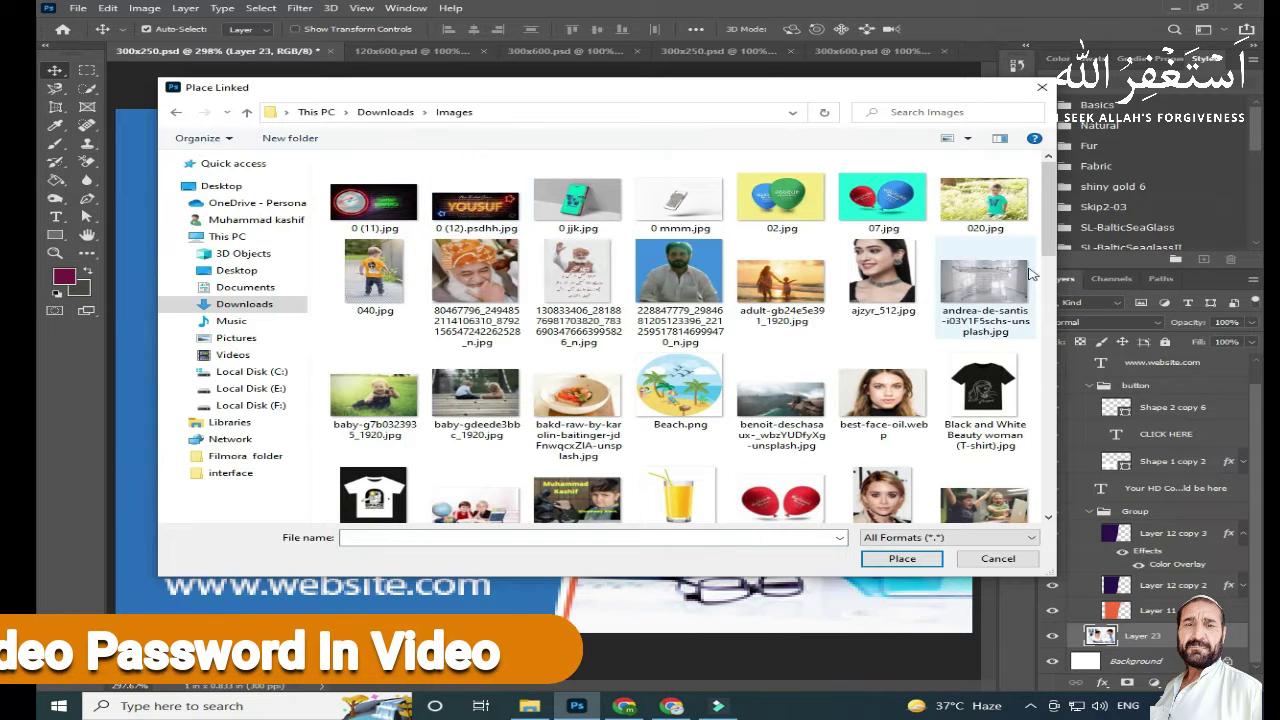
drag(1047, 215, 1070, 358)
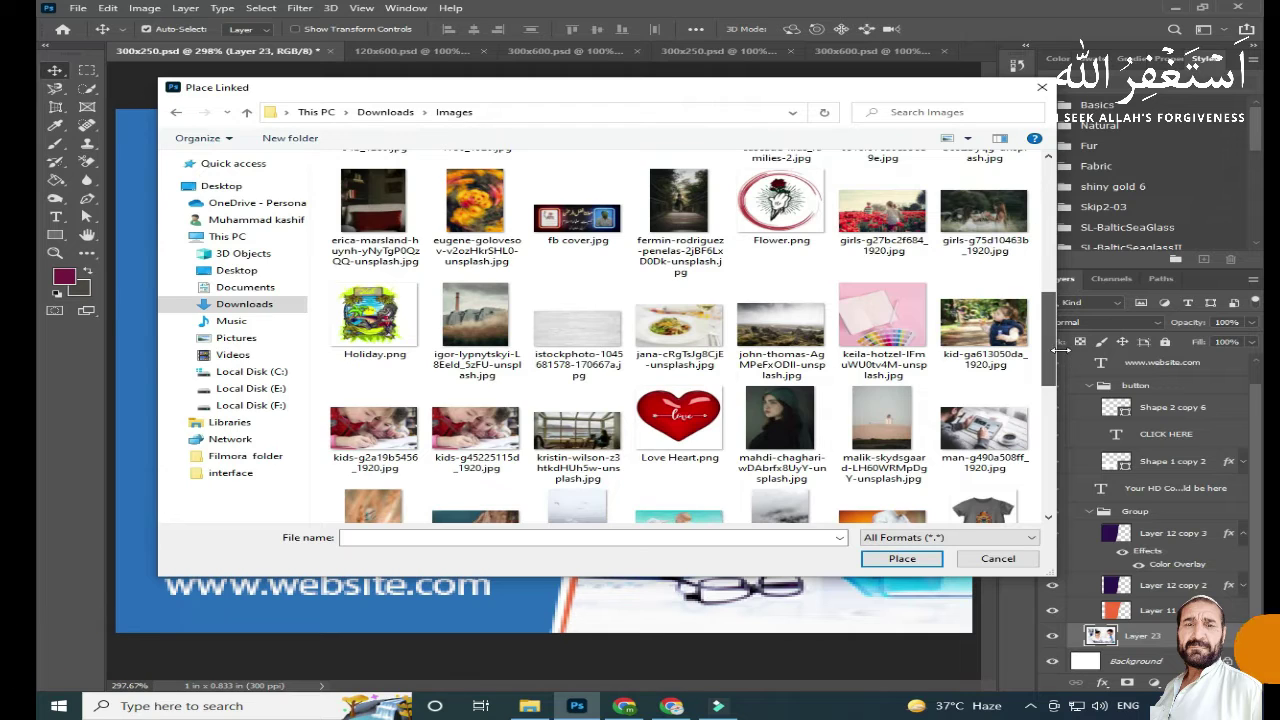
click(986, 433)
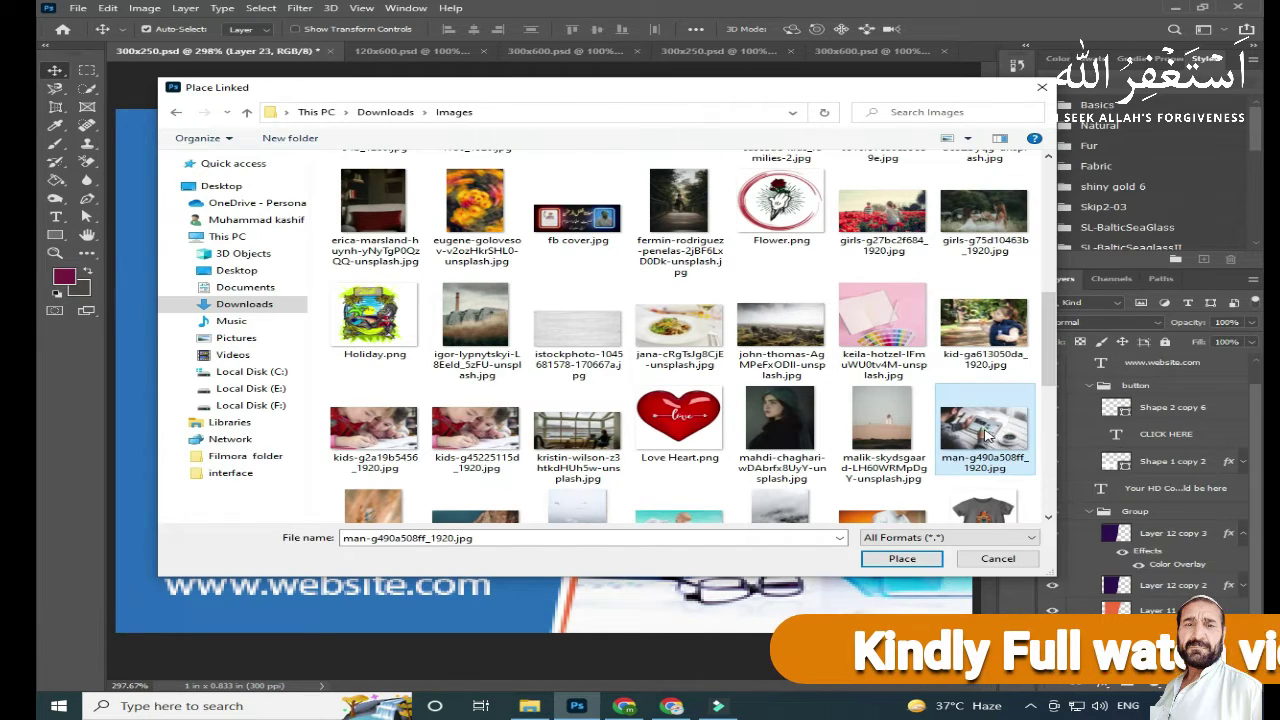
click(896, 560)
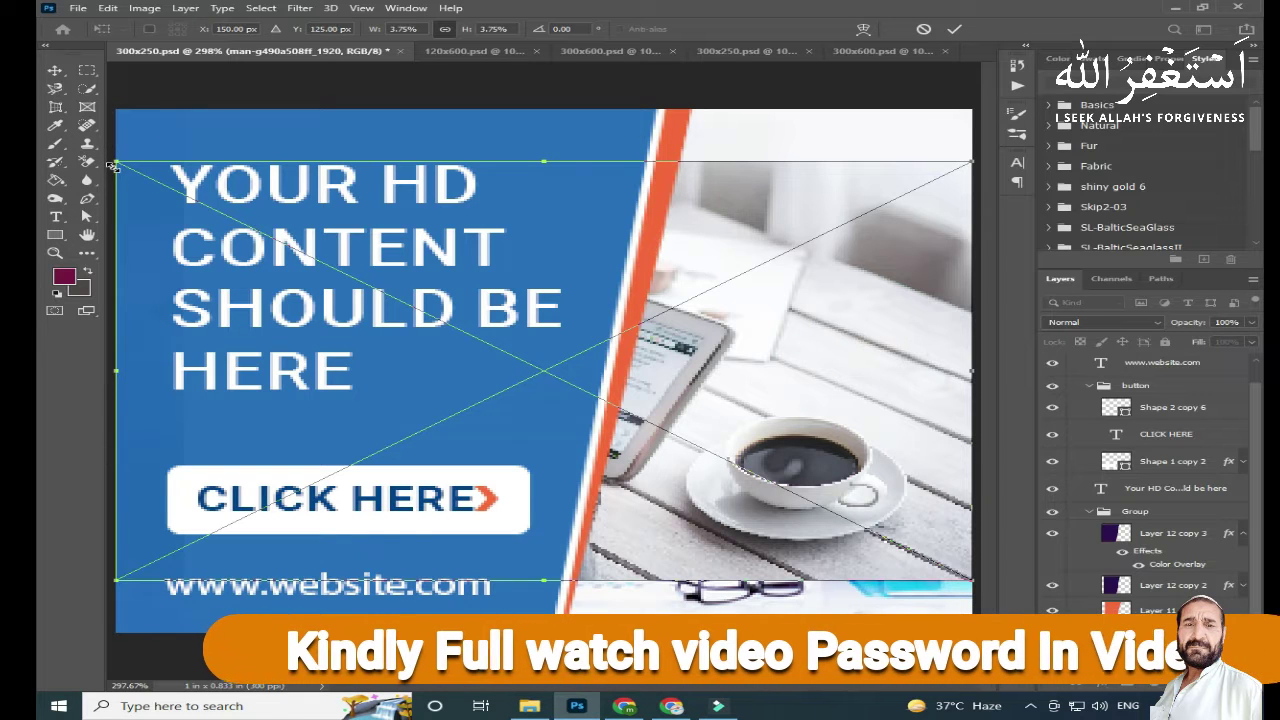
- Scale the placed photo to 4.74% over the banner's right side, top to bottom, and commit
drag(116, 162, 292, 247)
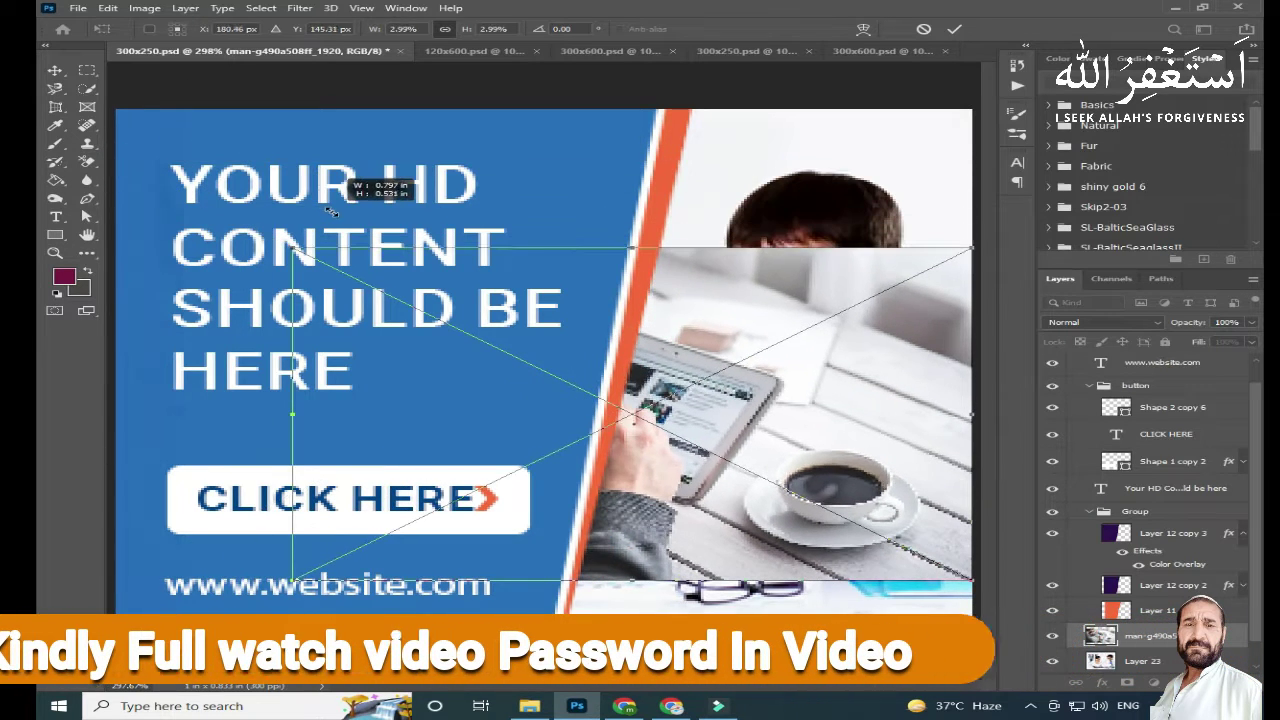
drag(660, 328, 726, 331)
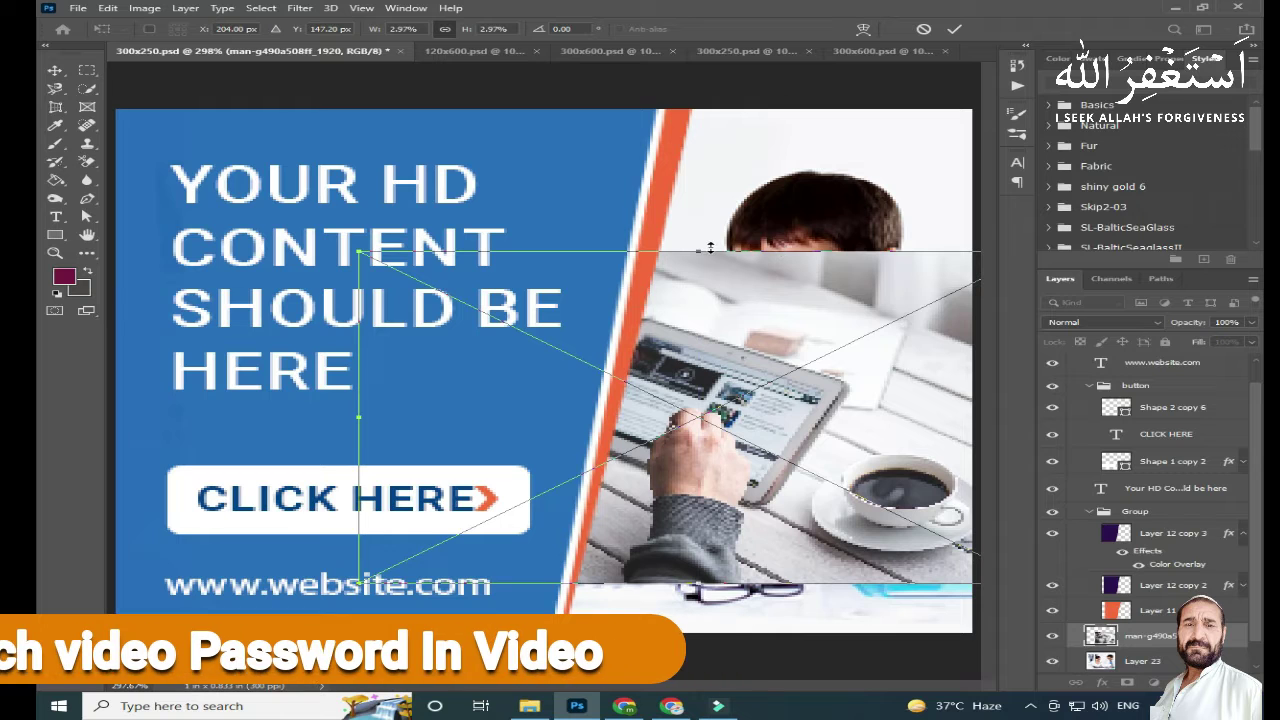
drag(696, 249, 690, 104)
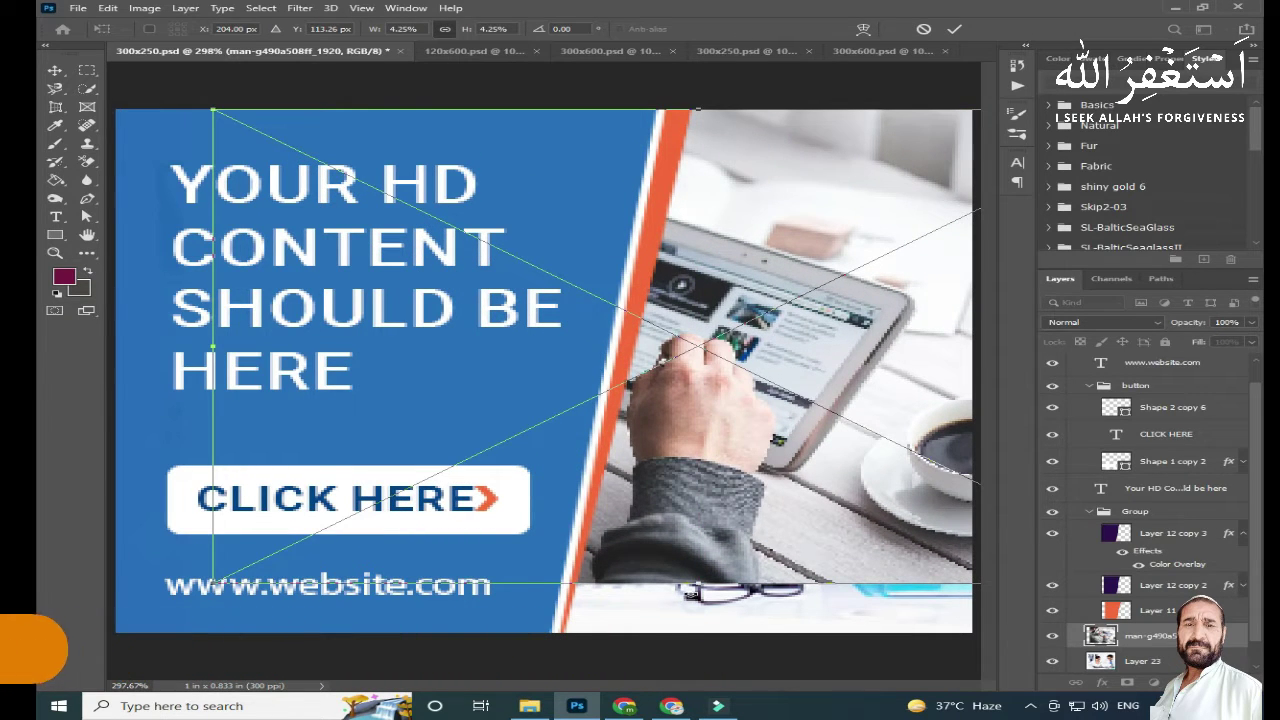
drag(699, 583, 700, 632)
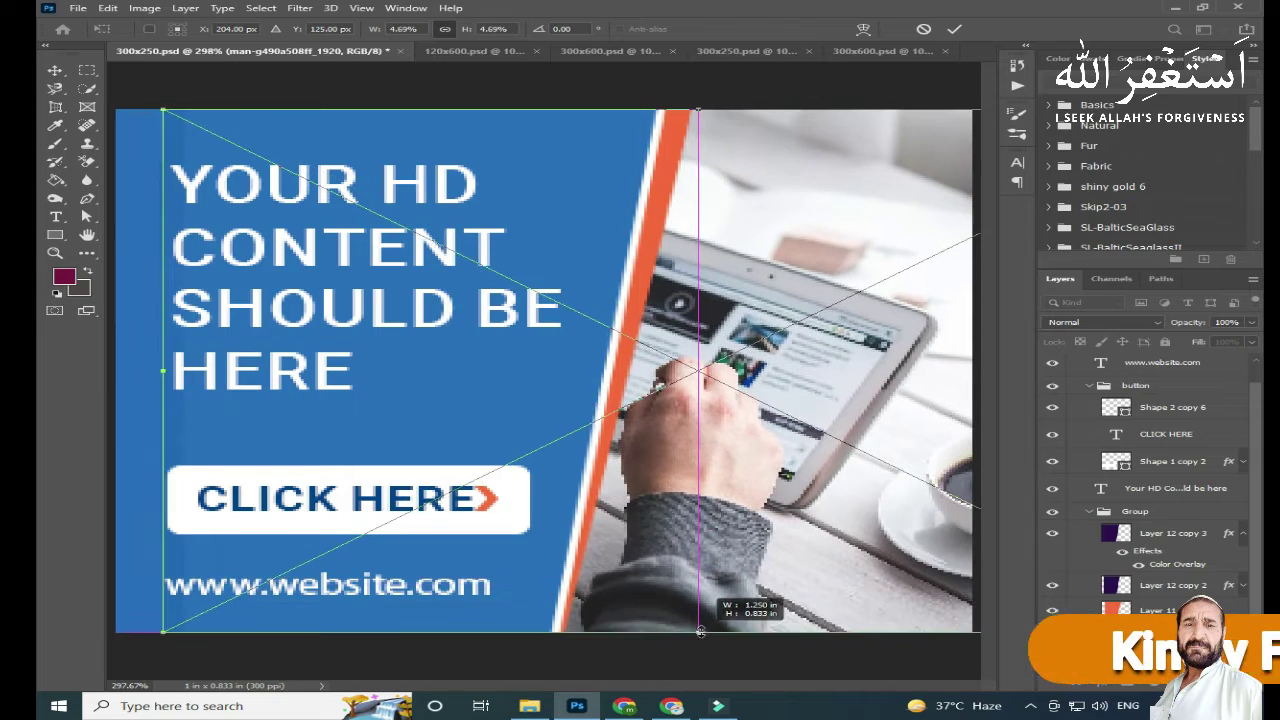
mouse_move(778, 485)
mouse_down()
mouse_move(674, 481)
mouse_move(762, 502)
mouse_up()
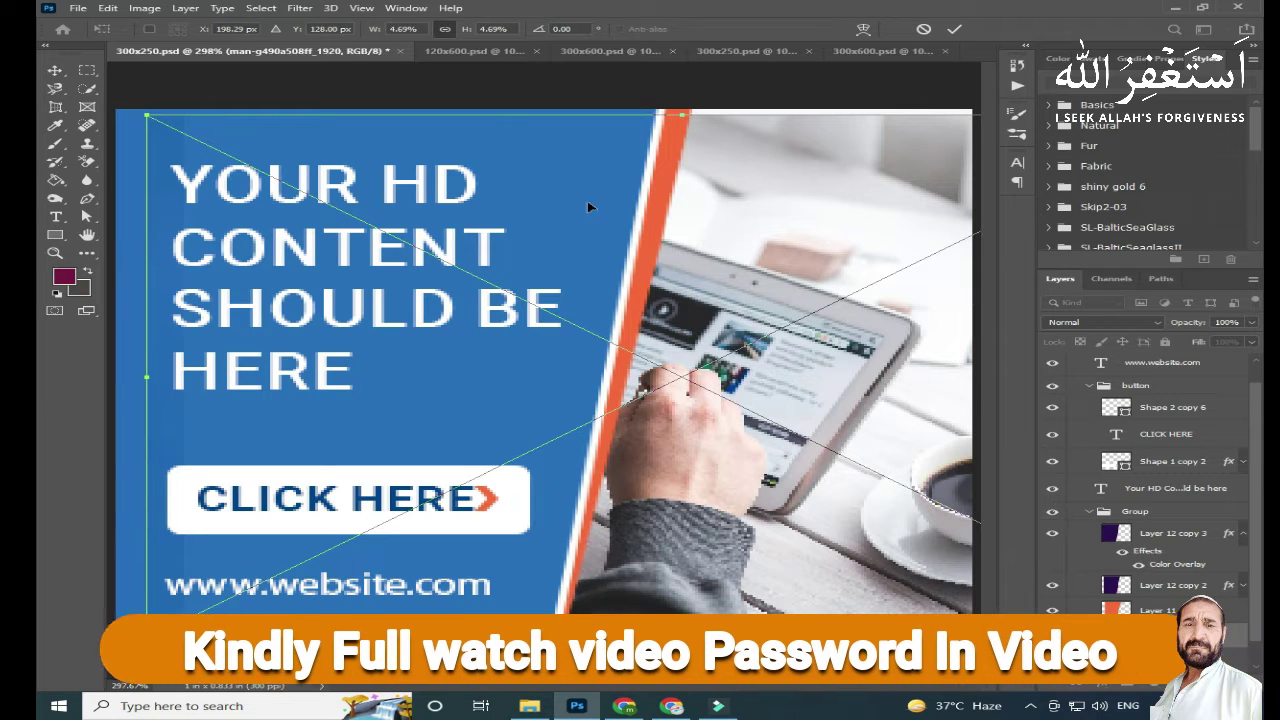
drag(672, 113, 674, 108)
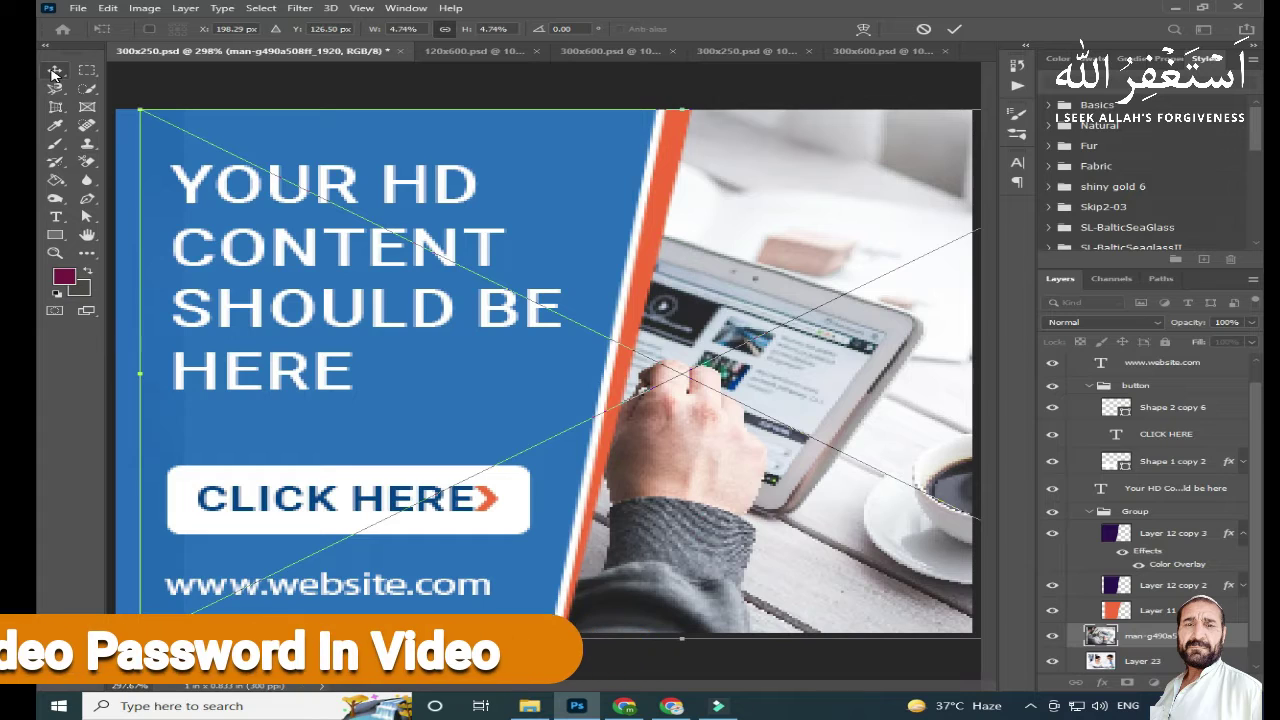
key(Return)
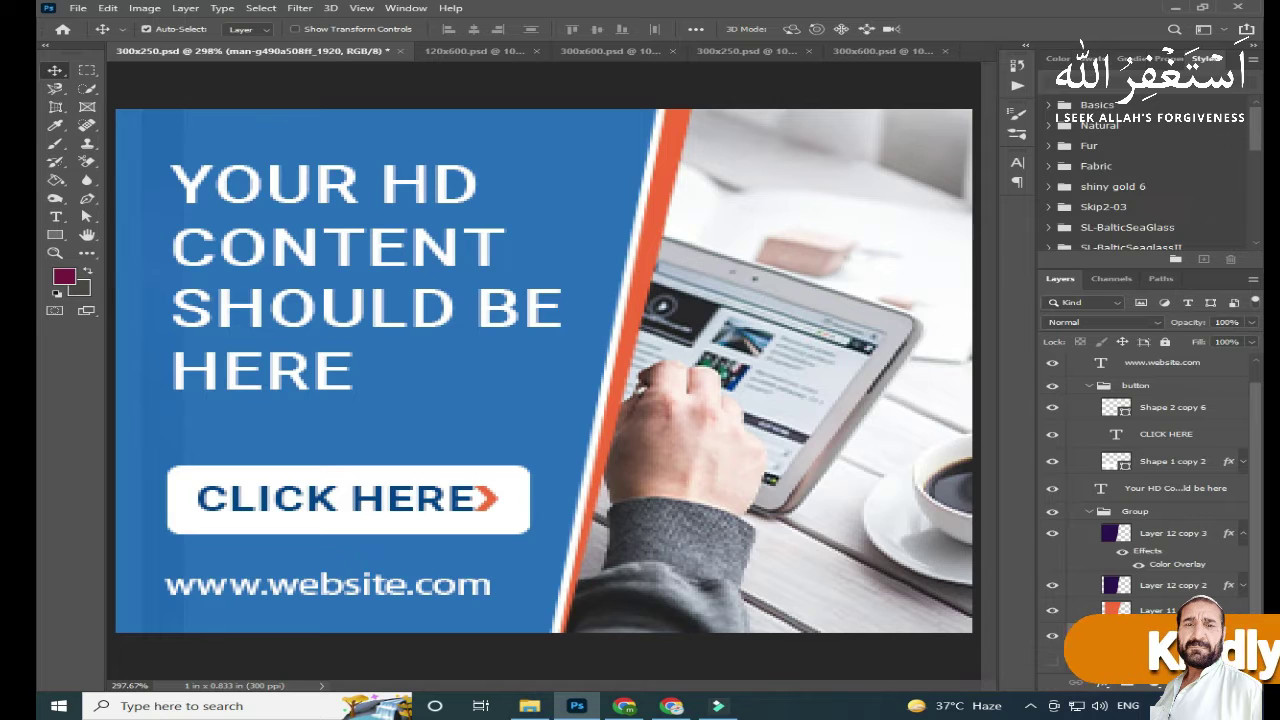
click(1052, 610)
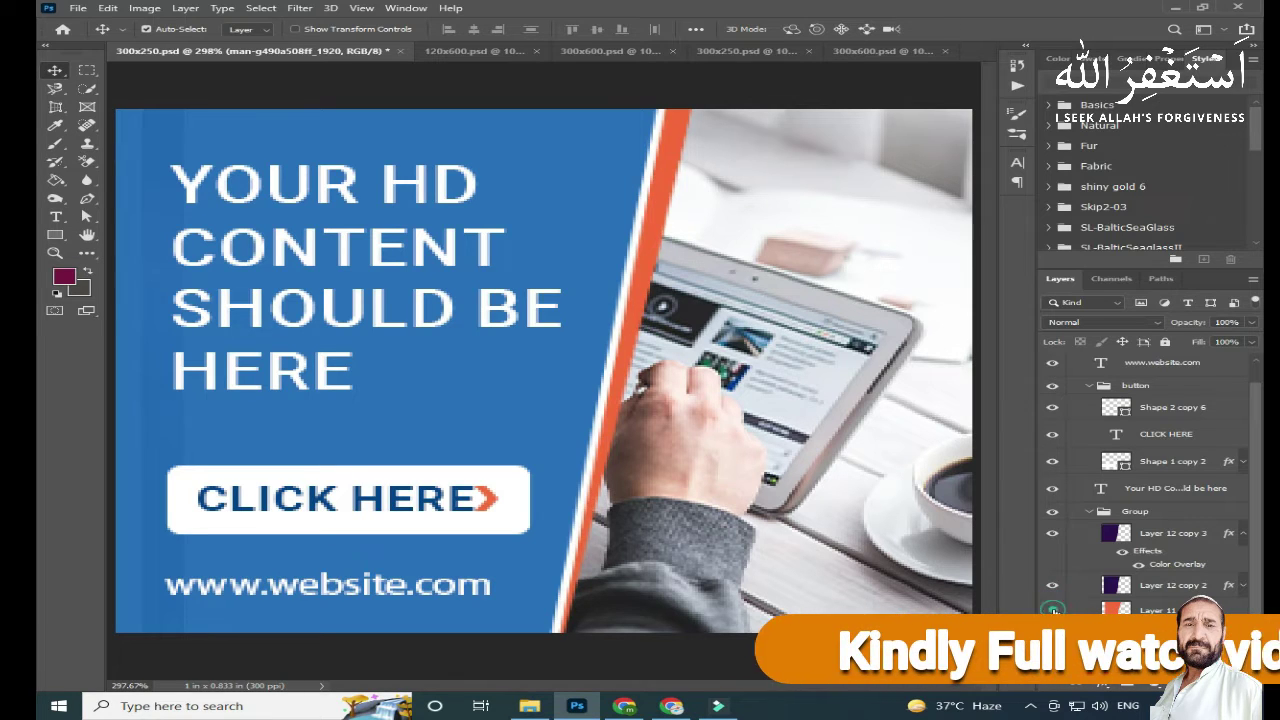
click(1052, 610)
click(1052, 610)
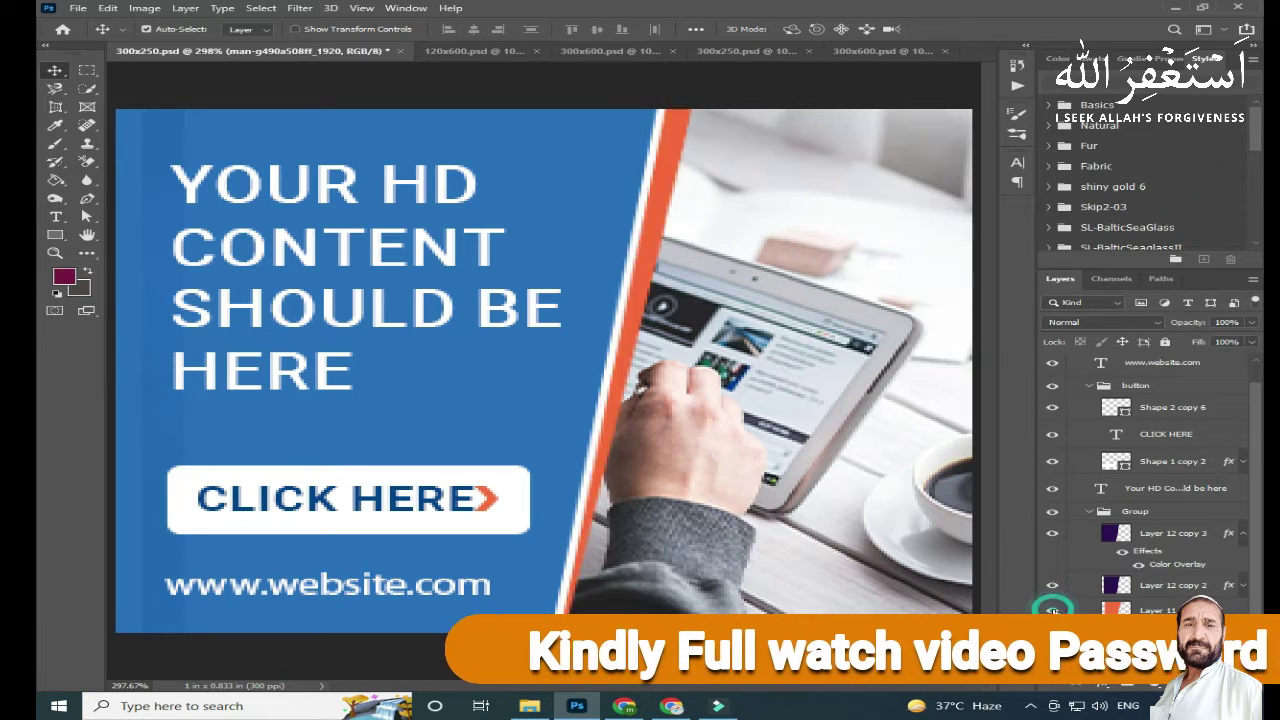
click(1160, 364)
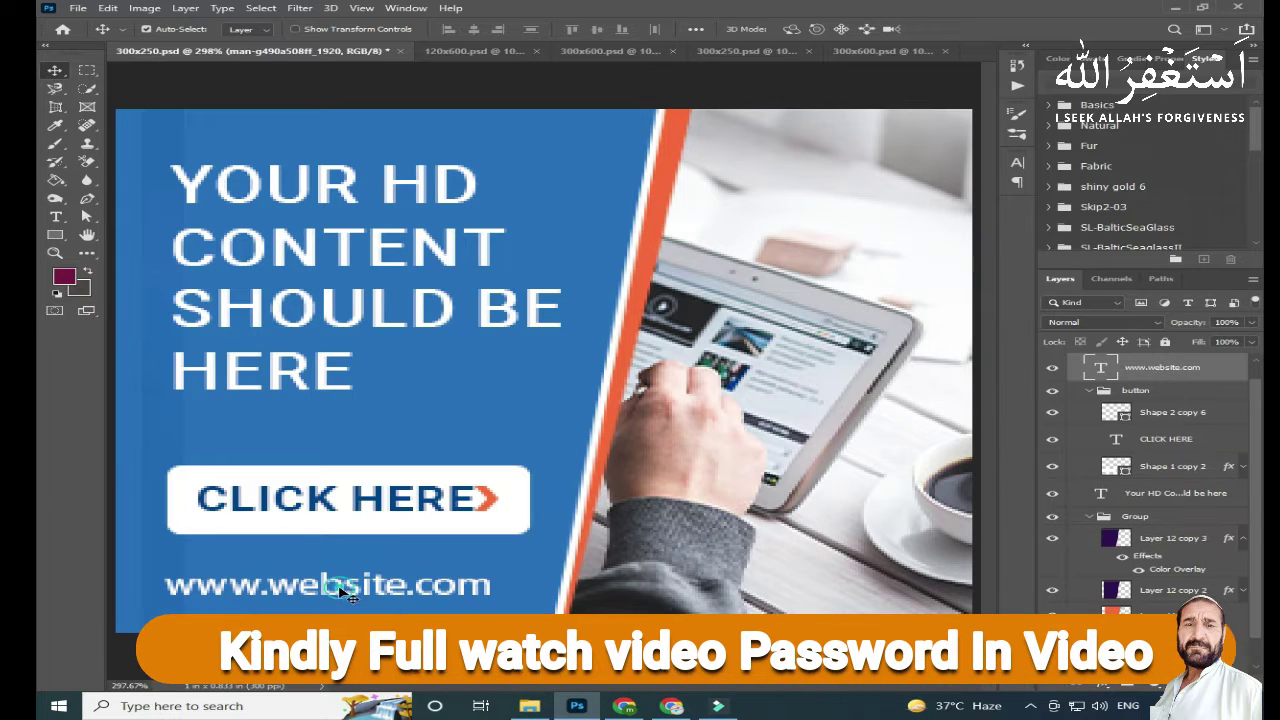
click(1052, 368)
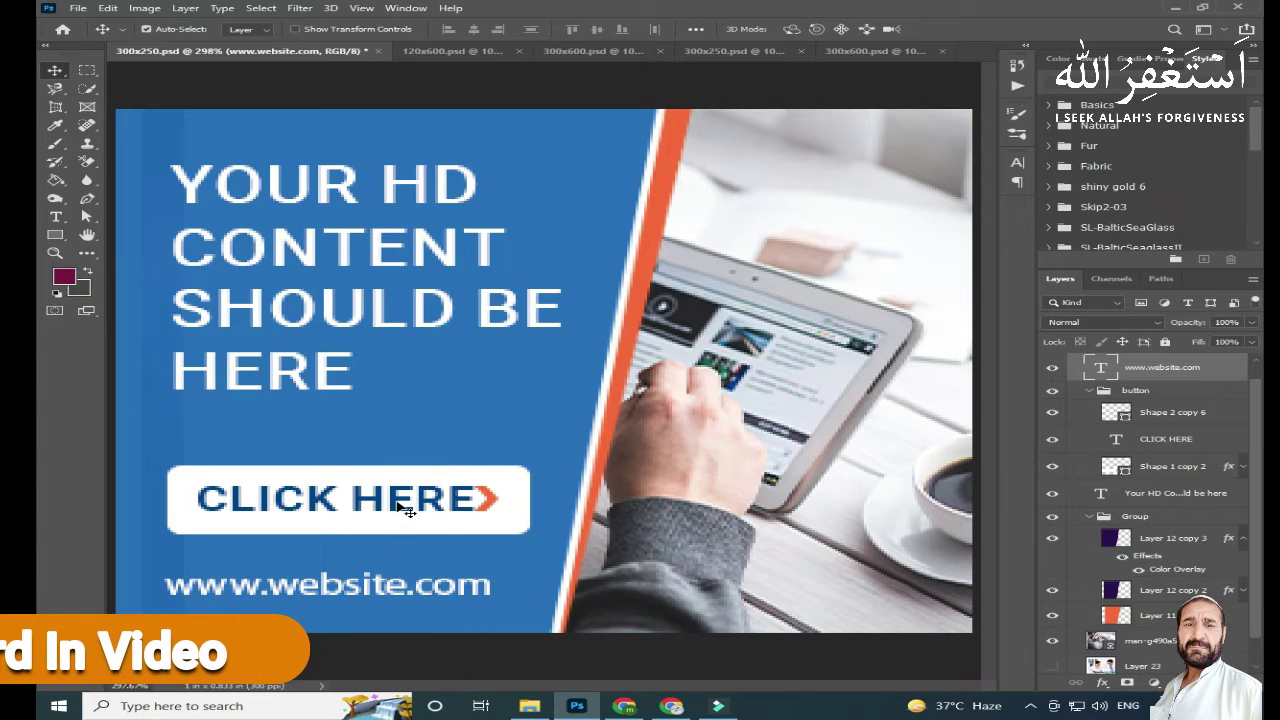
click(398, 505)
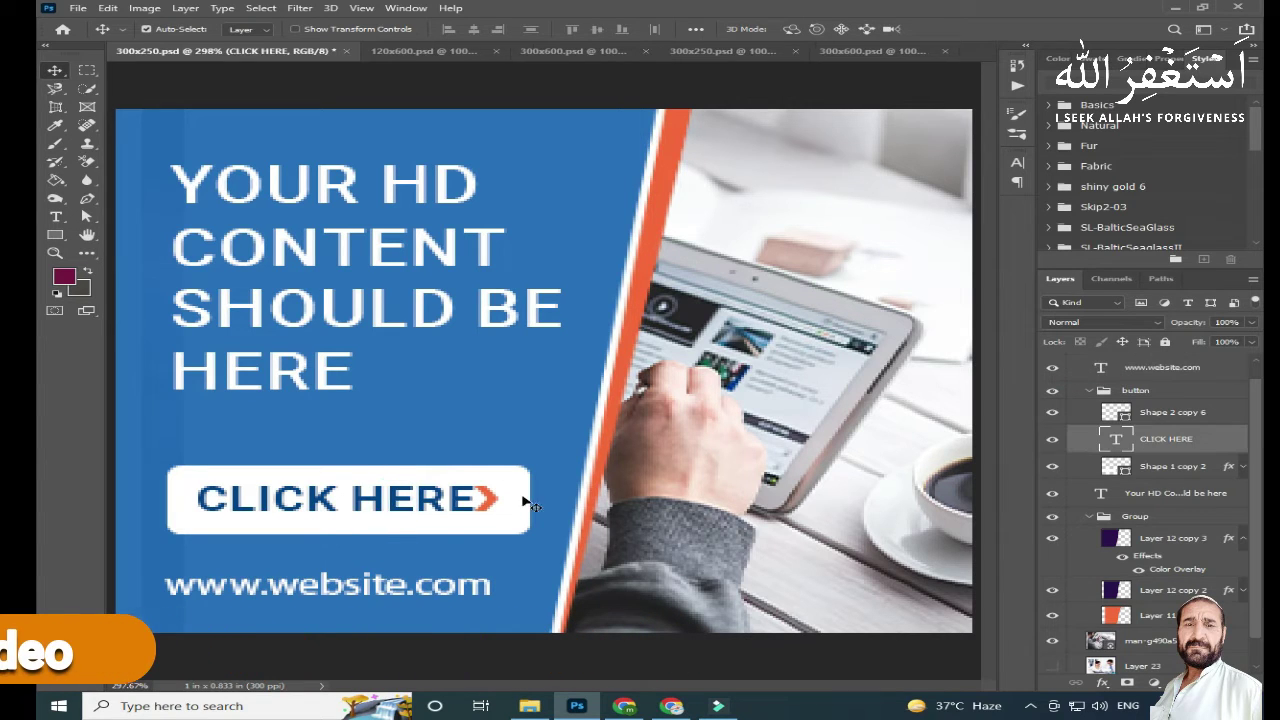
click(1052, 442)
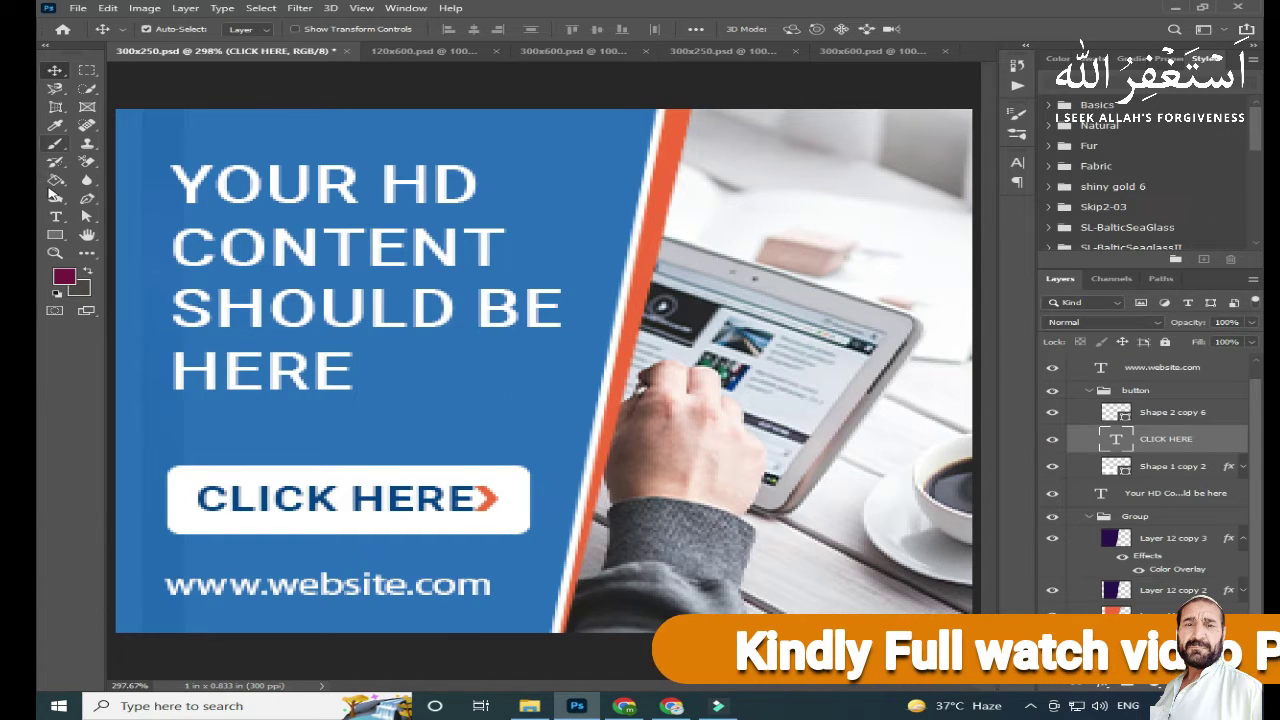
- Retype the CLICK HERE button text as DOWNLOAD, then bring up the 120x600 banner
click(58, 217)
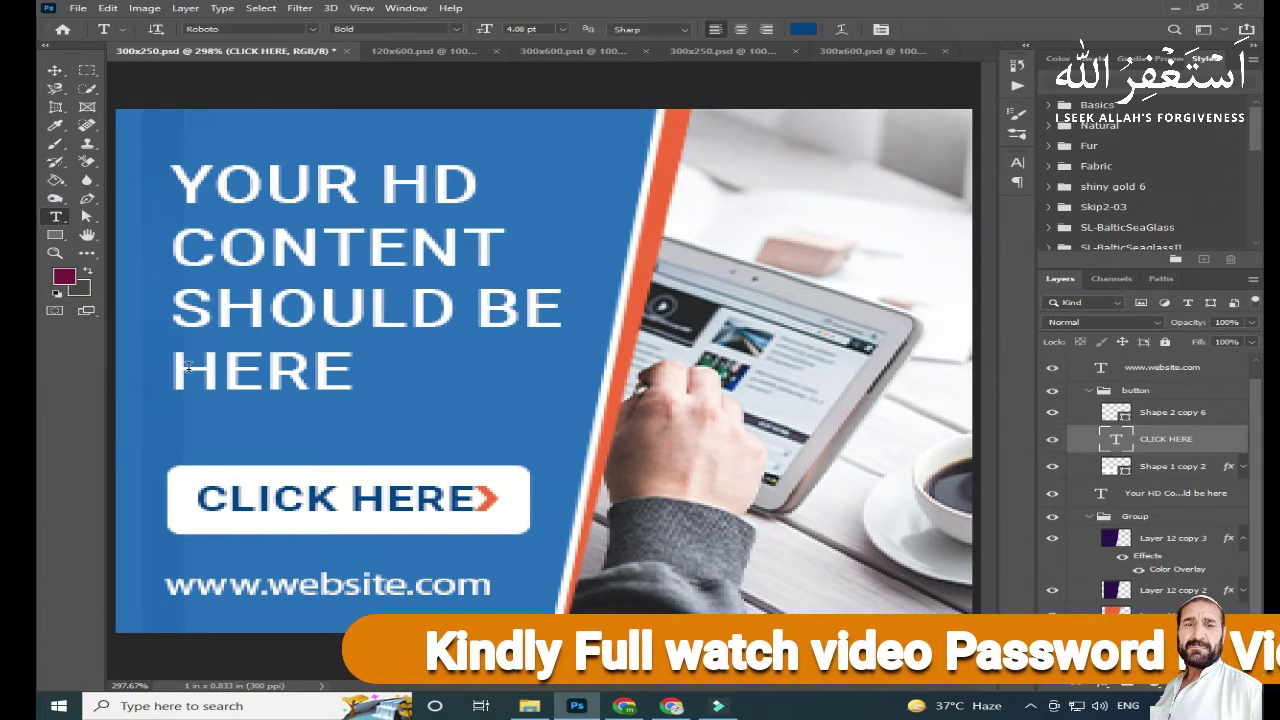
click(472, 492)
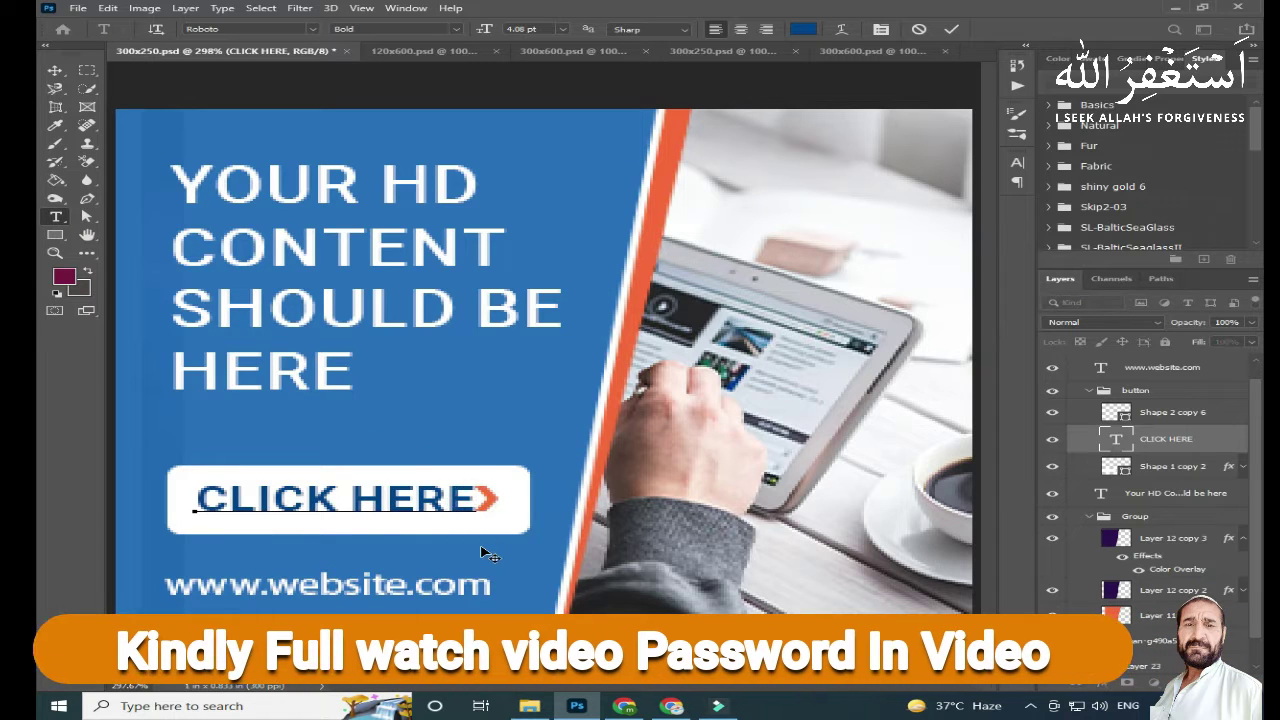
key(BackSpace)
key(BackSpace)
key(BackSpace)
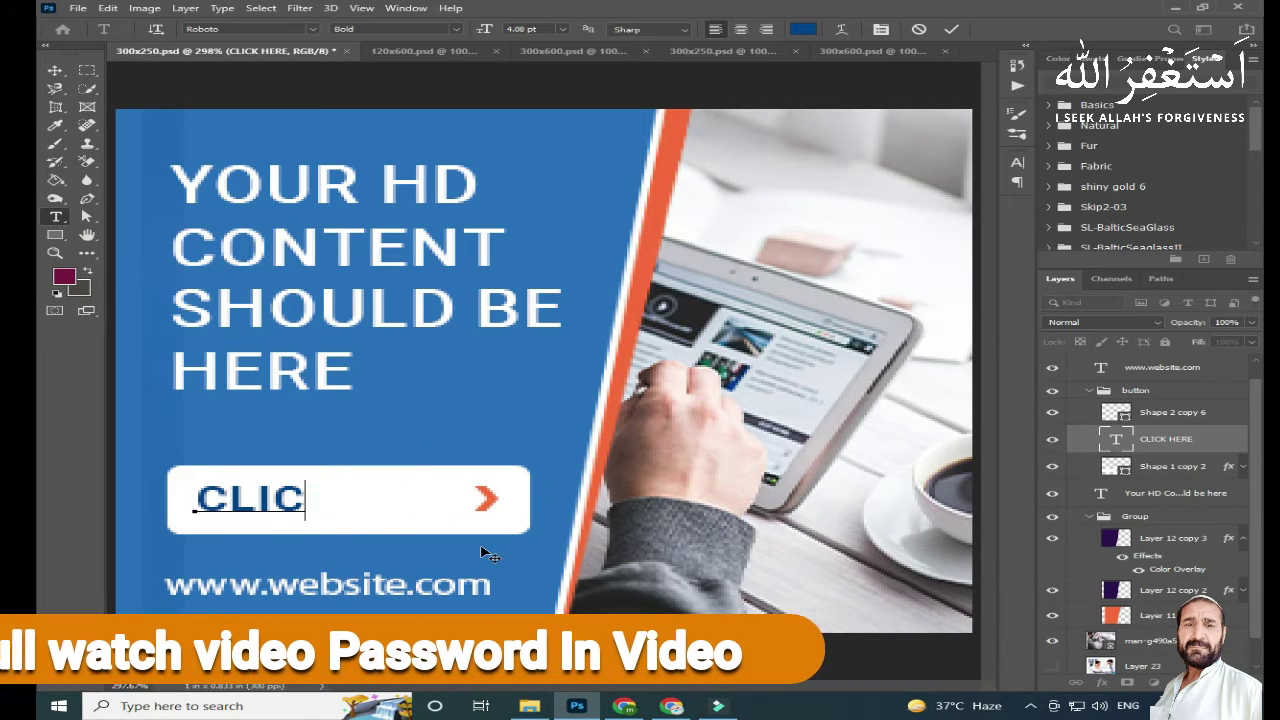
key(BackSpace)
text(DOWNLOAD)
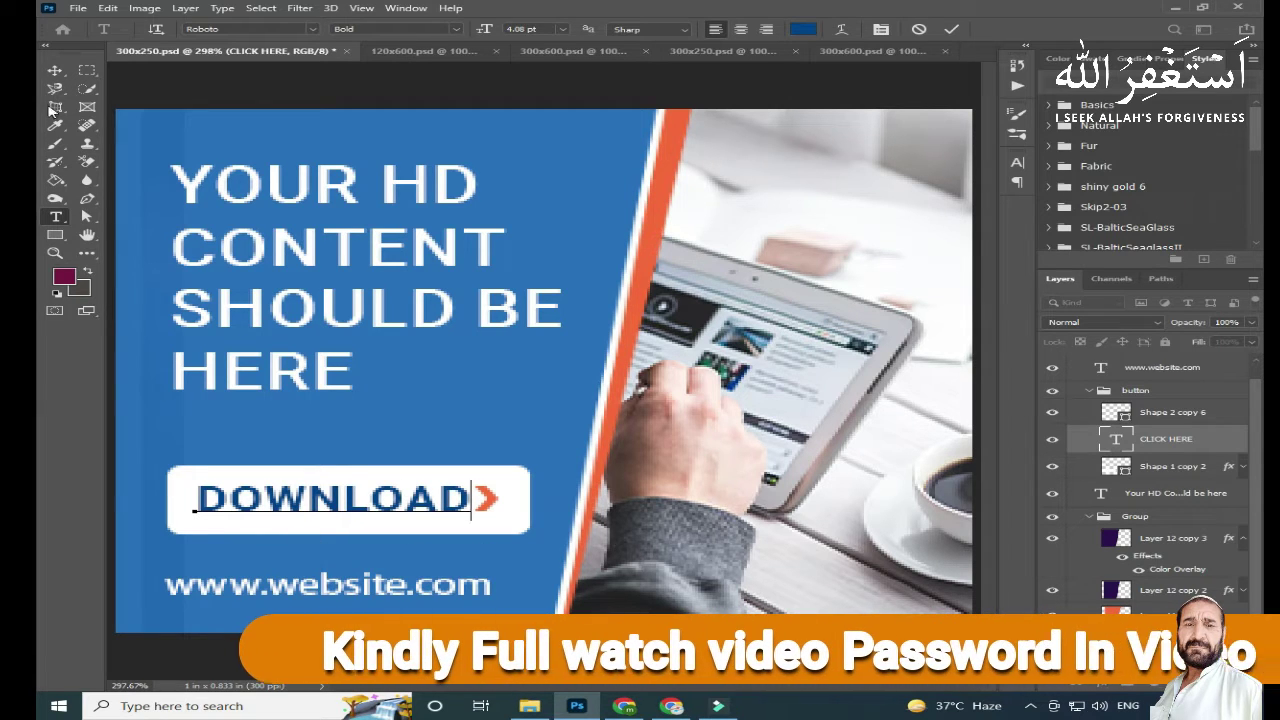
click(55, 70)
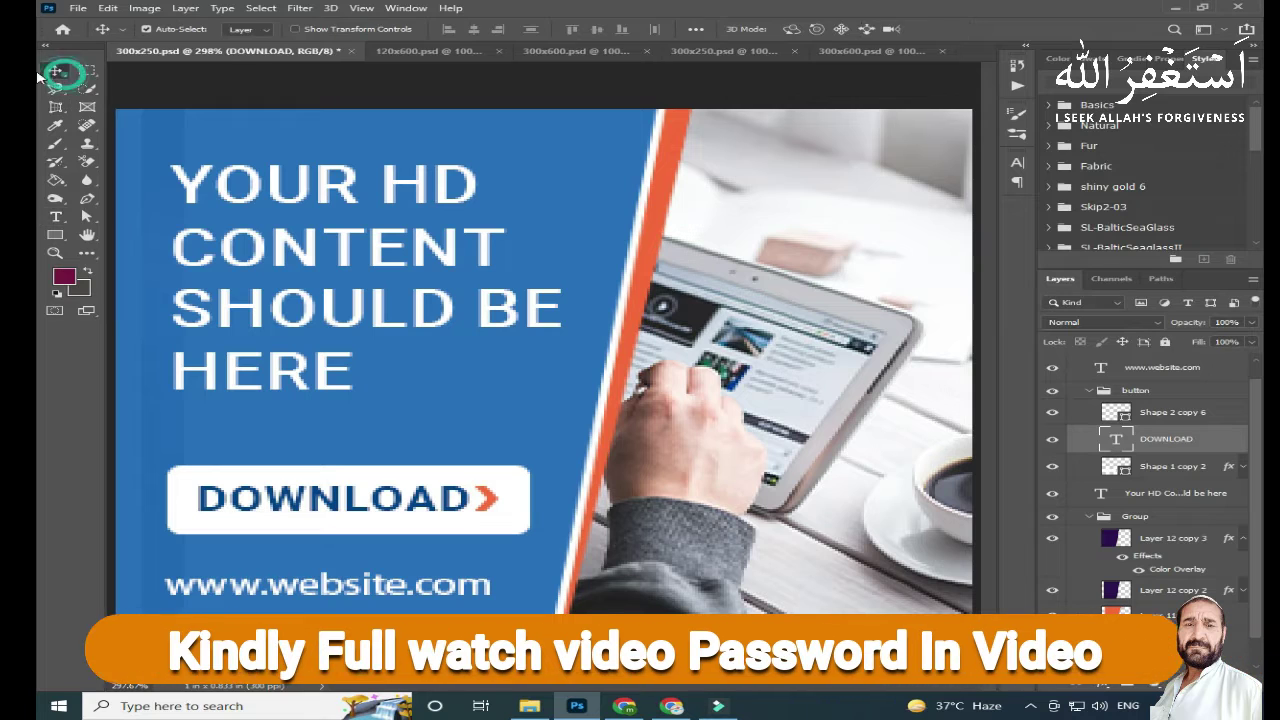
click(432, 52)
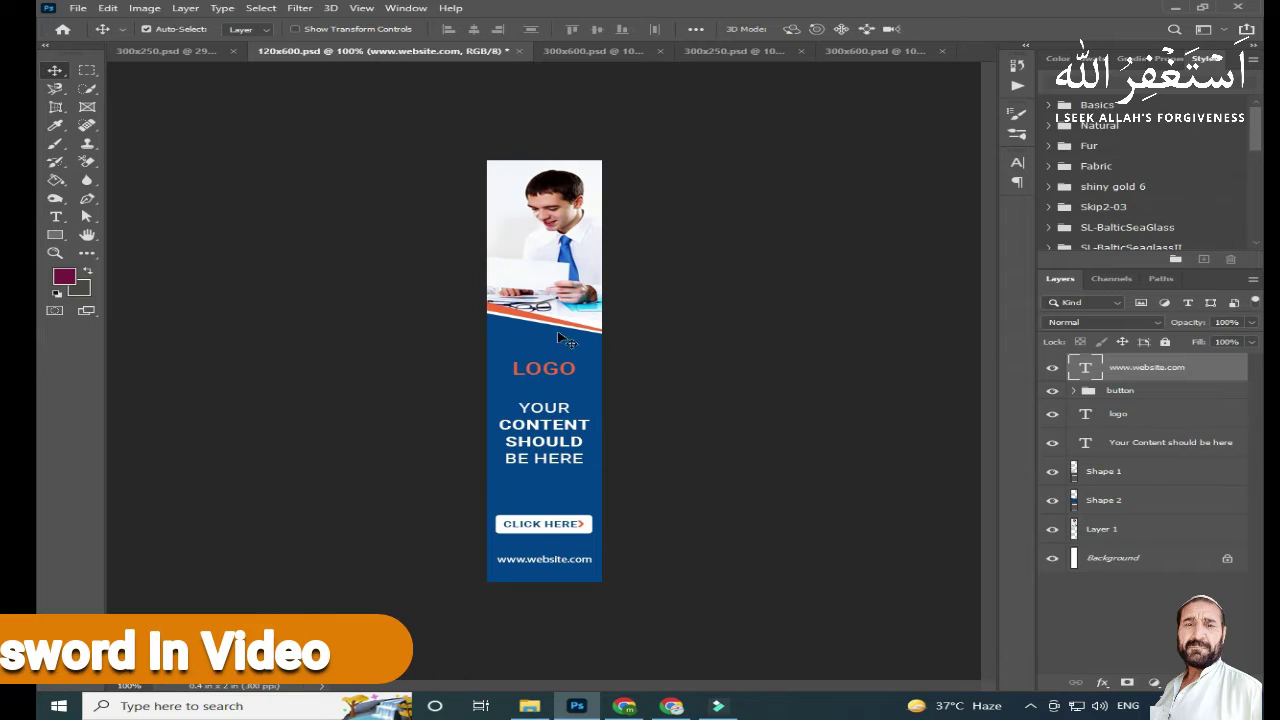
- Toggle the 120x600 banner's photo and blue shape layers off and back on
click(525, 249)
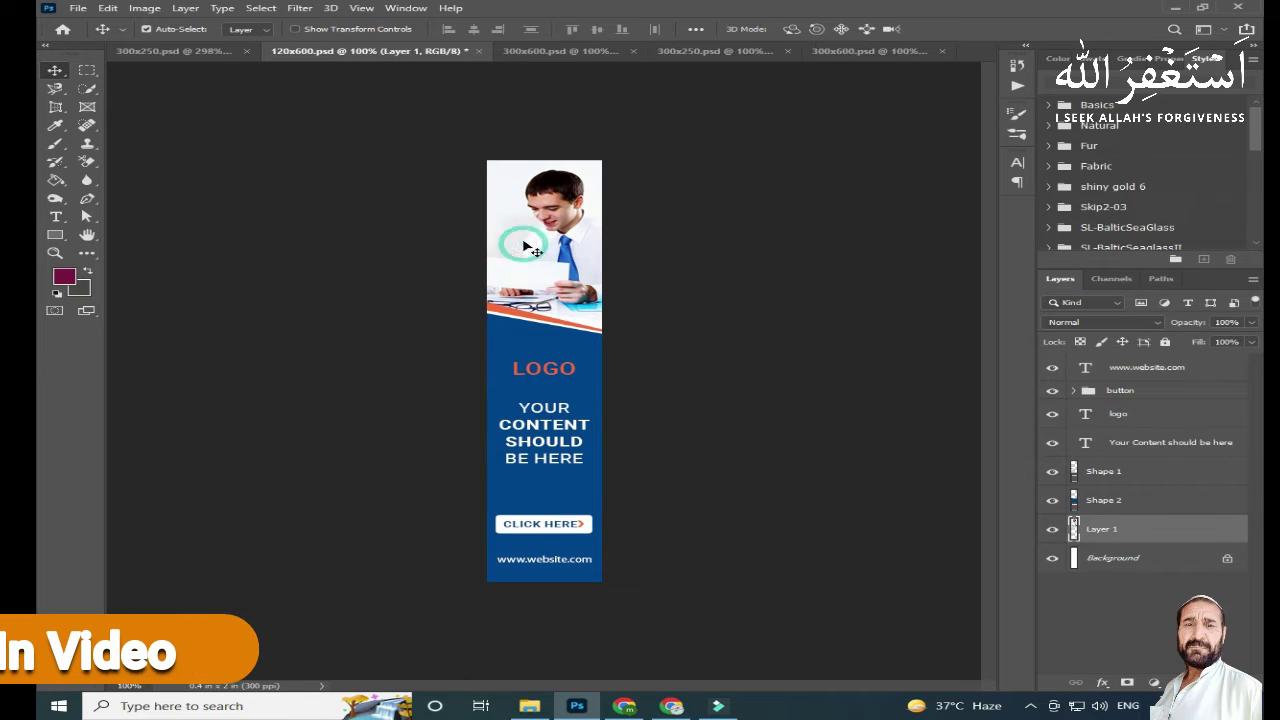
click(1048, 531)
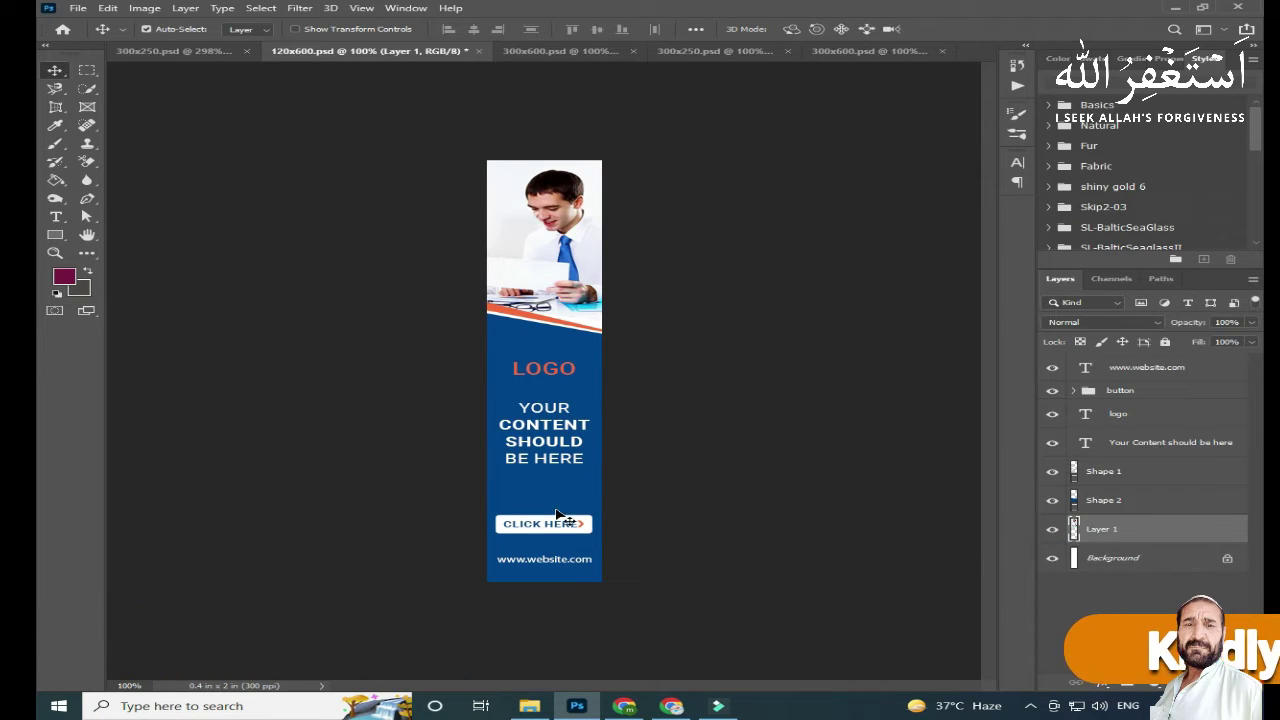
click(509, 349)
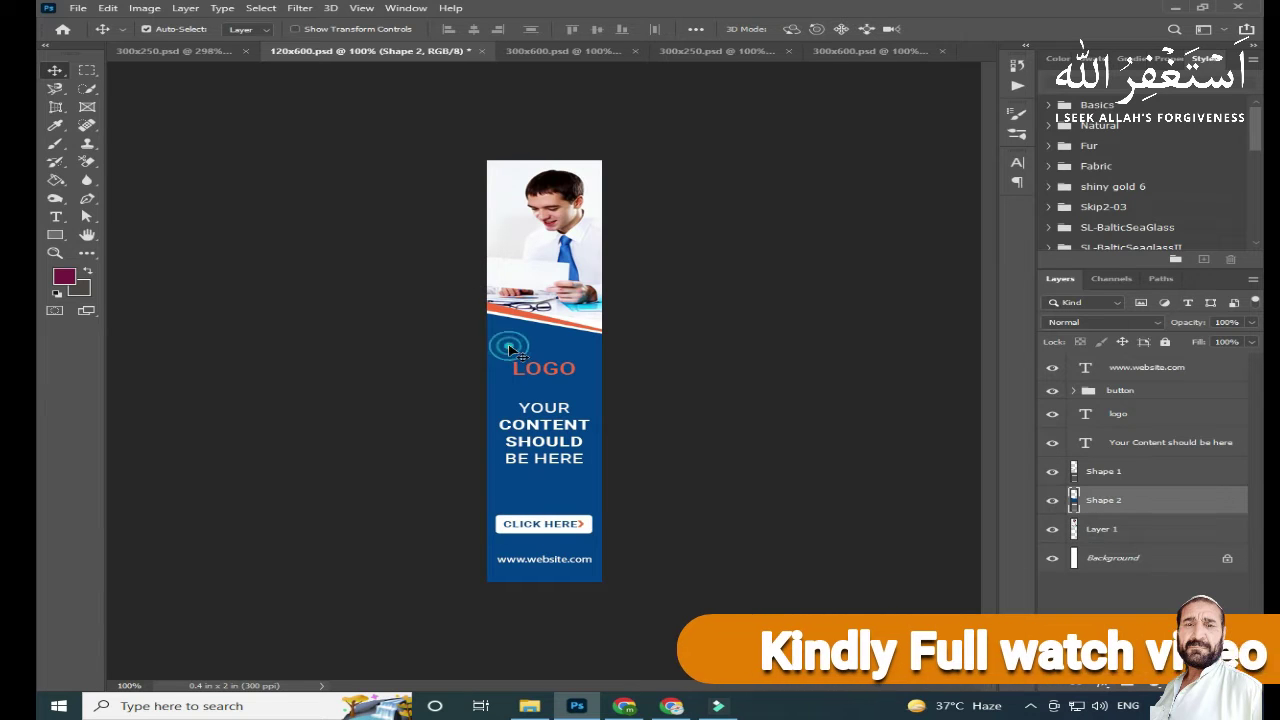
click(1052, 501)
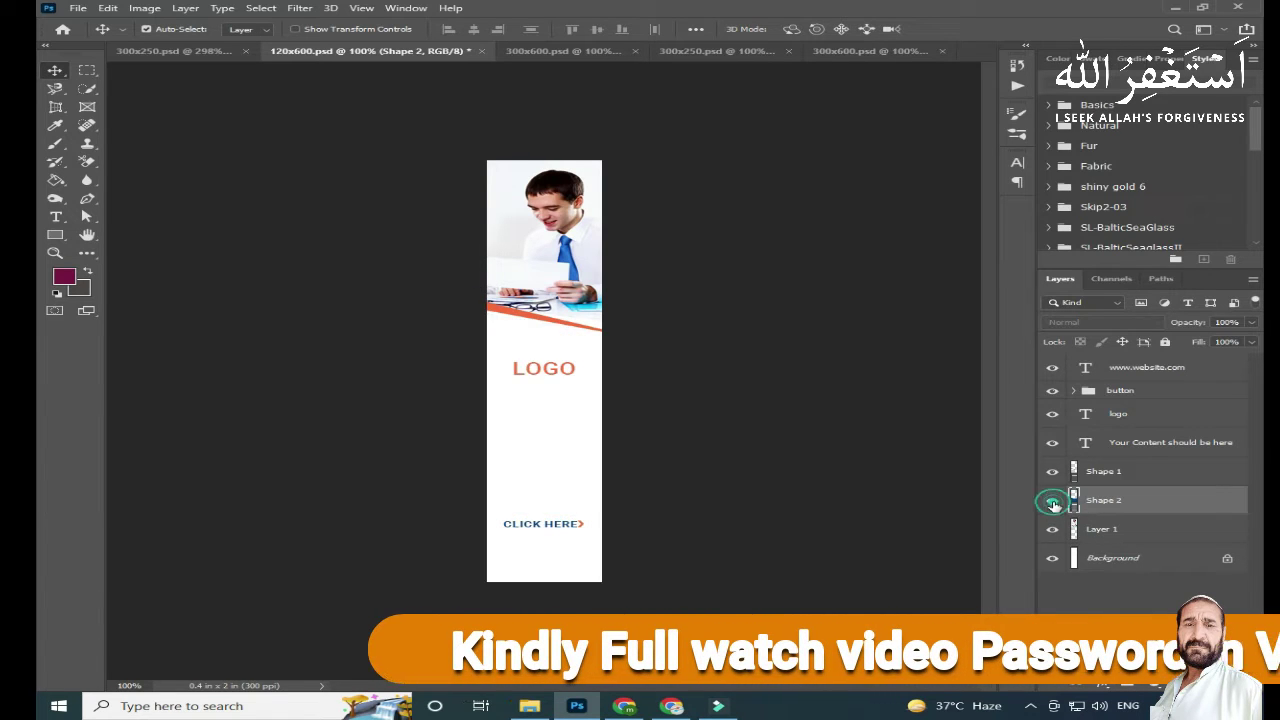
- In the 300x600 banner, hide and reshow Layer 1's photo, then bring up 300x250.psd
click(566, 50)
click(540, 246)
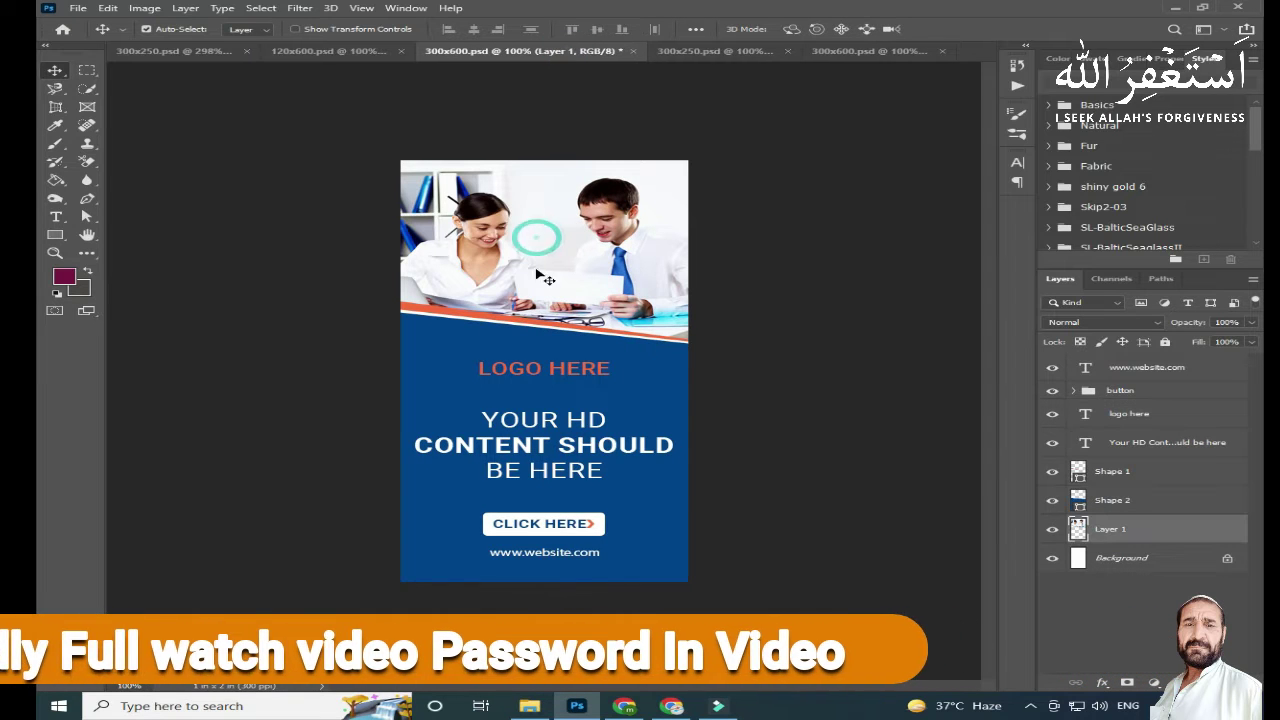
click(1052, 529)
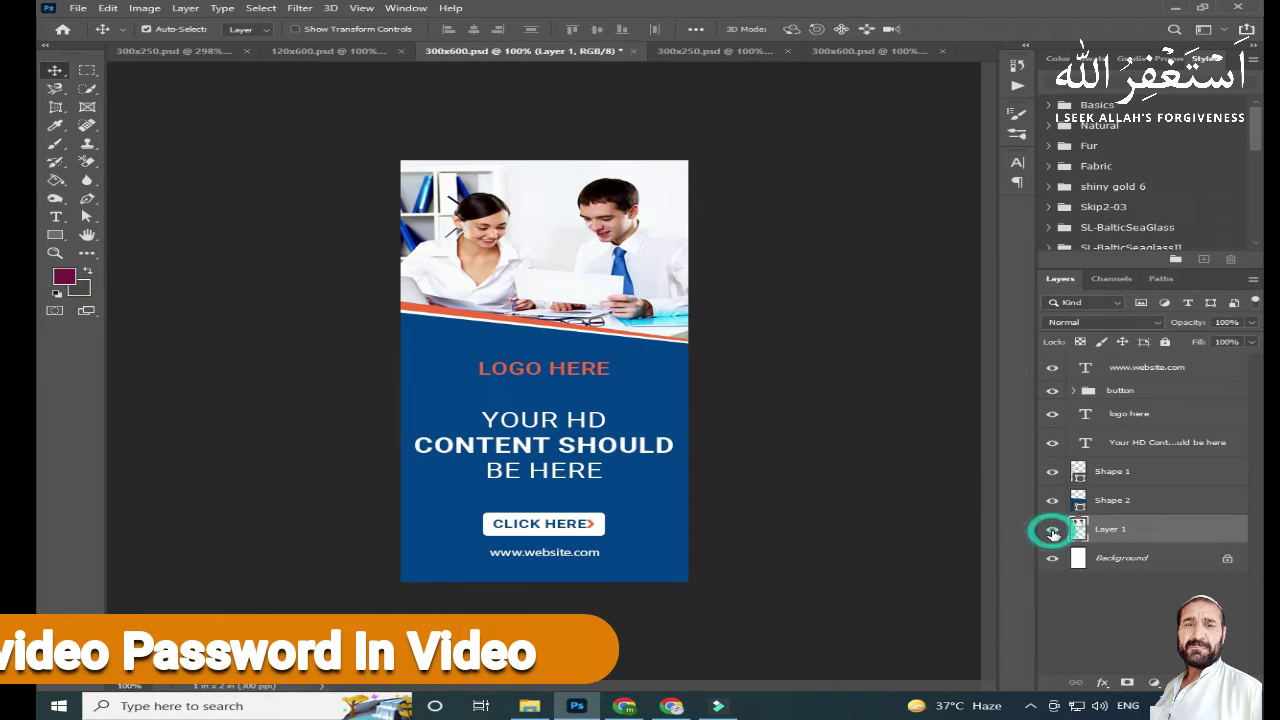
click(1052, 529)
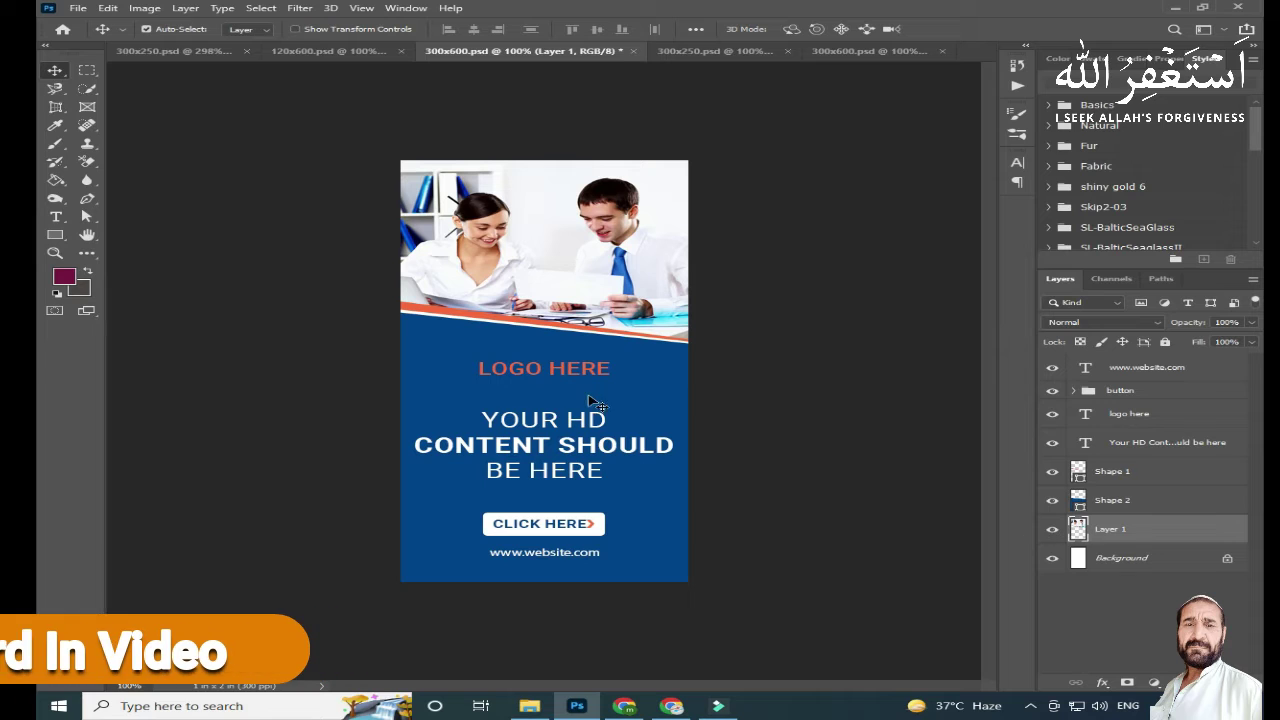
click(692, 51)
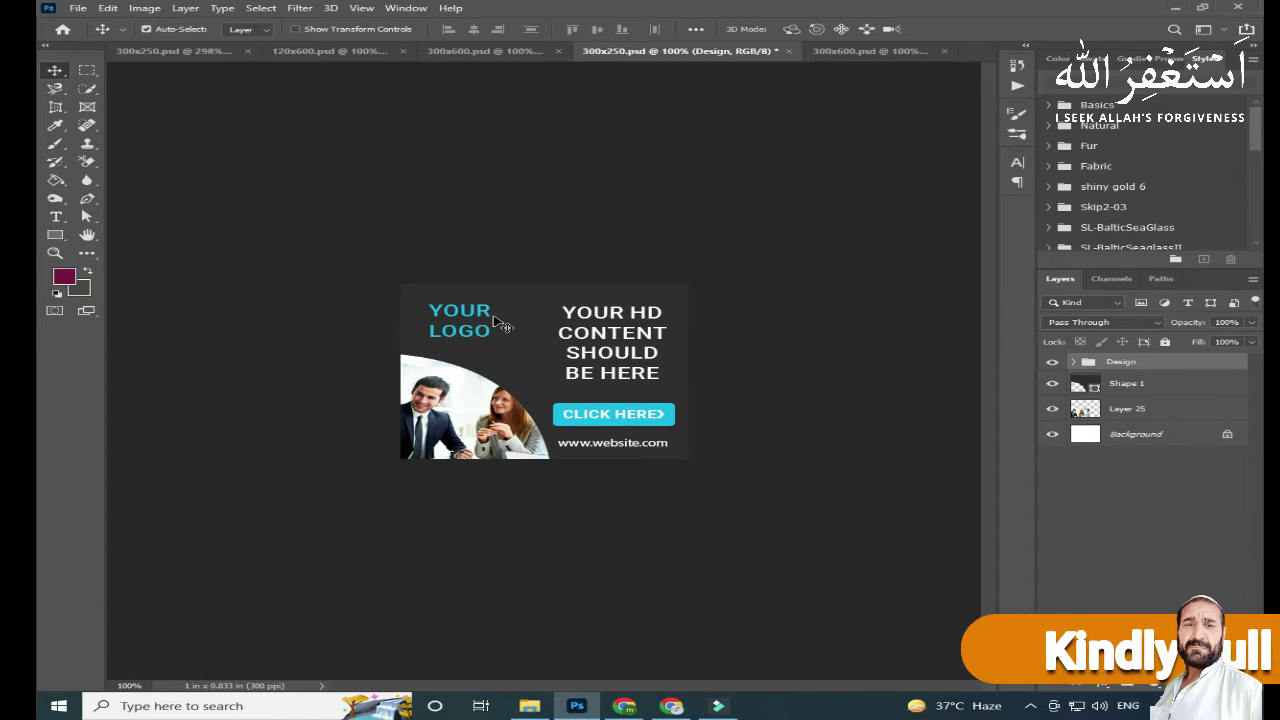
- Zoom to 300%, check the Your LOGO layer's visibility, and click into that text with the Type tool
key(ctrl+plus)
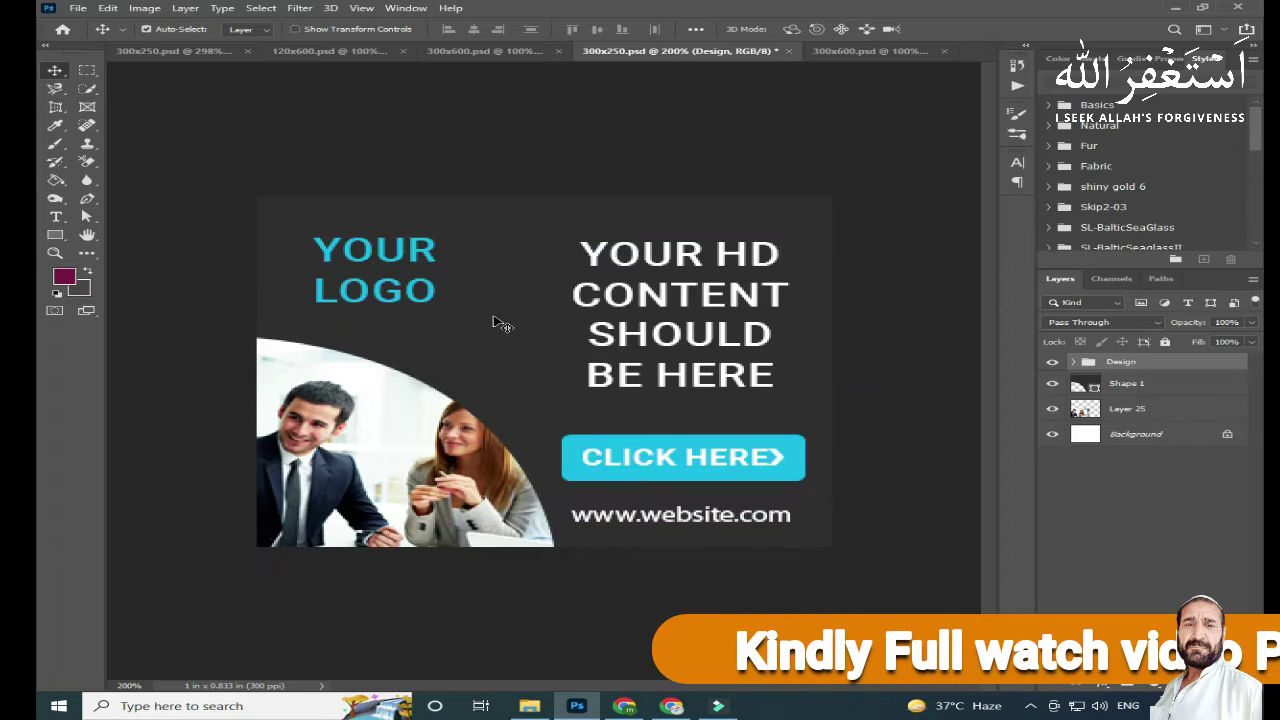
key(ctrl+plus)
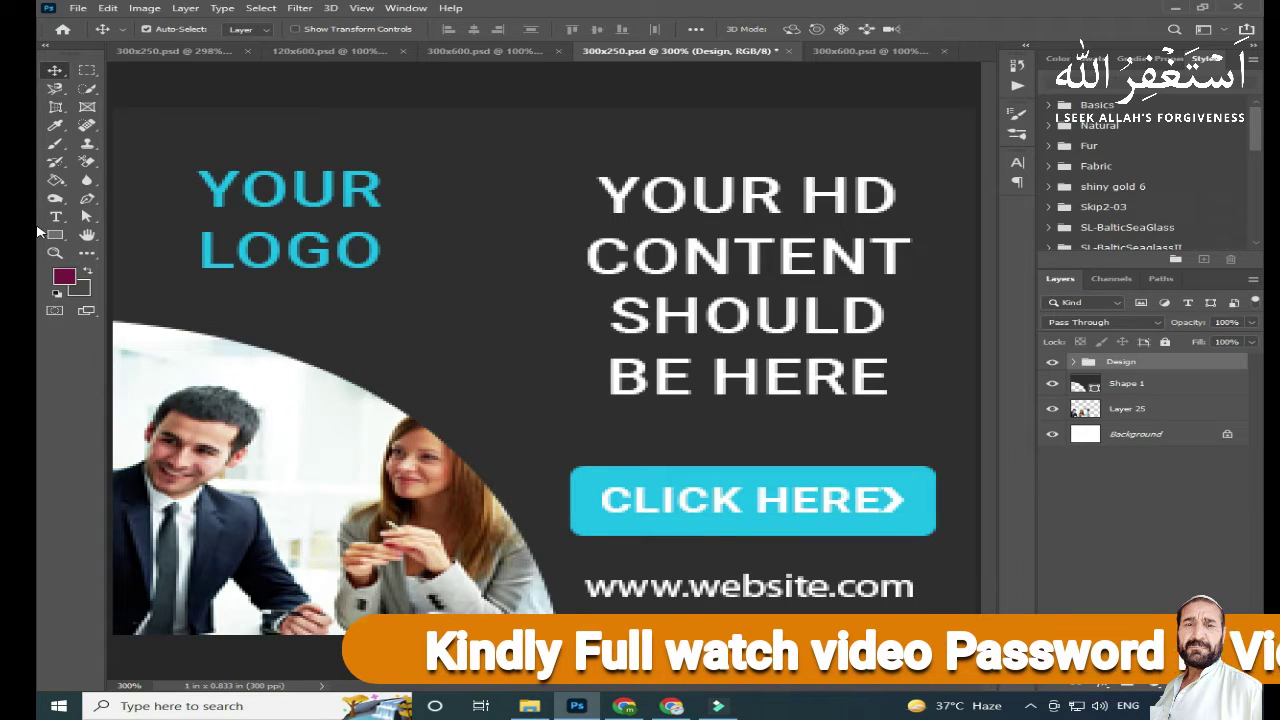
click(338, 197)
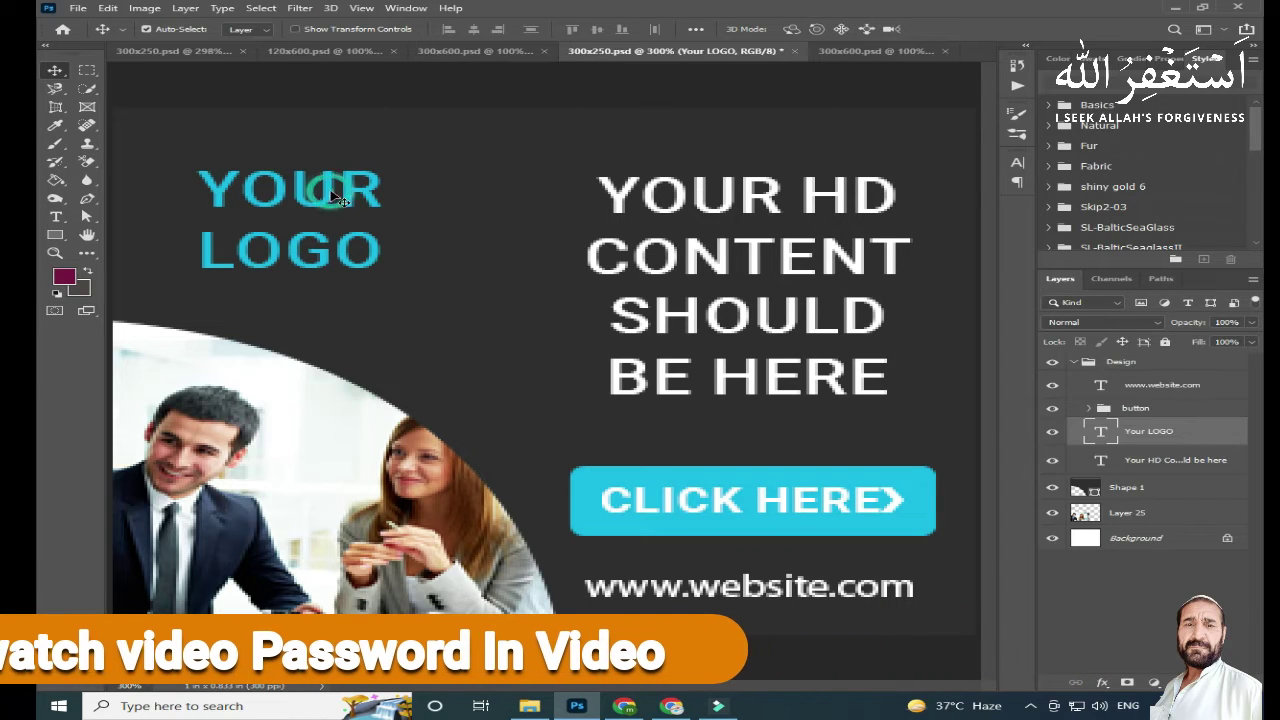
click(1052, 432)
click(1052, 432)
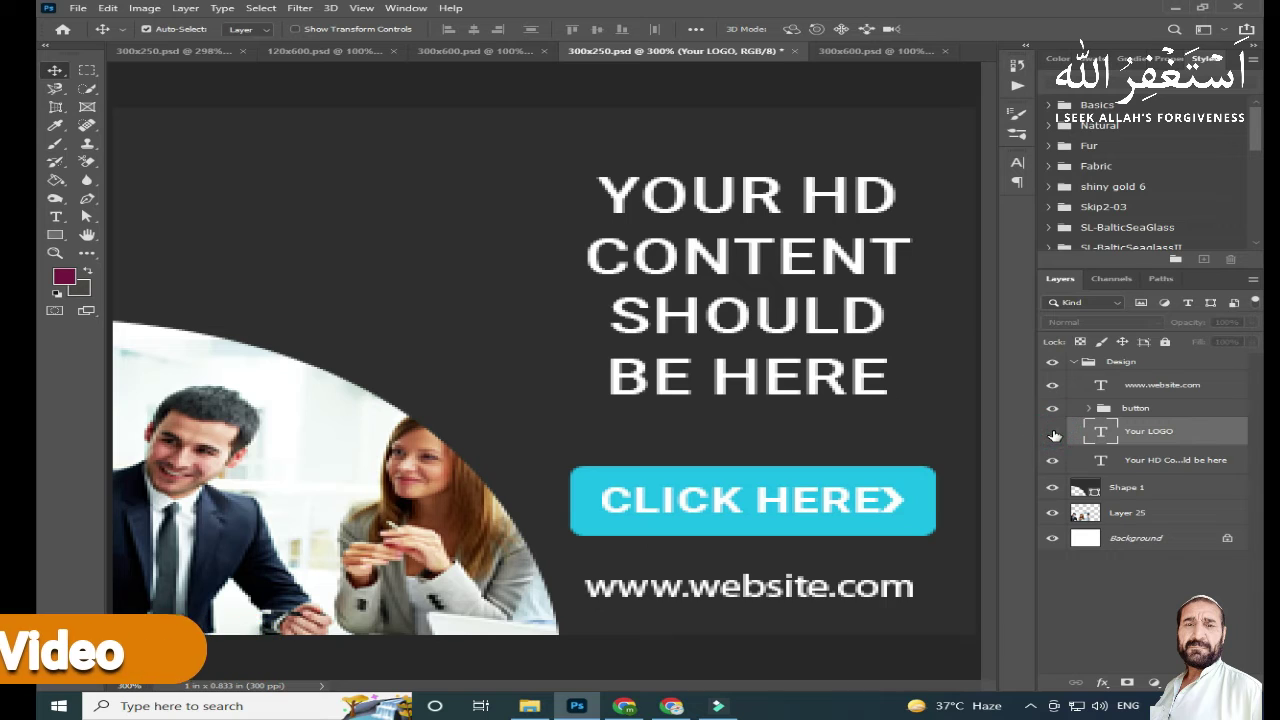
click(1053, 432)
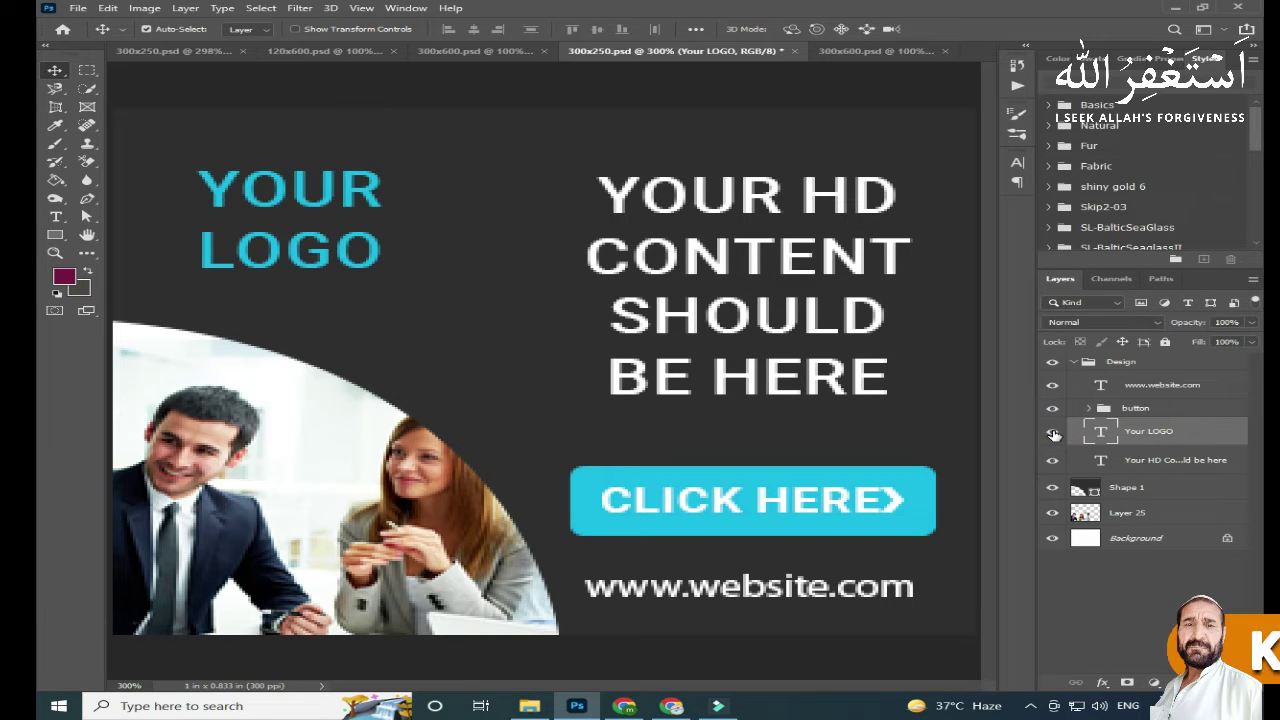
click(1052, 432)
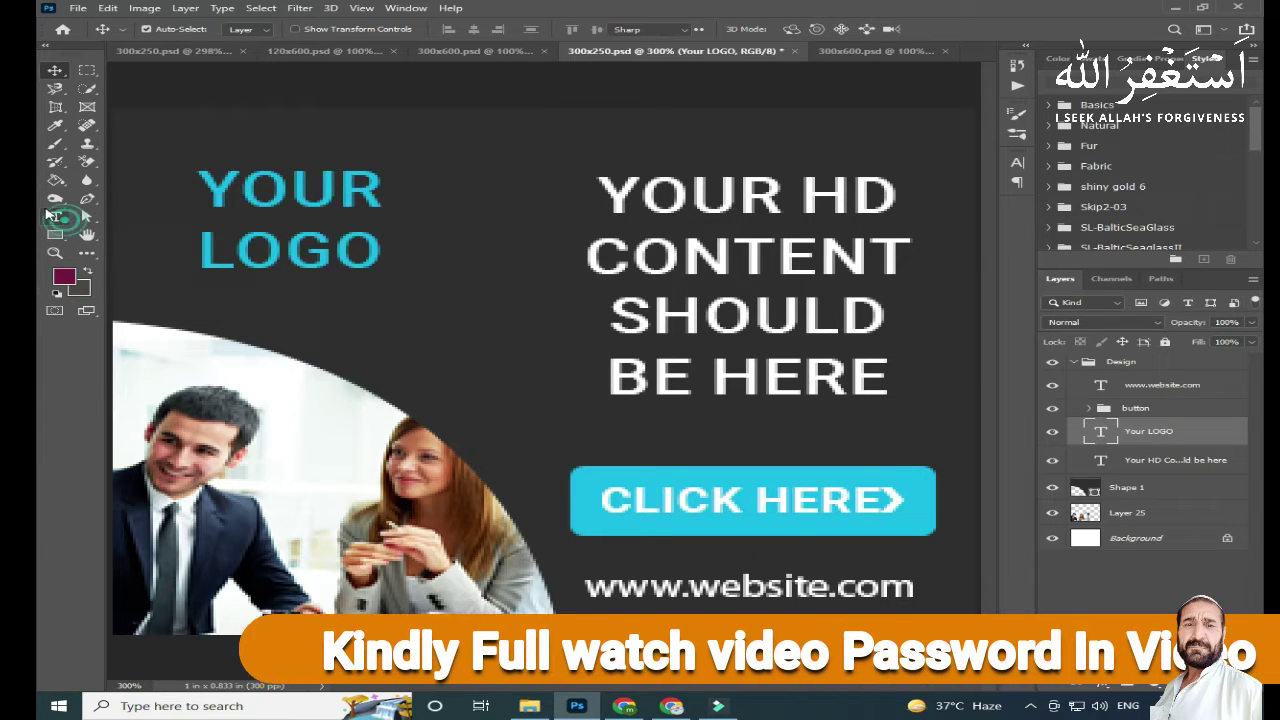
click(57, 217)
click(381, 188)
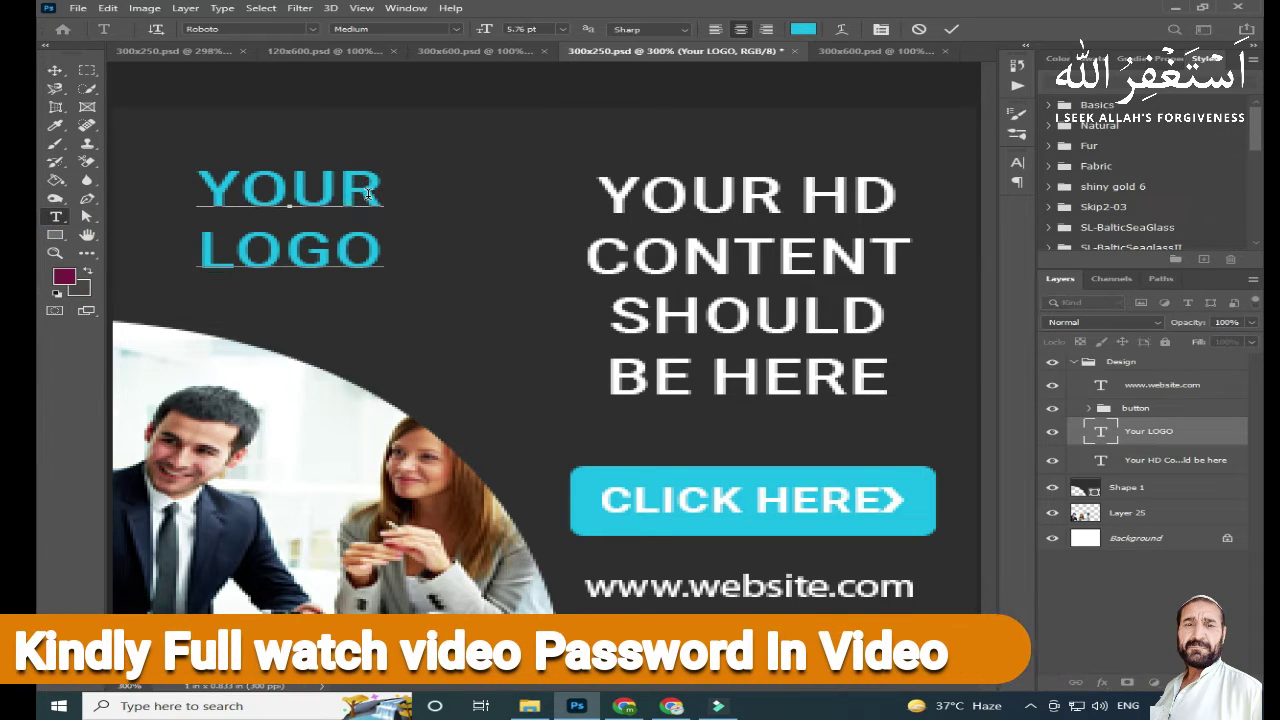
- Replace YOUR with the first line of the brand name
key(BackSpace)
key(BackSpace)
key(BackSpace)
key(BackSpace)
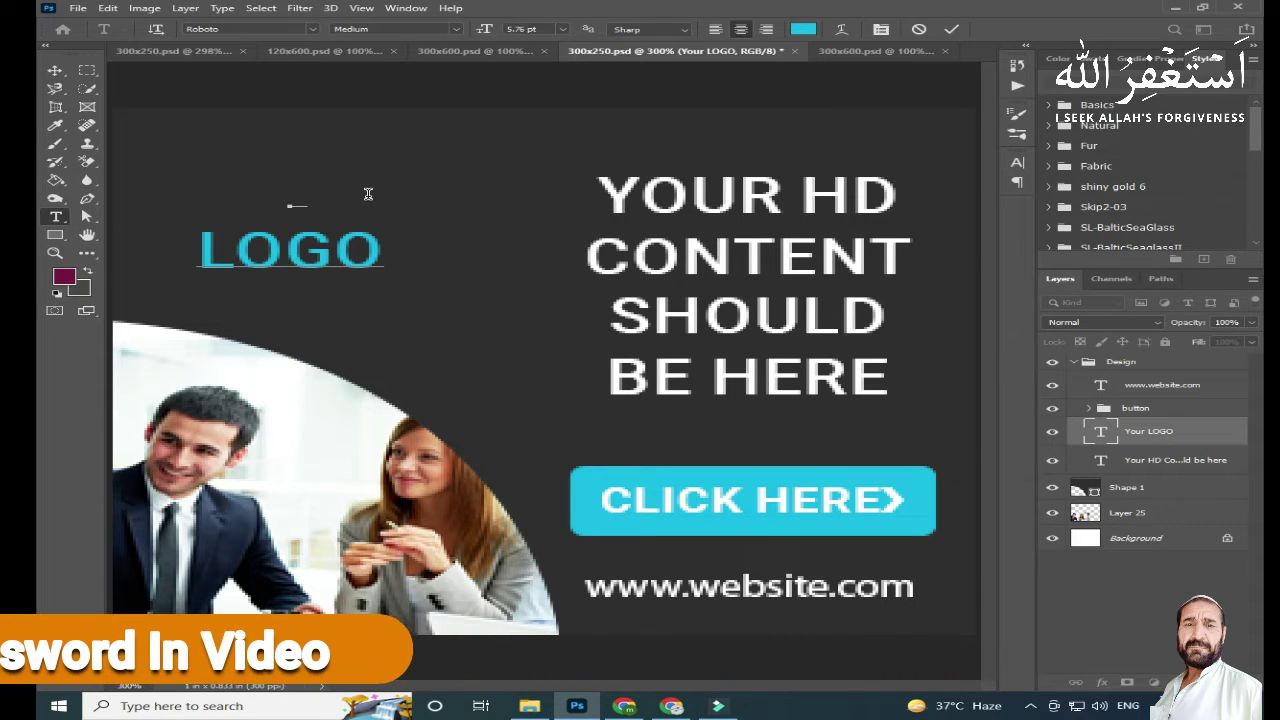
text(O)
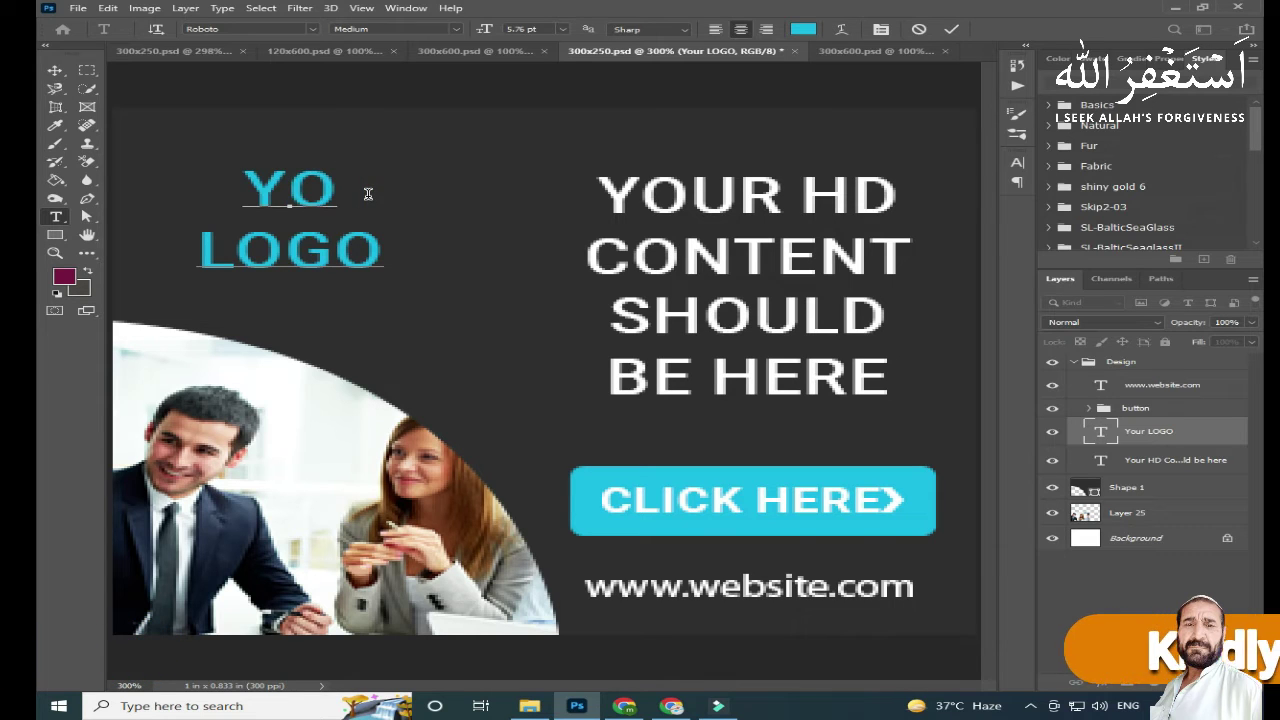
text(UUSFU)
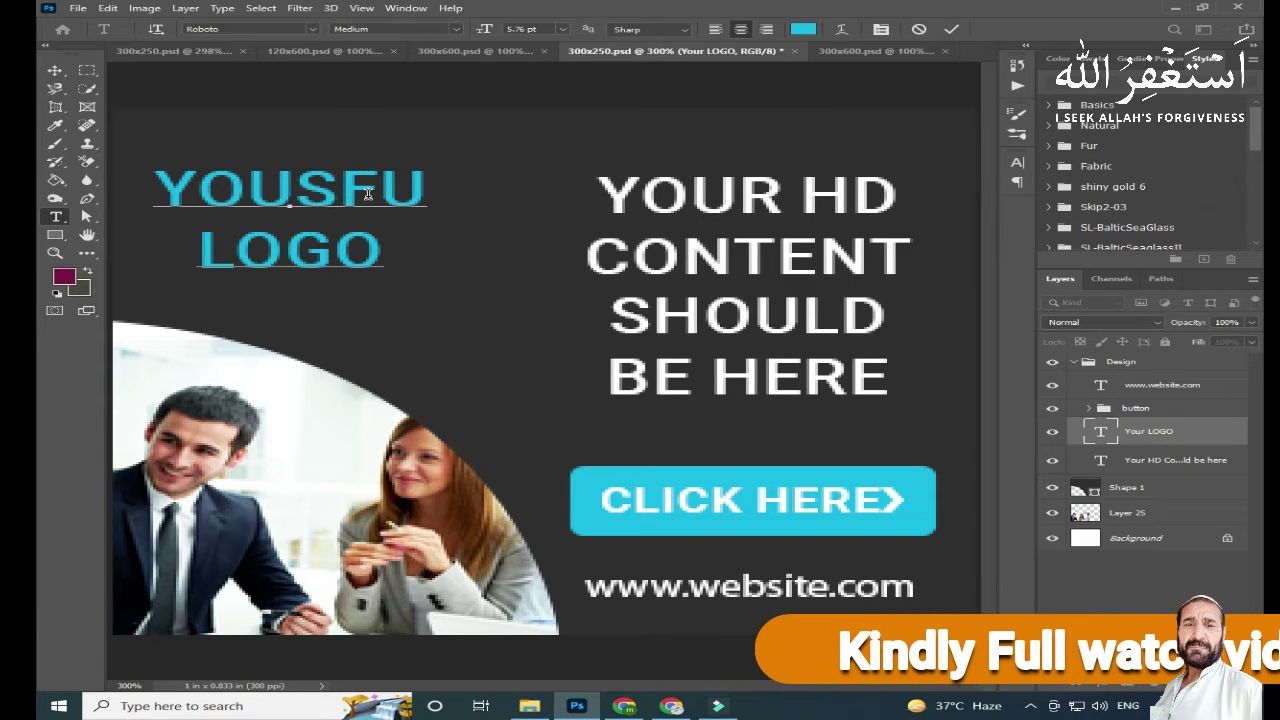
key(BackSpace)
key(BackSpace)
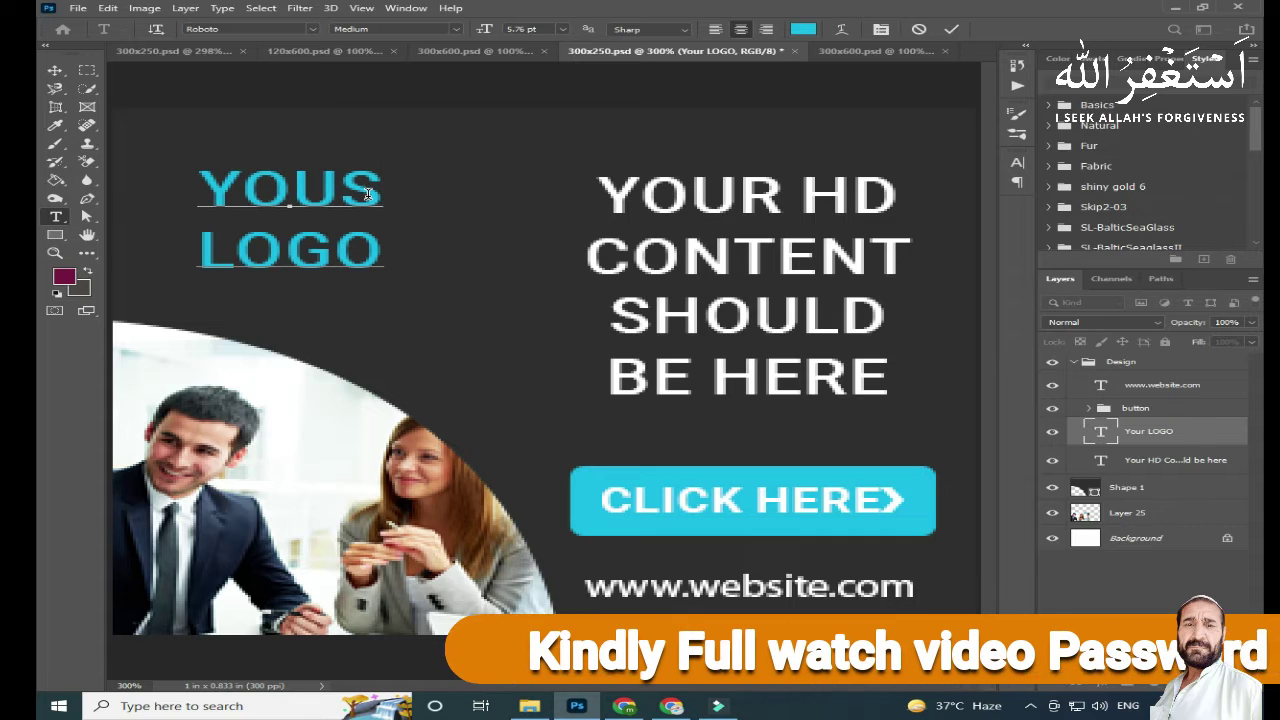
text(UF)
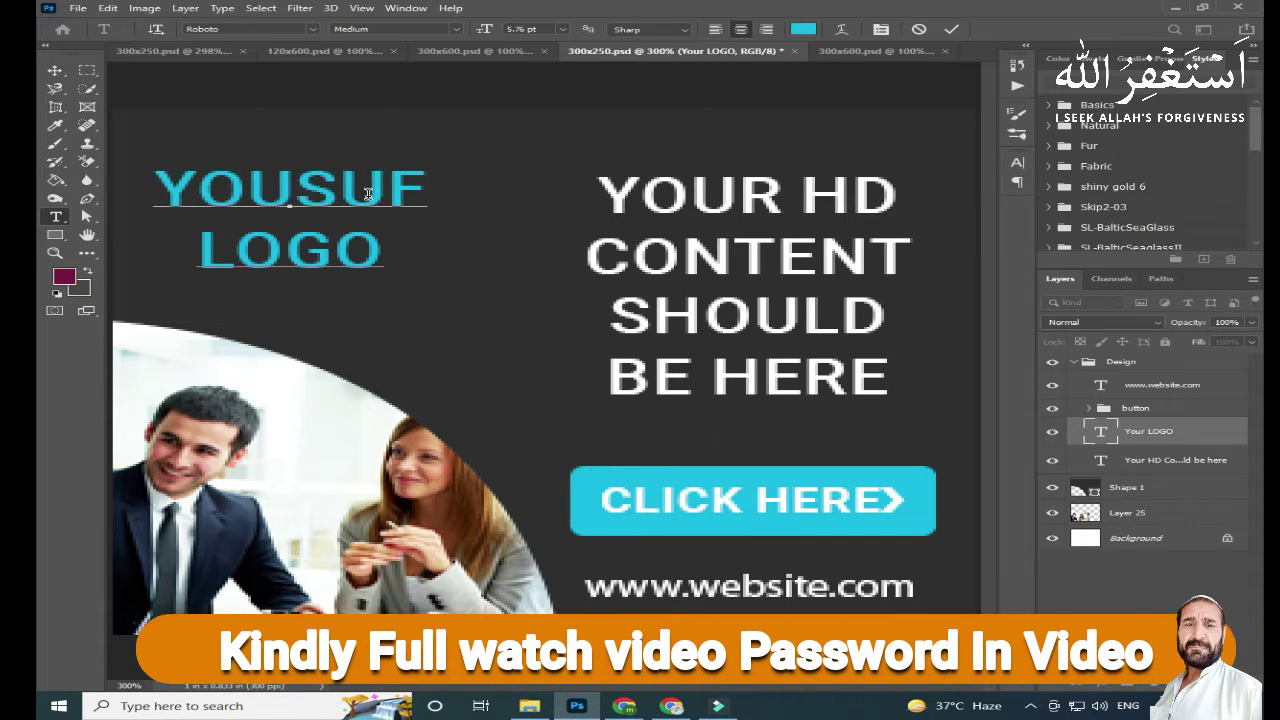
key(Return)
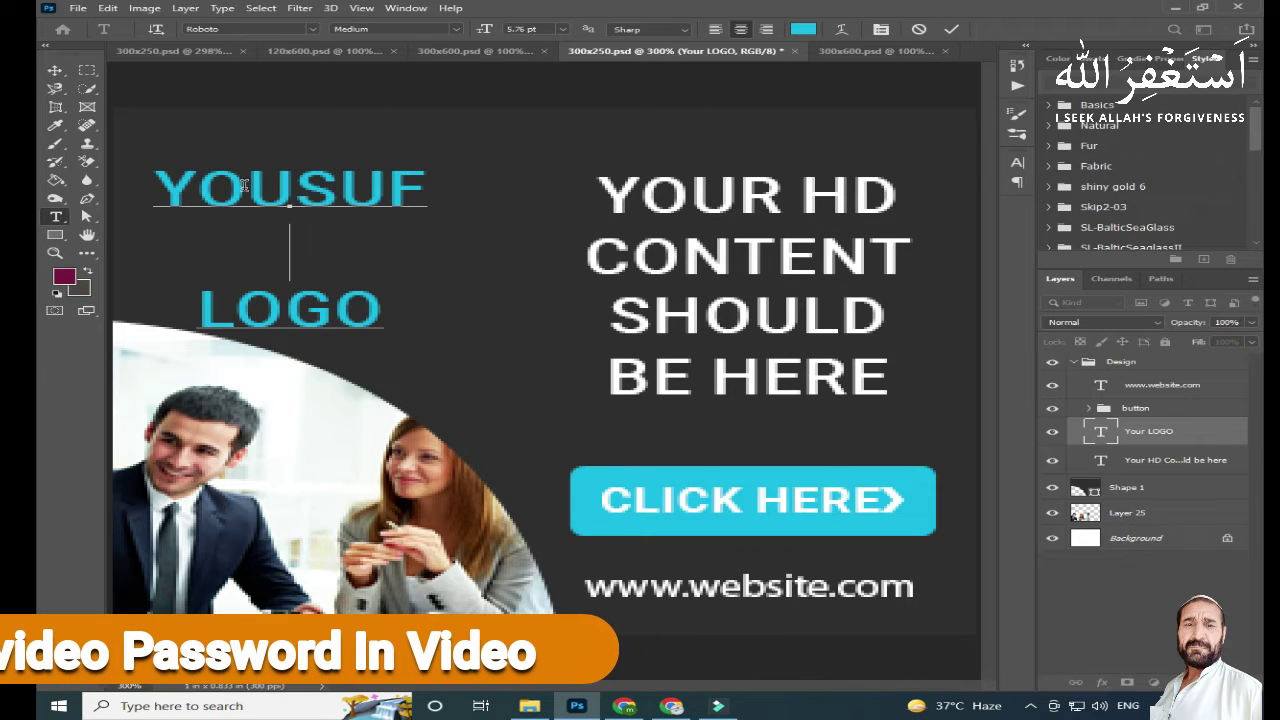
key(BackSpace)
- Change the second line from LOGO to GRAPHIC and commit the text
click(381, 253)
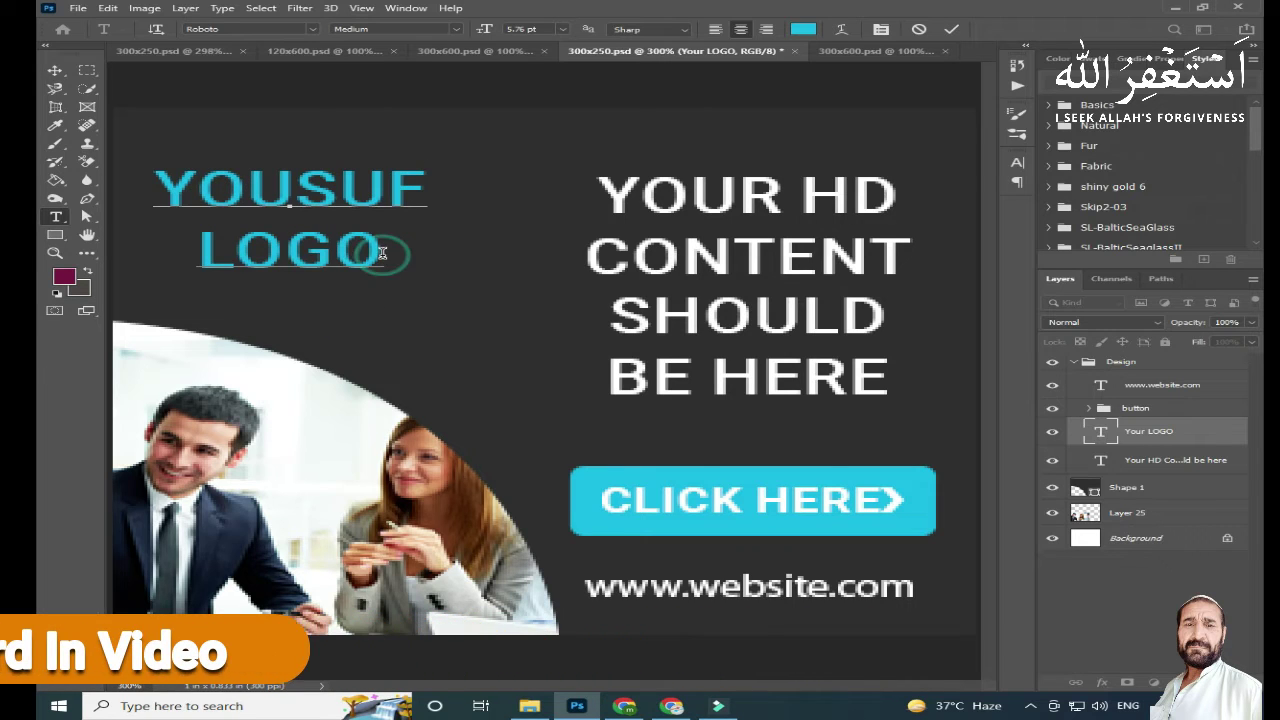
key(BackSpace)
key(BackSpace)
key(BackSpace)
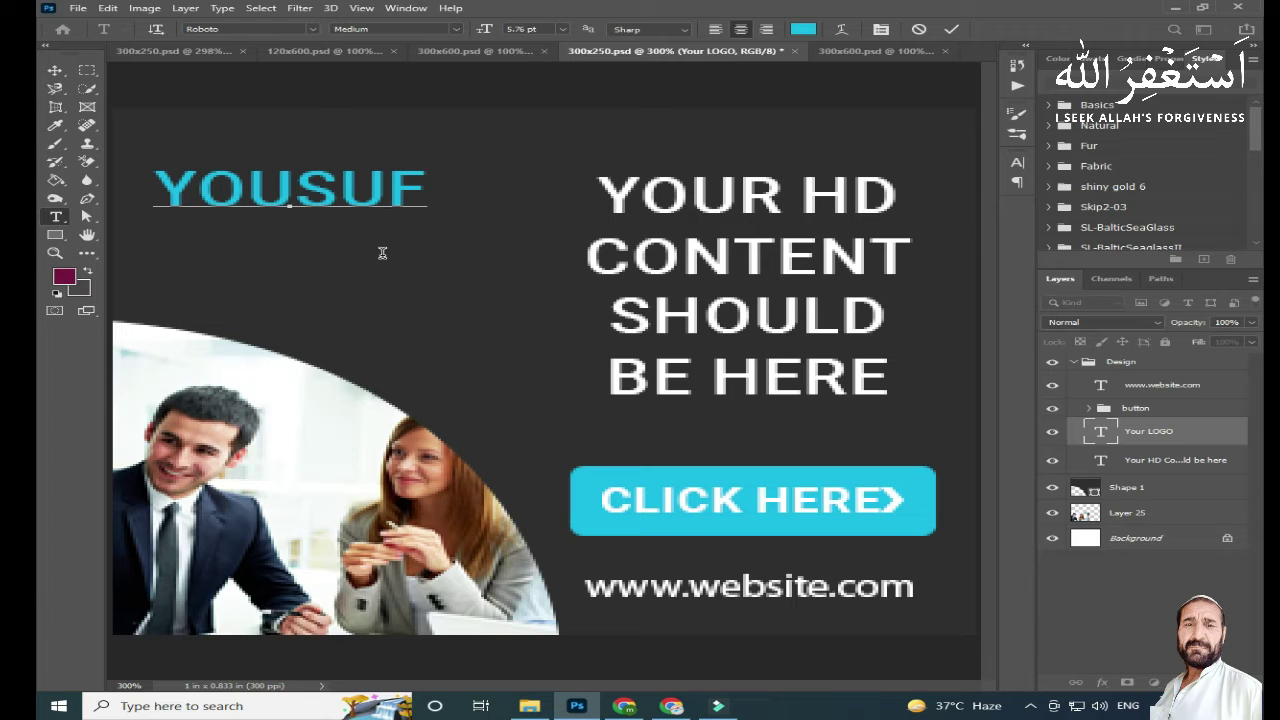
text(GRAPHI)
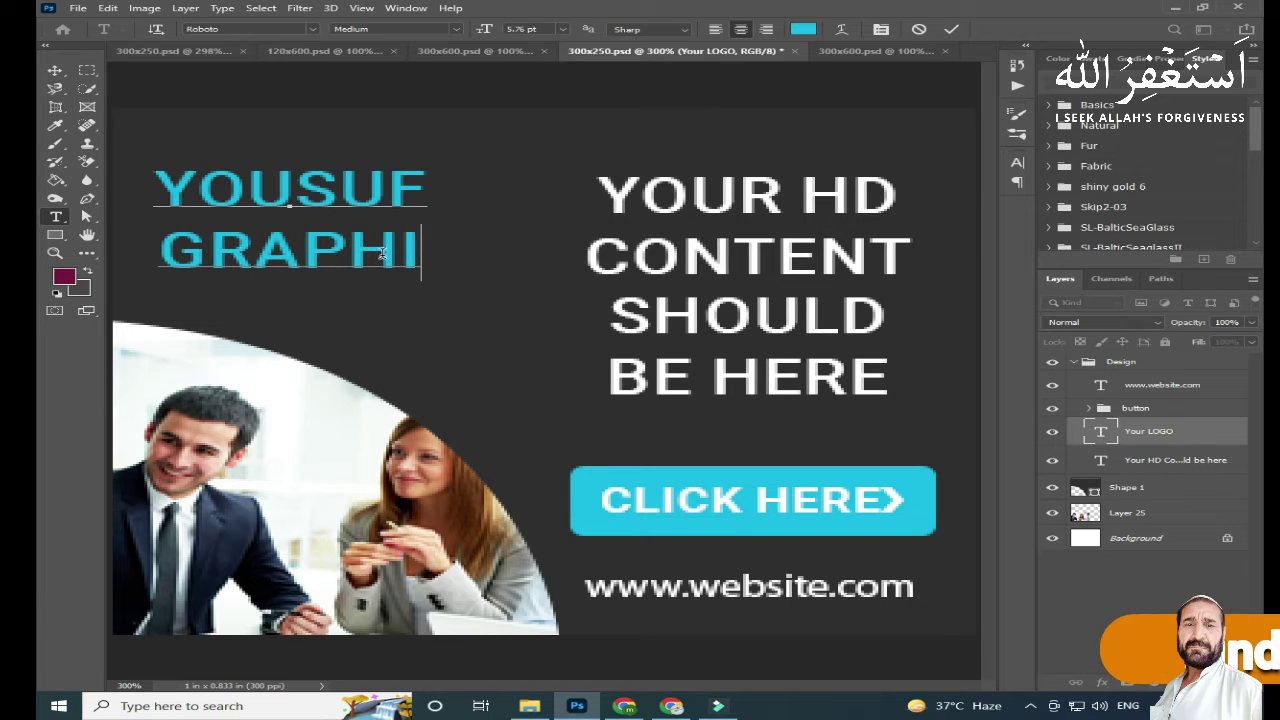
text(C)
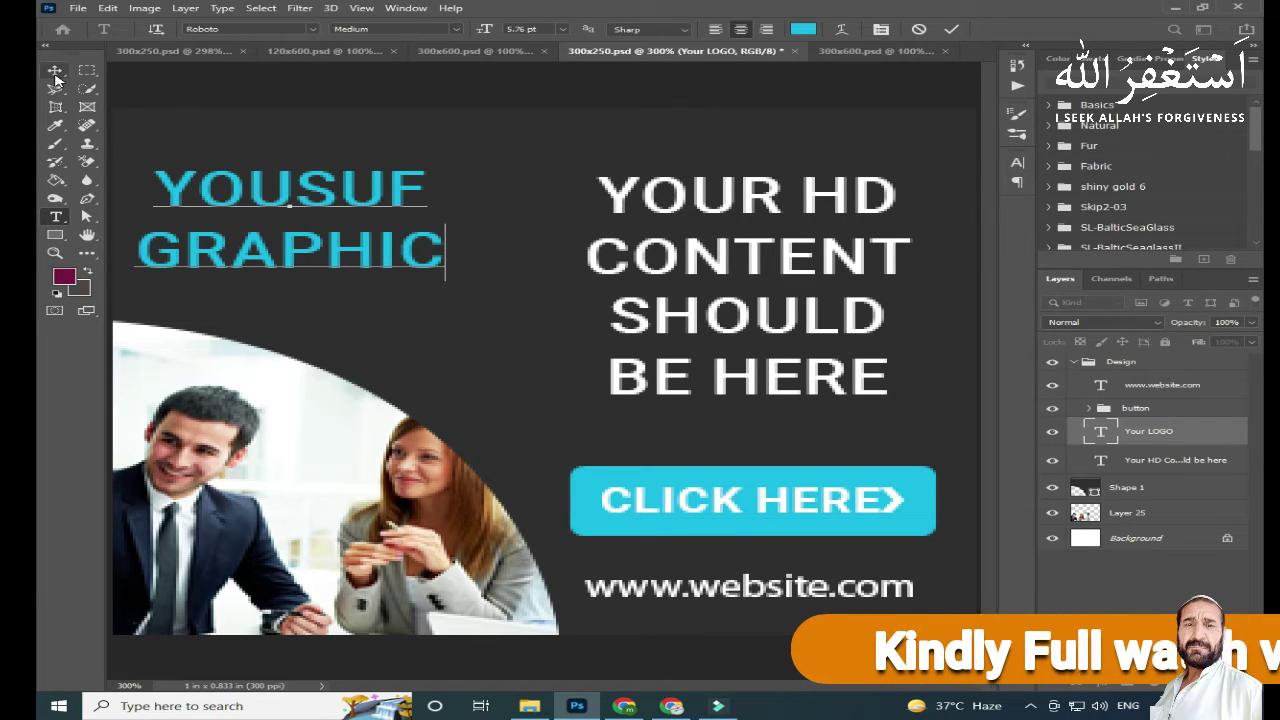
click(55, 70)
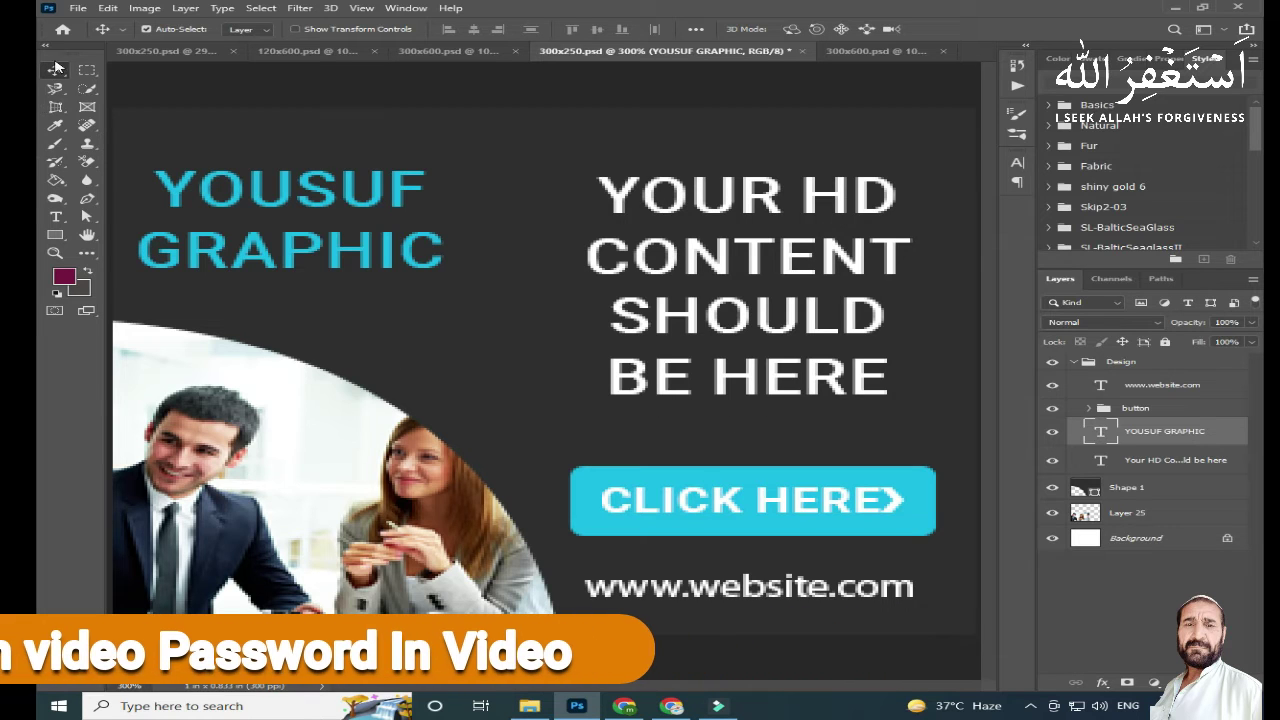
- Place 'world logo png.png' from Downloads into the 300x250 banner as a linked layer
click(77, 8)
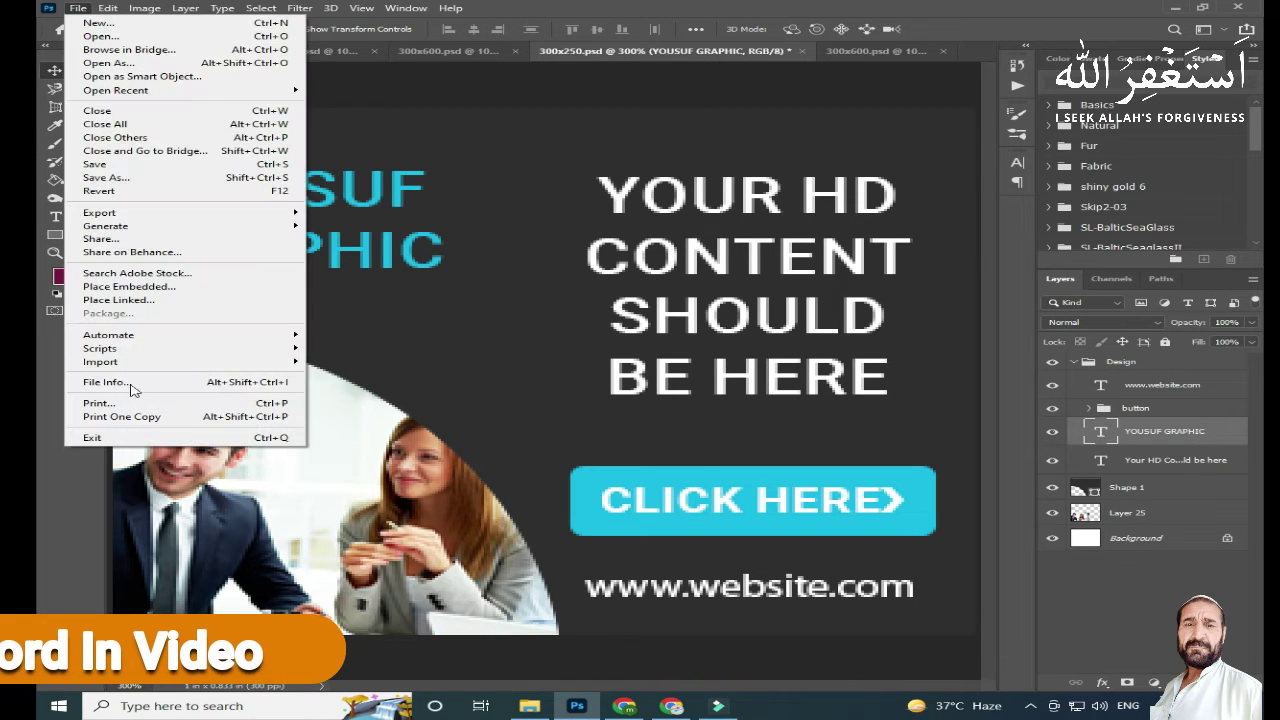
click(127, 302)
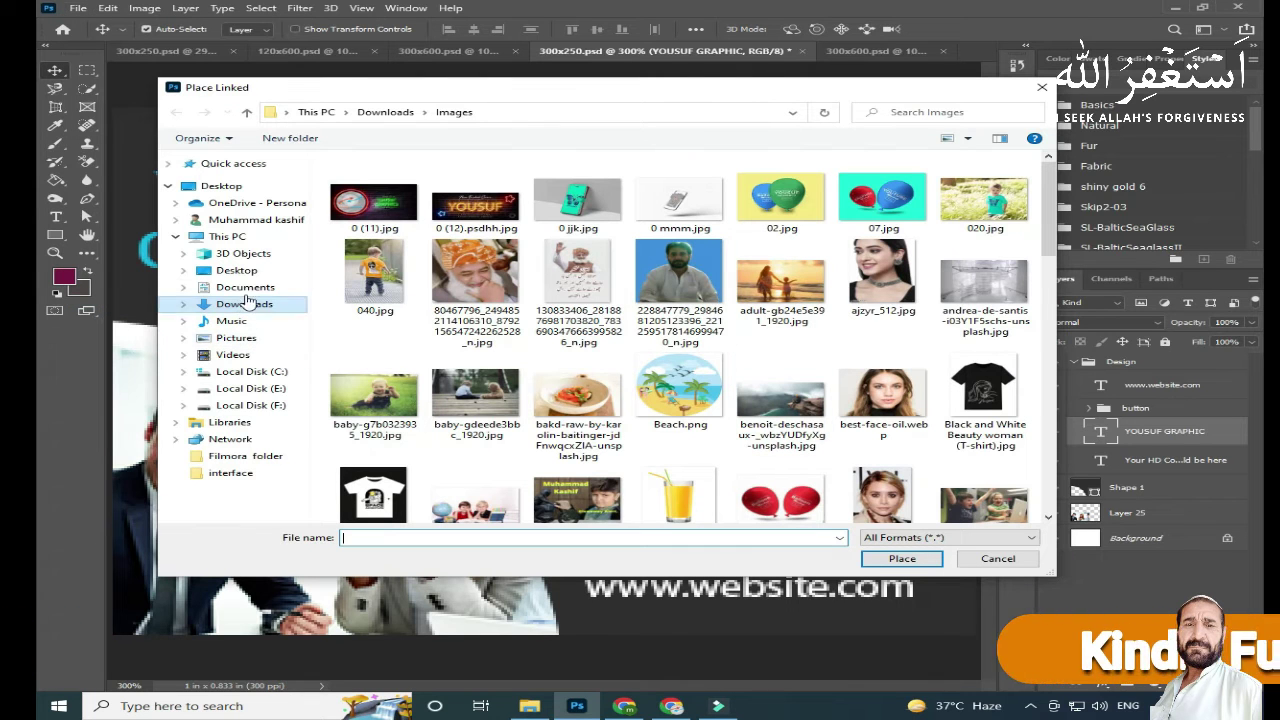
click(242, 305)
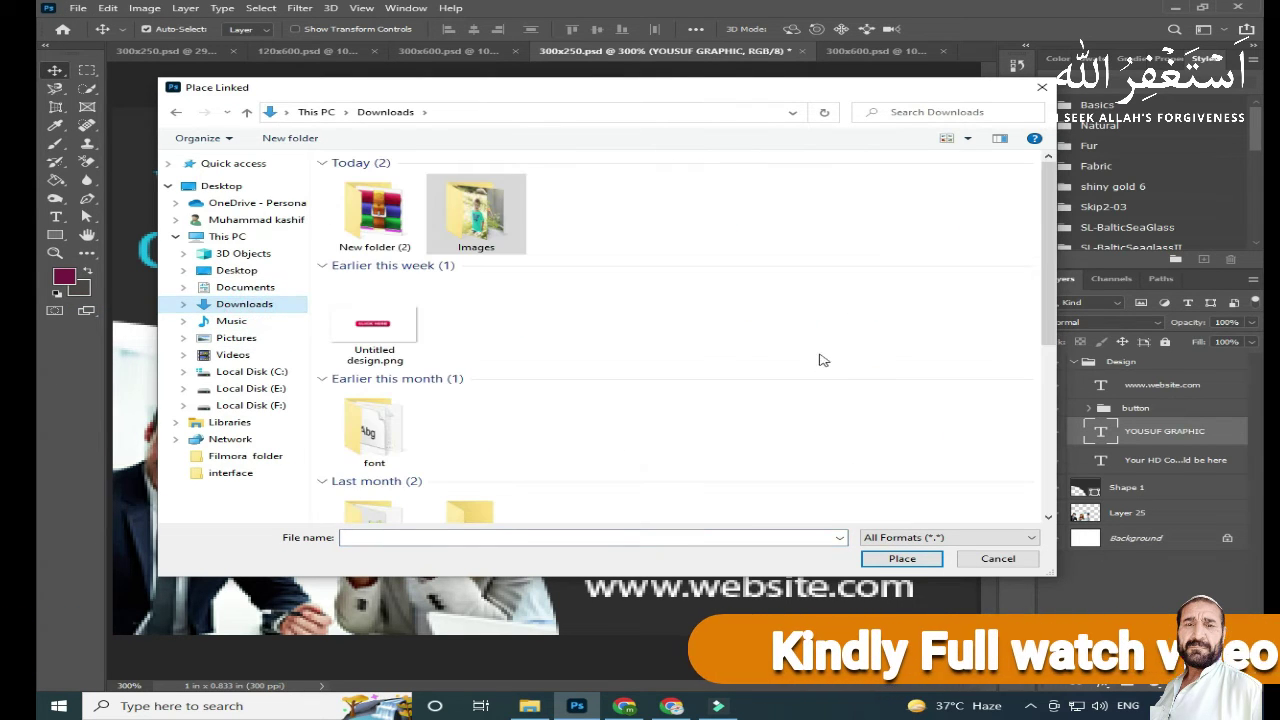
drag(1048, 260, 1053, 320)
scroll(768, 337, down, 3)
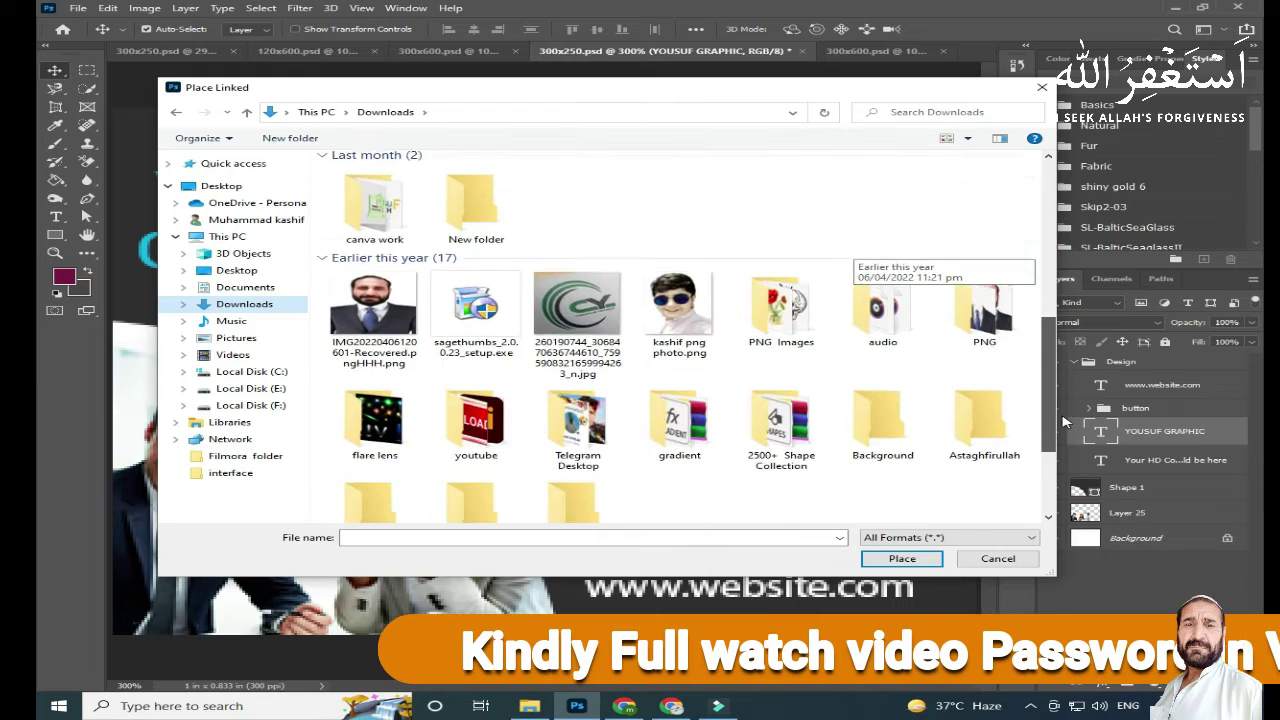
scroll(768, 337, down, 2)
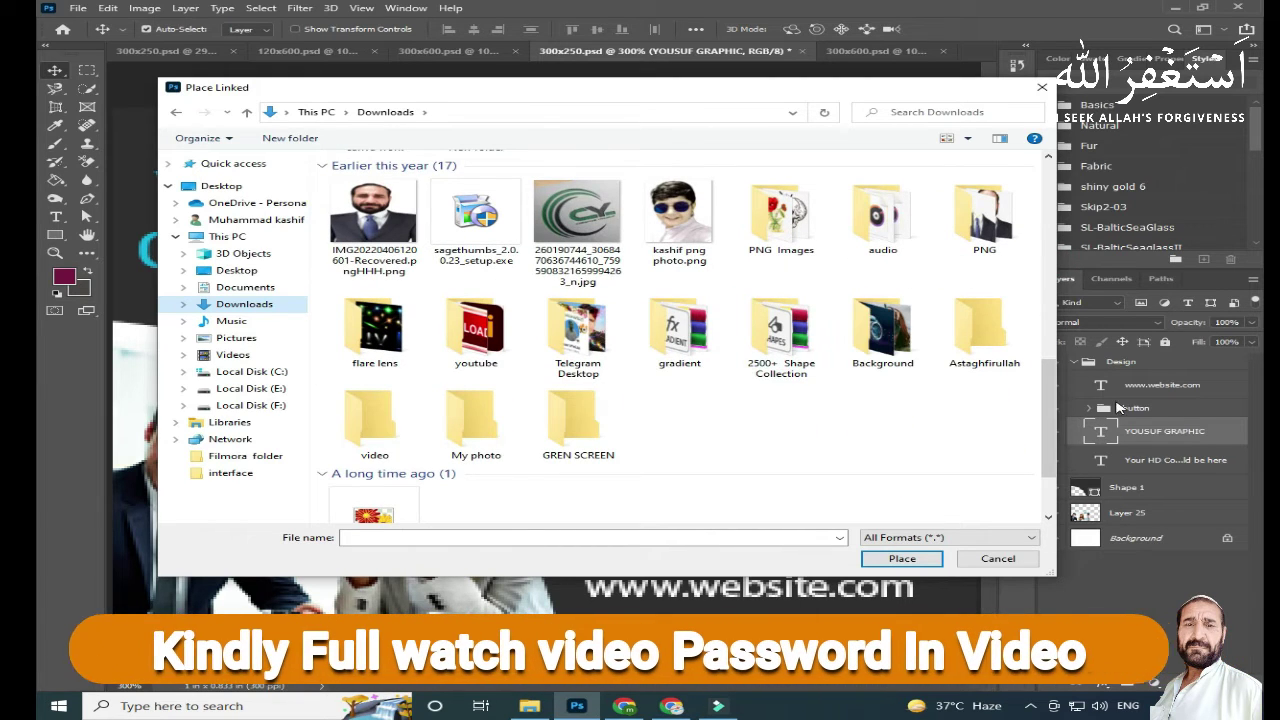
drag(1047, 390, 1068, 458)
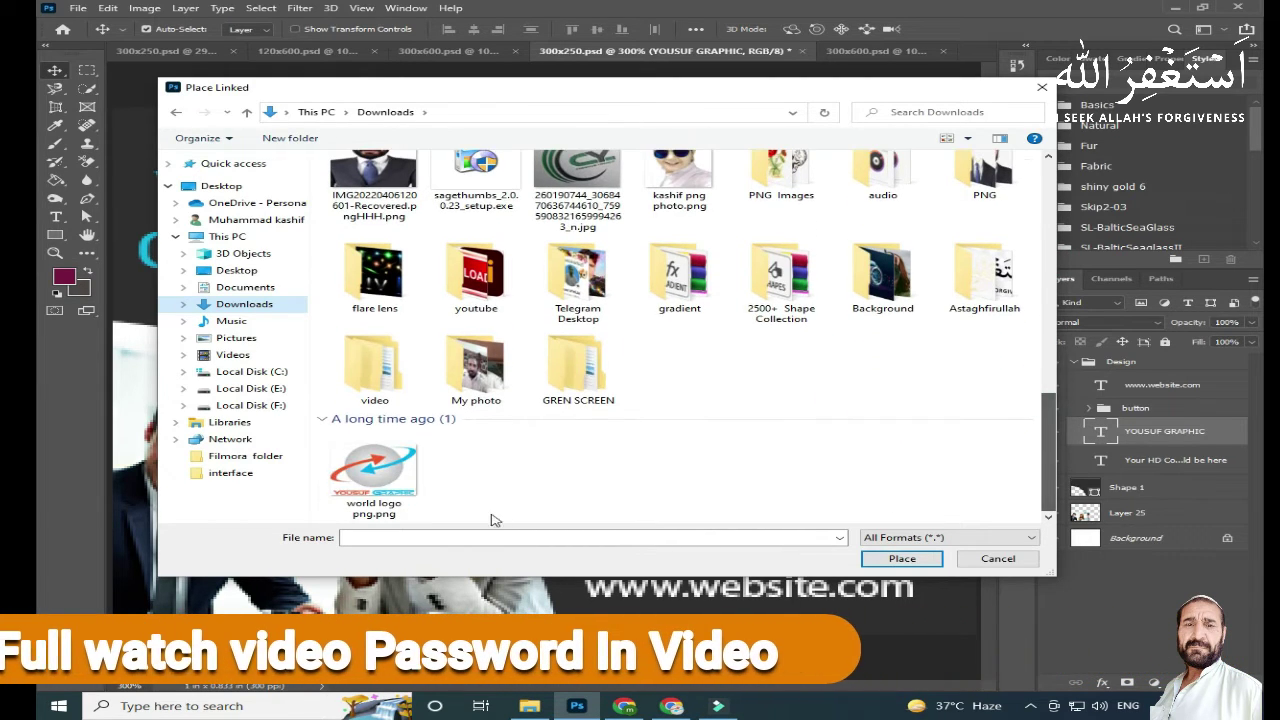
click(374, 472)
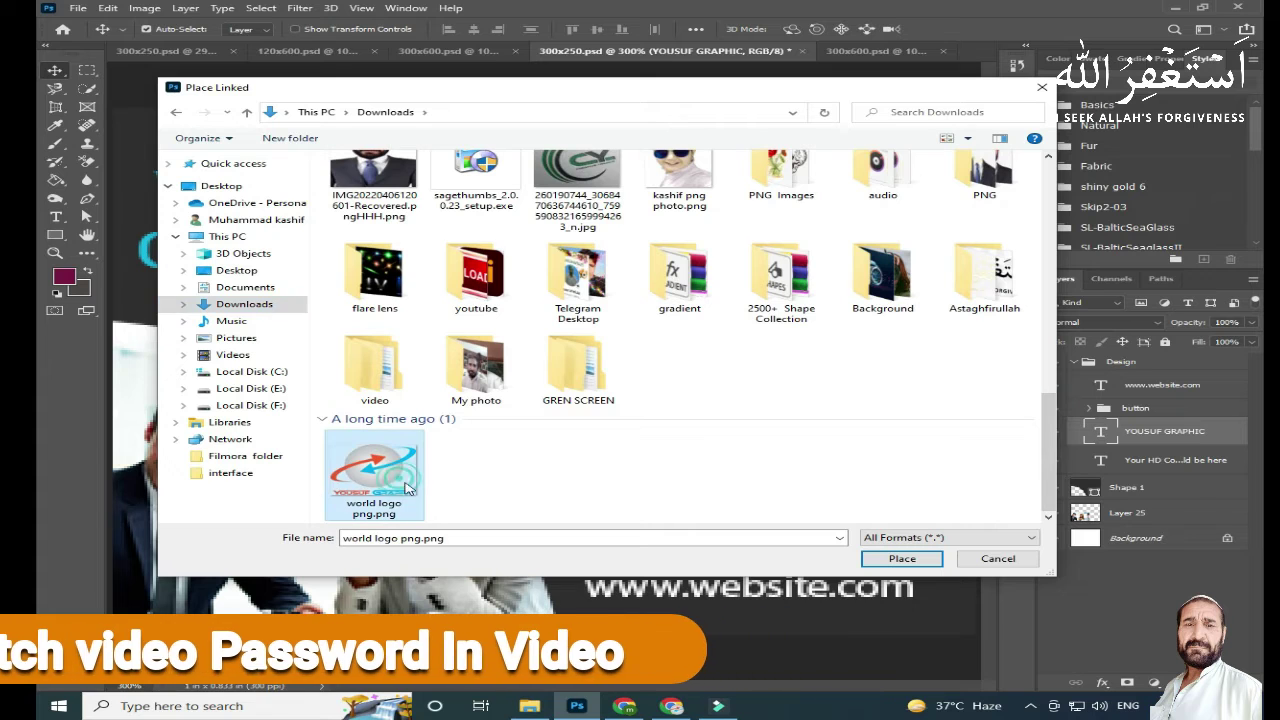
click(880, 559)
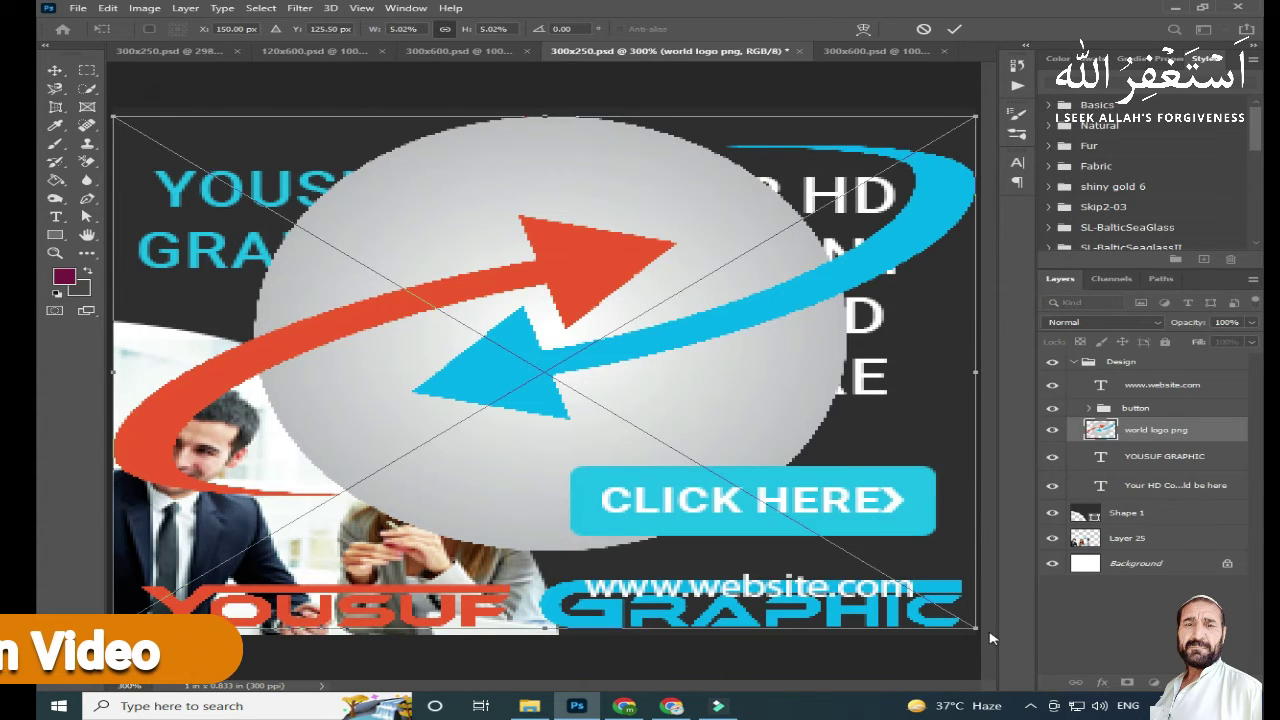
- Shrink the world logo, move it over the top-left logo text, and commit
drag(976, 628, 330, 243)
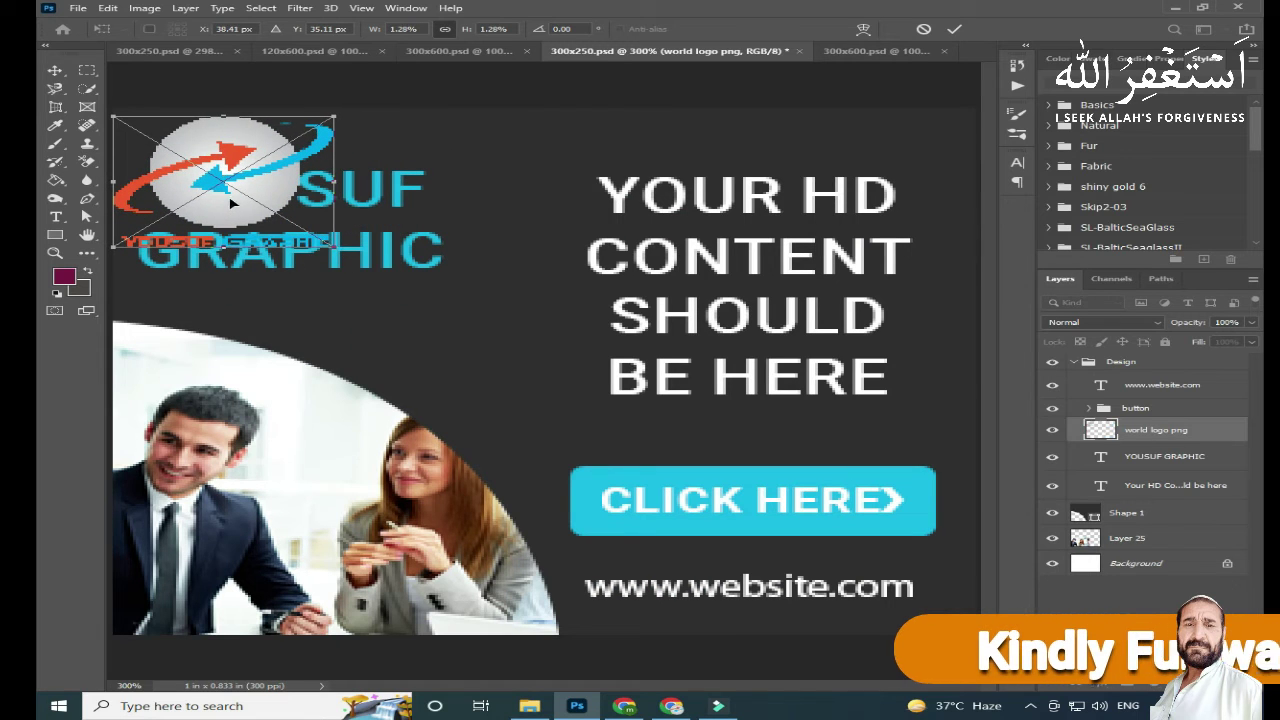
drag(222, 180, 277, 212)
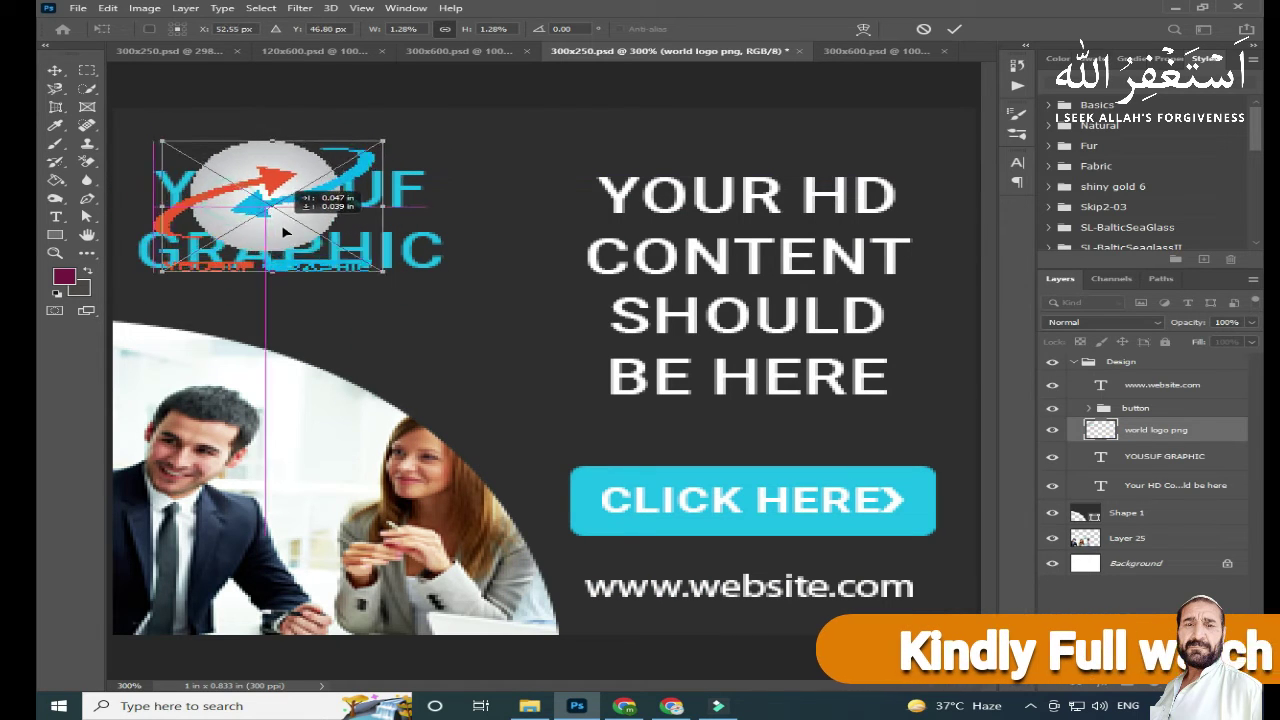
click(55, 70)
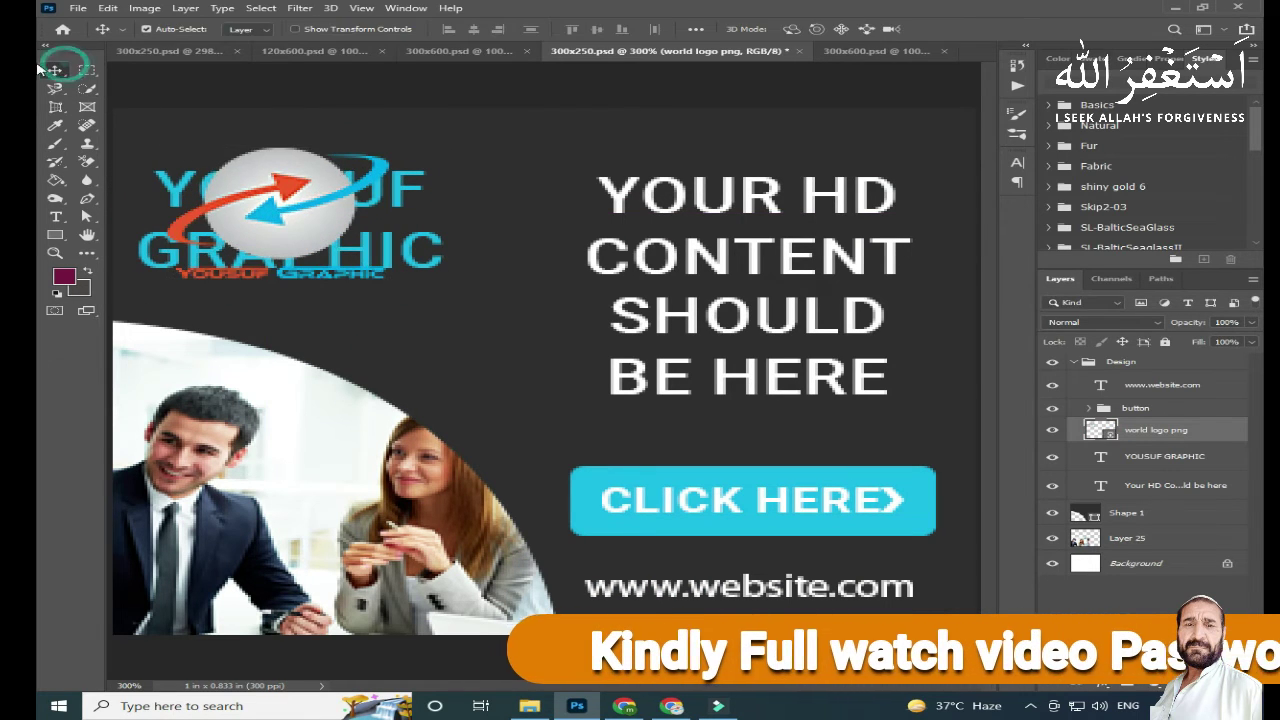
- Hide the YOUSUF GRAPHIC text layer, keep CLICK HERE visible, and select Shape 1
click(1052, 408)
click(1052, 408)
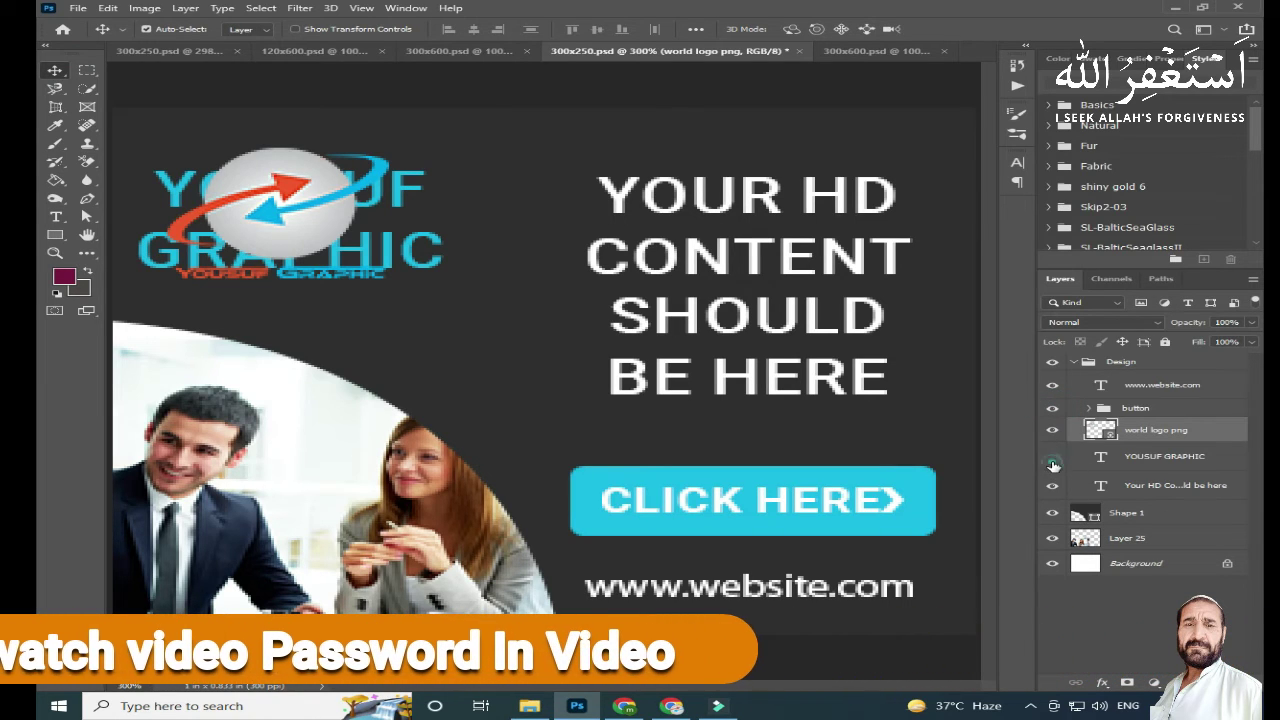
click(1052, 457)
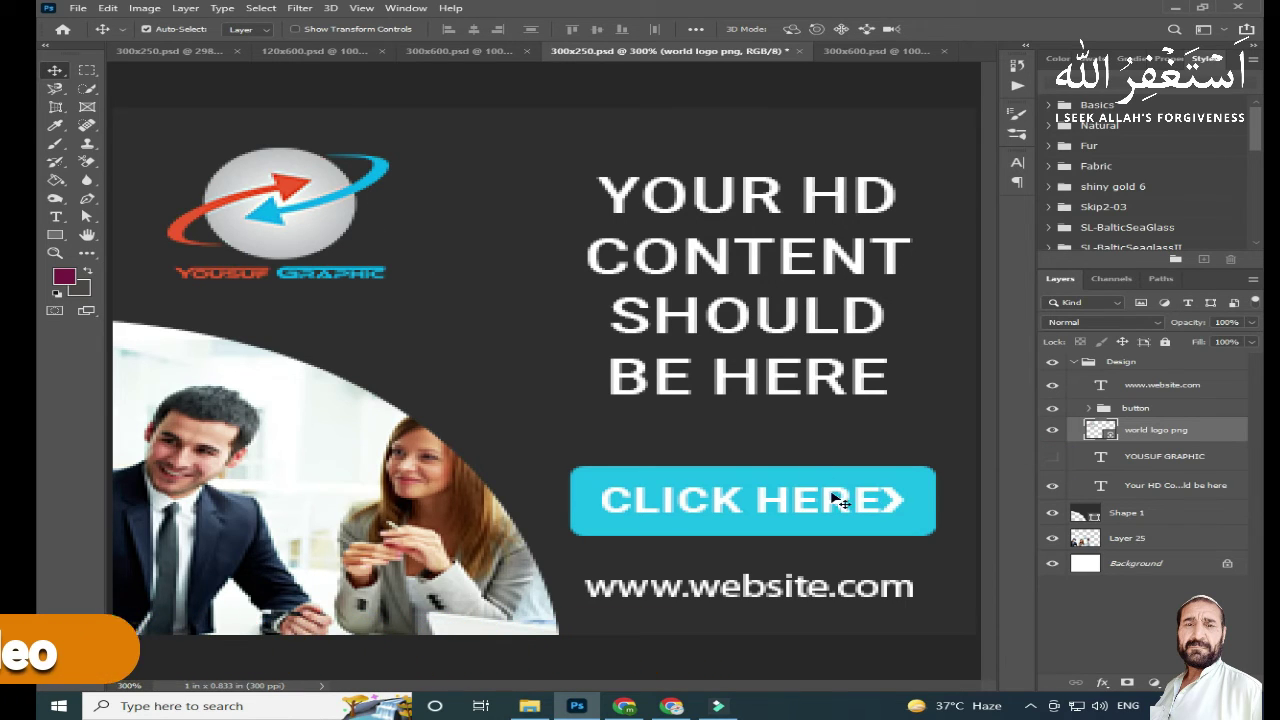
click(476, 343)
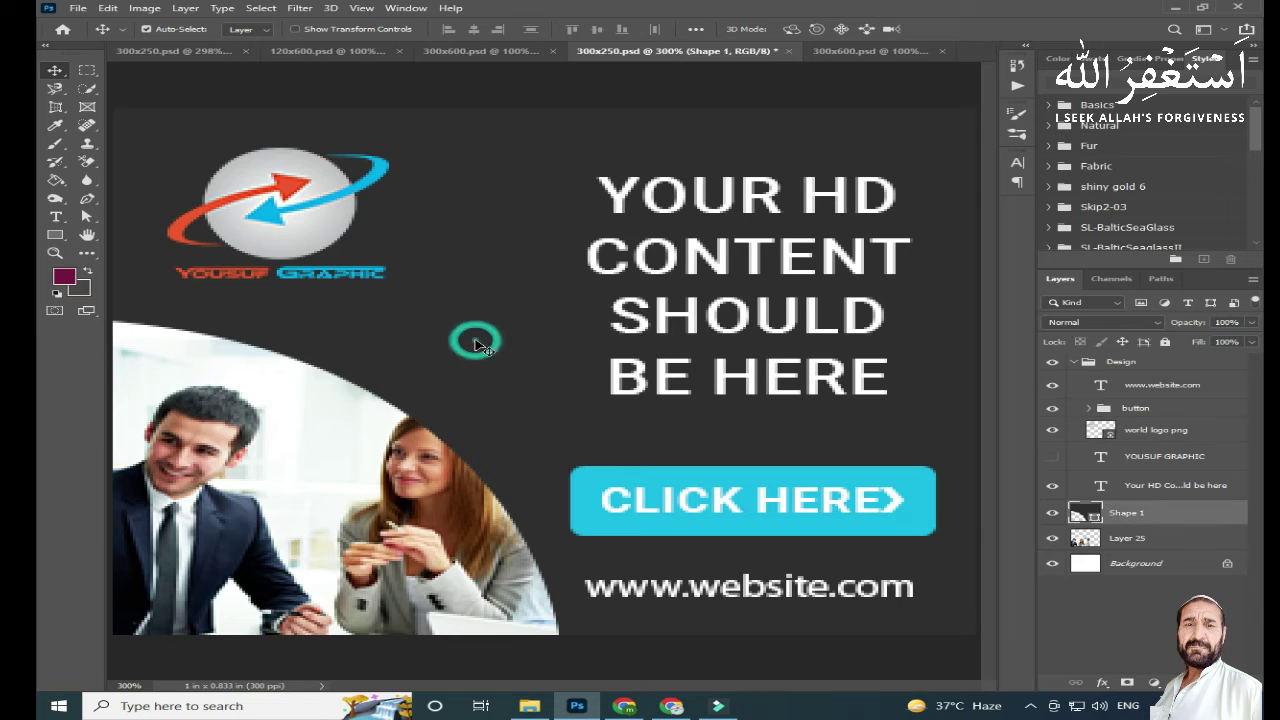
- Recolor the Shape 1 background to dark maroon #3f2b2b, then switch to the 300x600 banner
double_click(1087, 514)
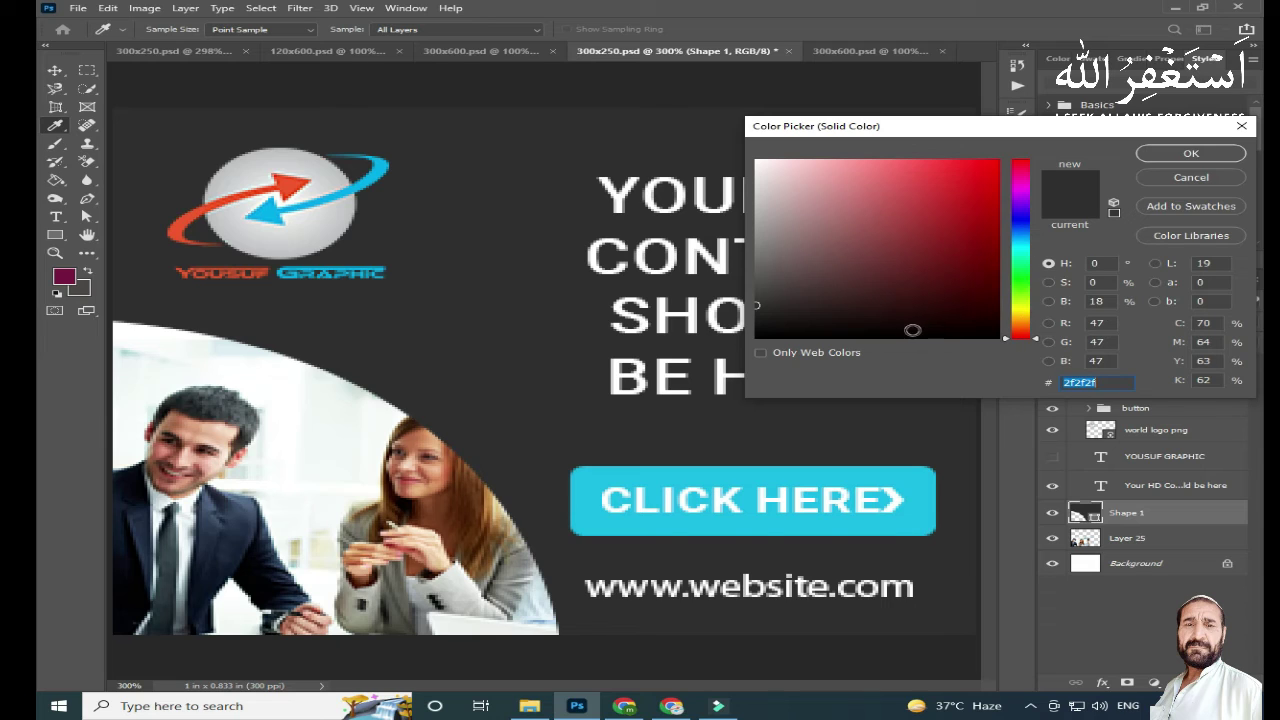
click(776, 245)
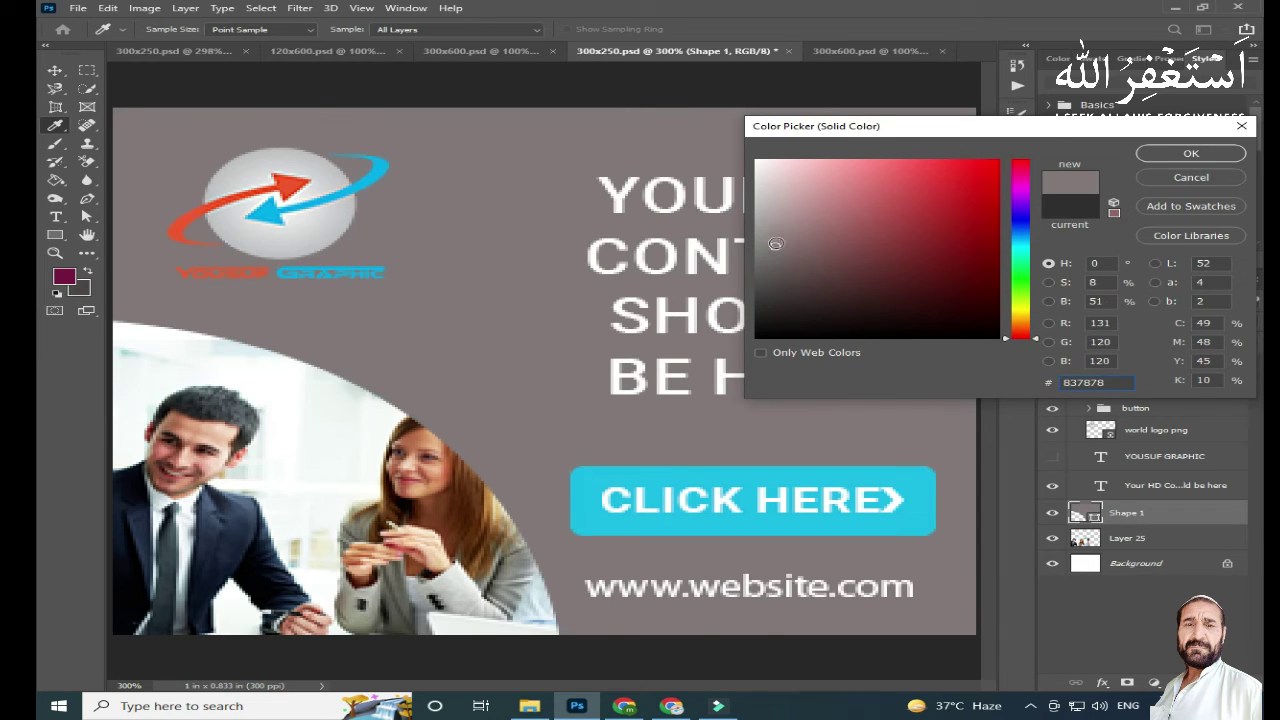
click(814, 227)
click(820, 251)
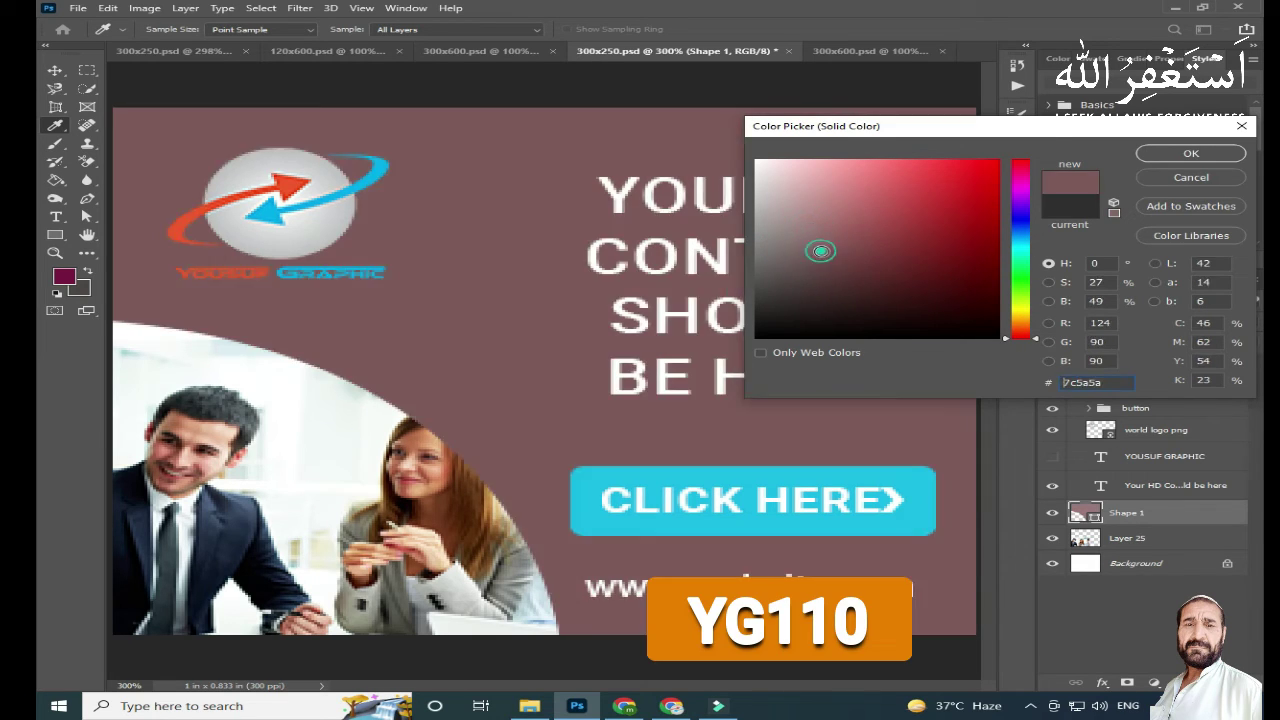
click(825, 276)
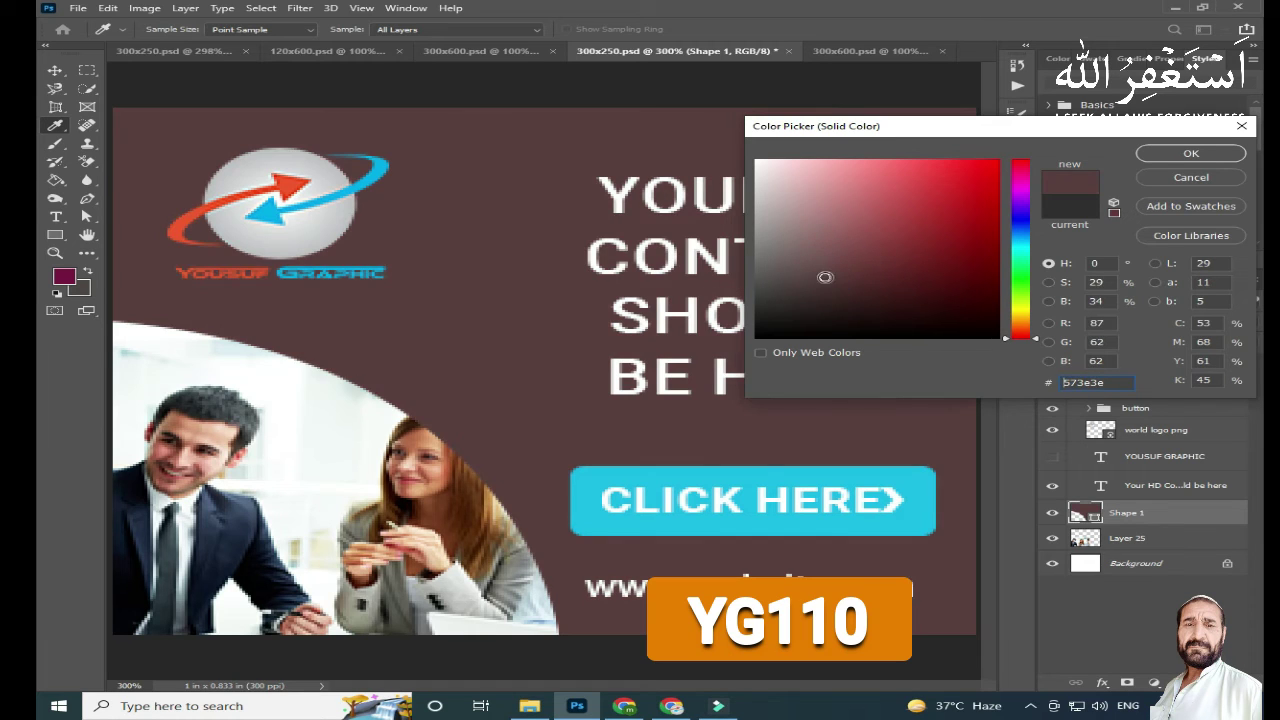
click(830, 294)
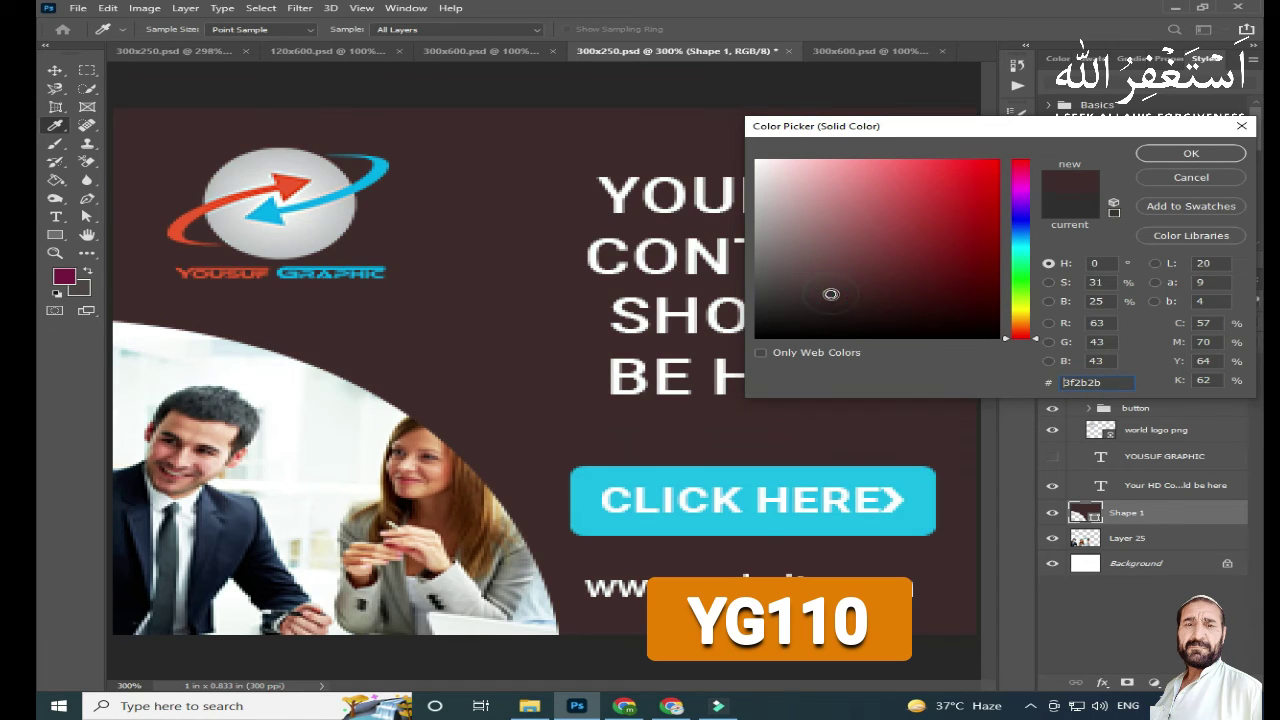
click(1187, 154)
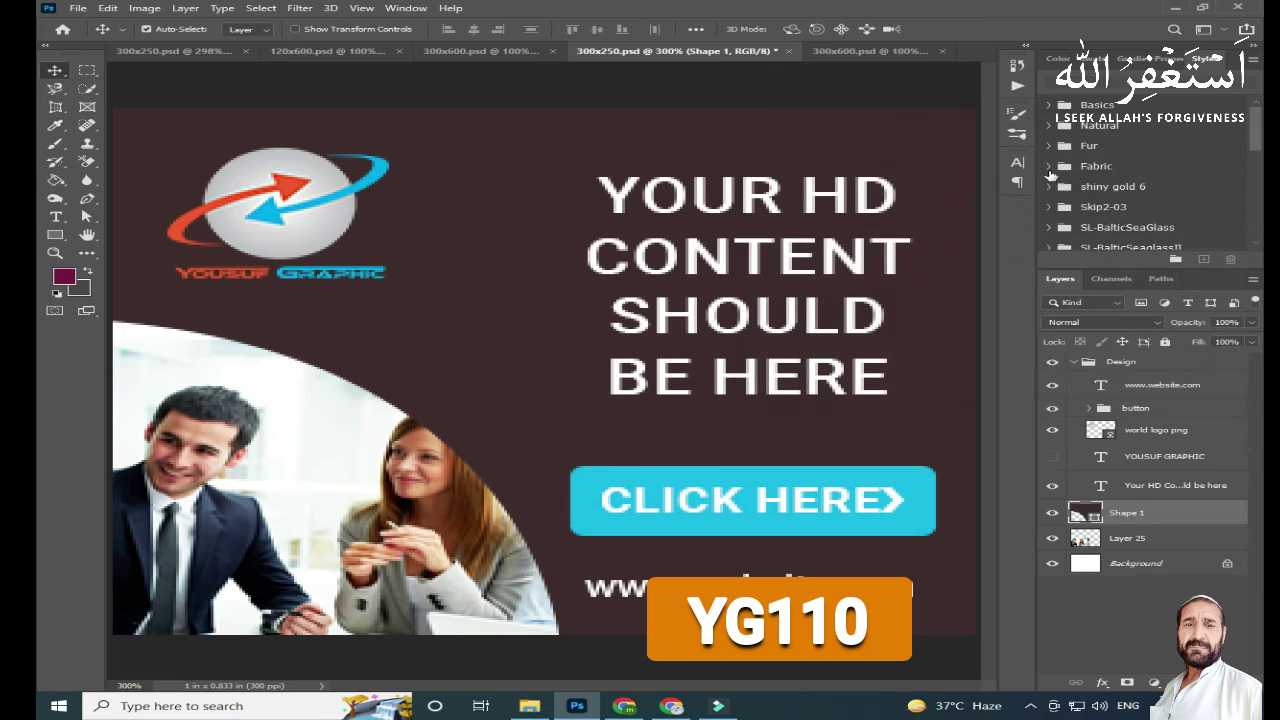
click(830, 50)
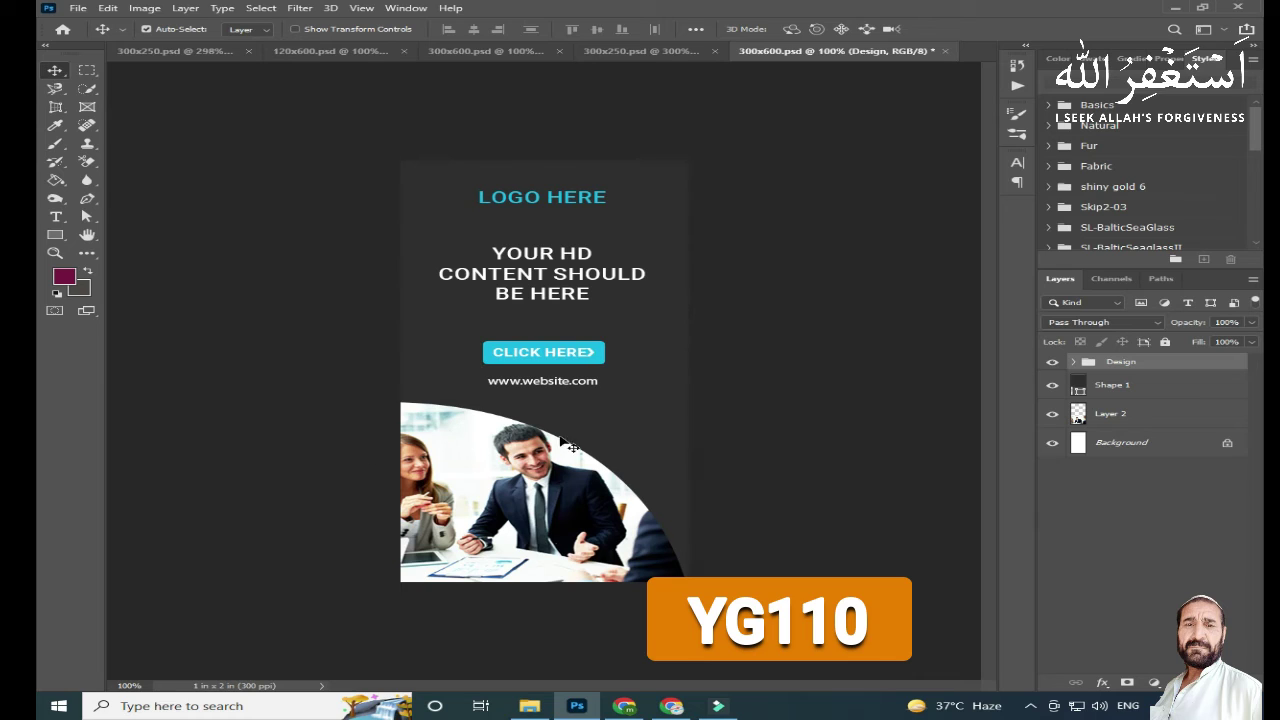
- Toggle the 300x600 banner's Layer 2 photo off and on, leaving it visible
click(465, 440)
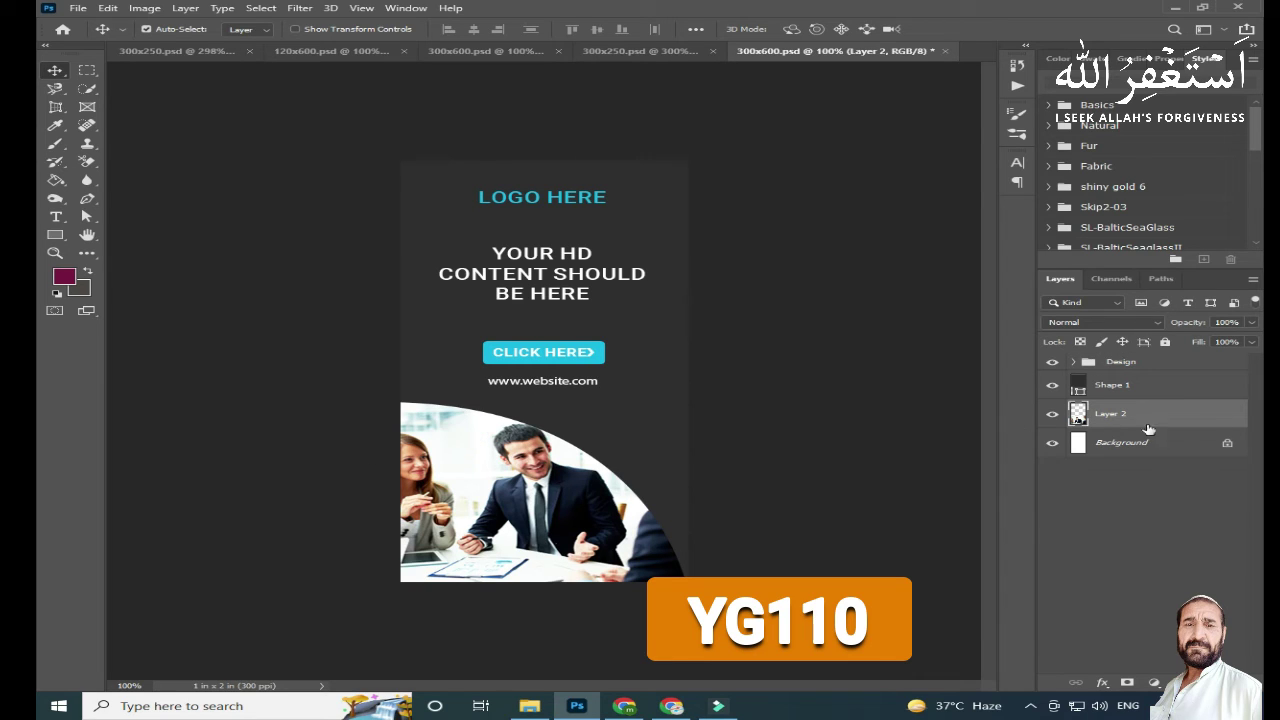
click(1051, 416)
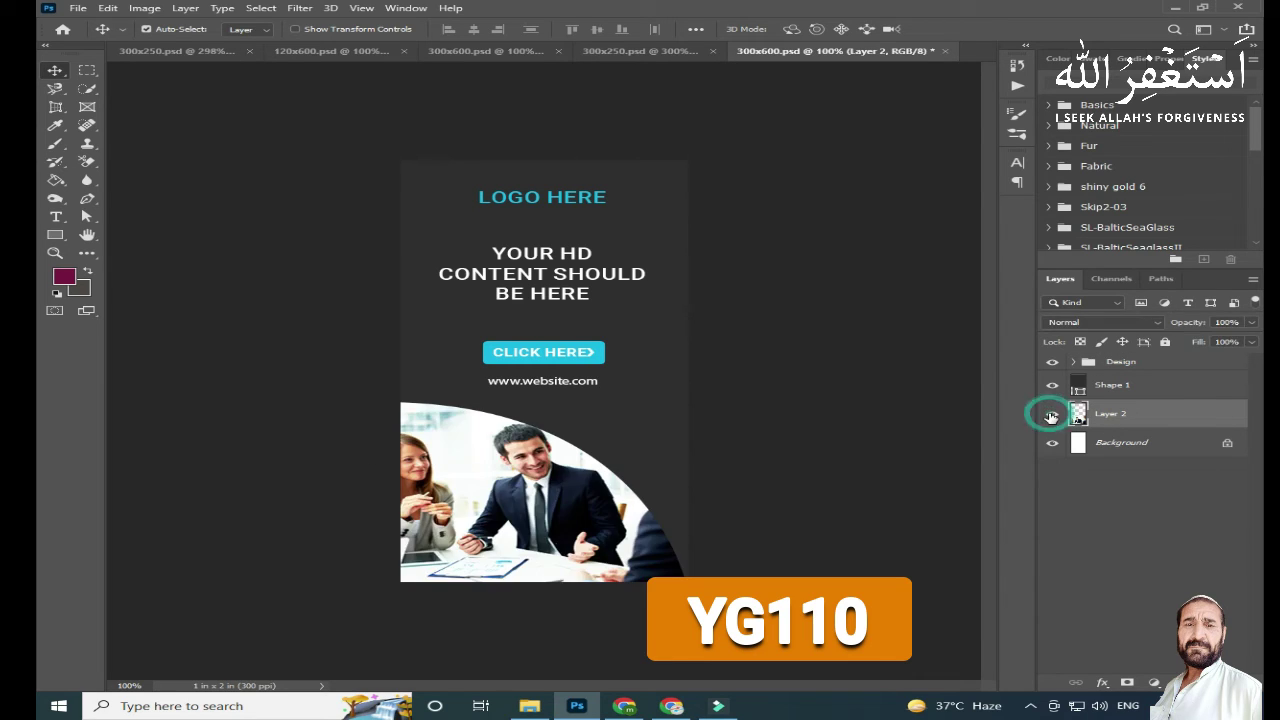
click(1051, 416)
click(1051, 416)
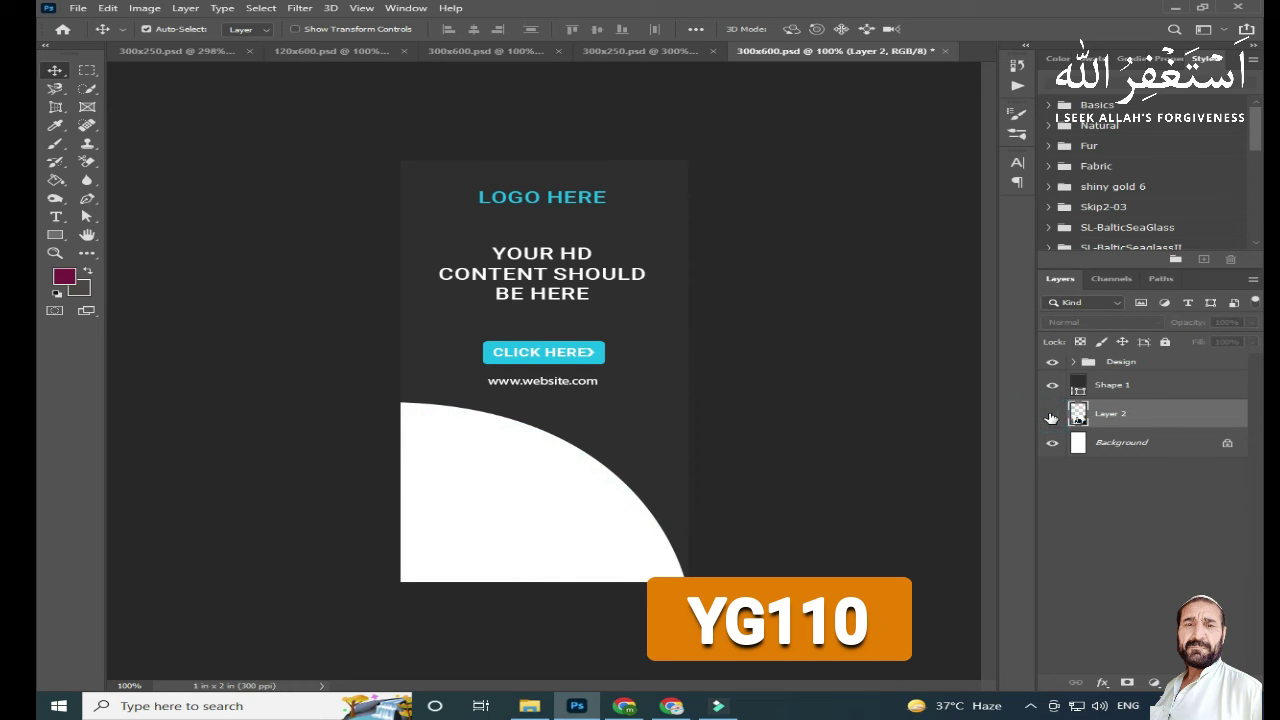
click(1051, 416)
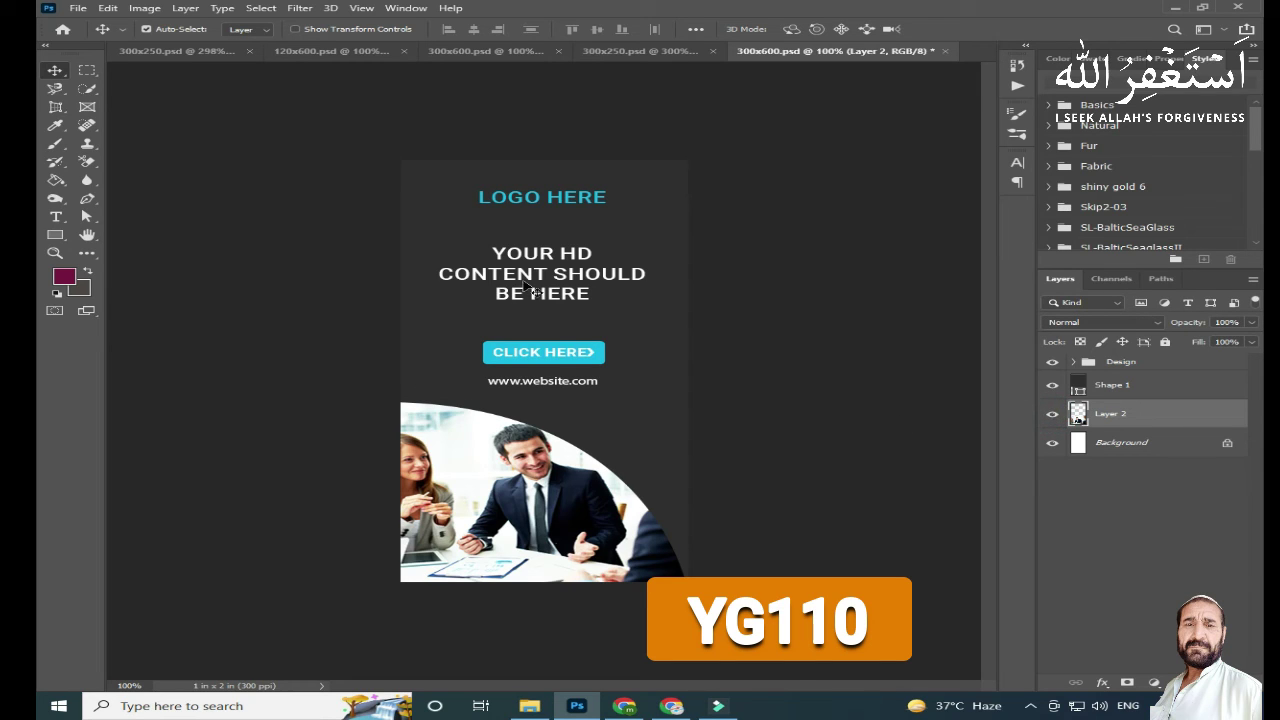
- Check the LOGO HERE and CLICK HERE button layers, then bring File Explorer forward
click(515, 203)
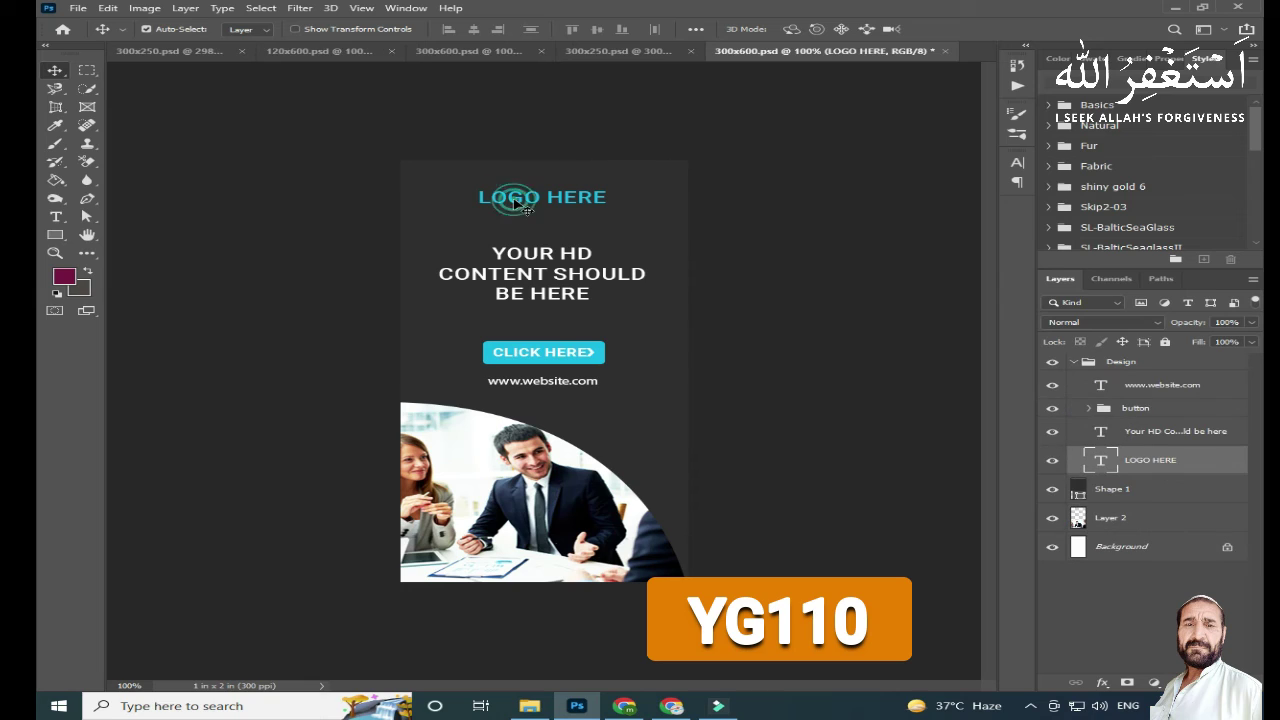
click(1053, 462)
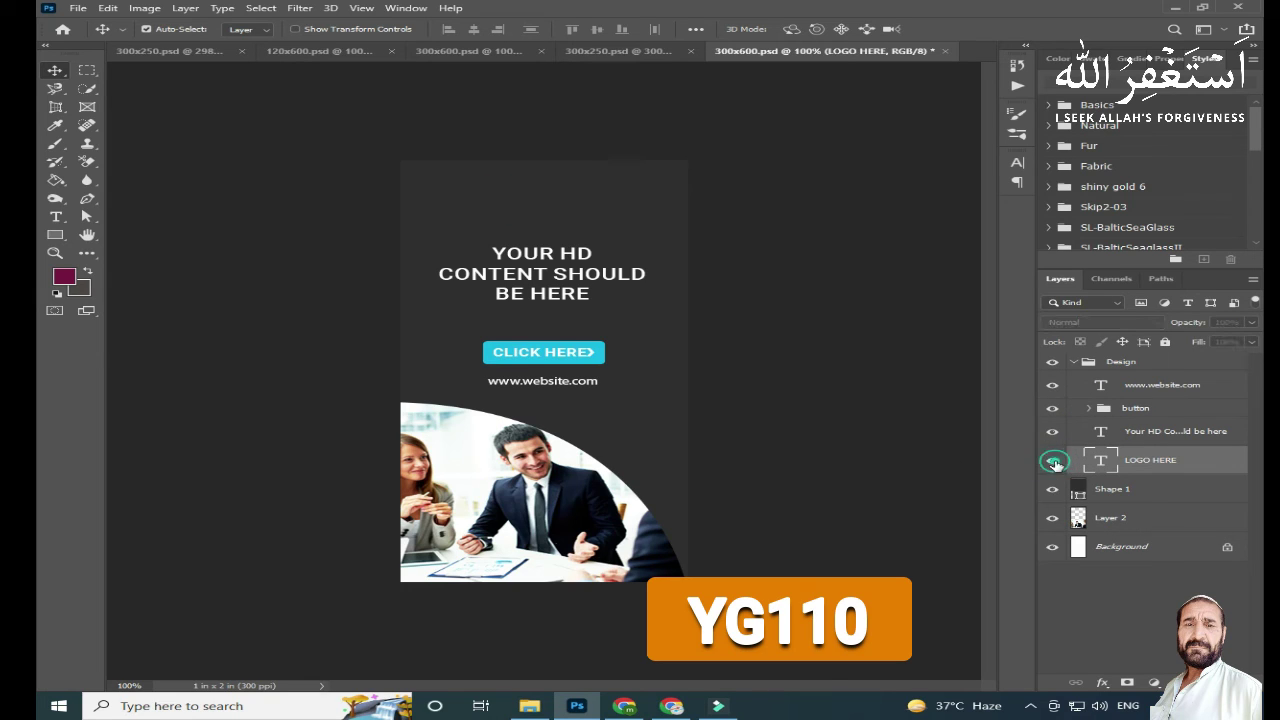
click(1053, 462)
click(564, 354)
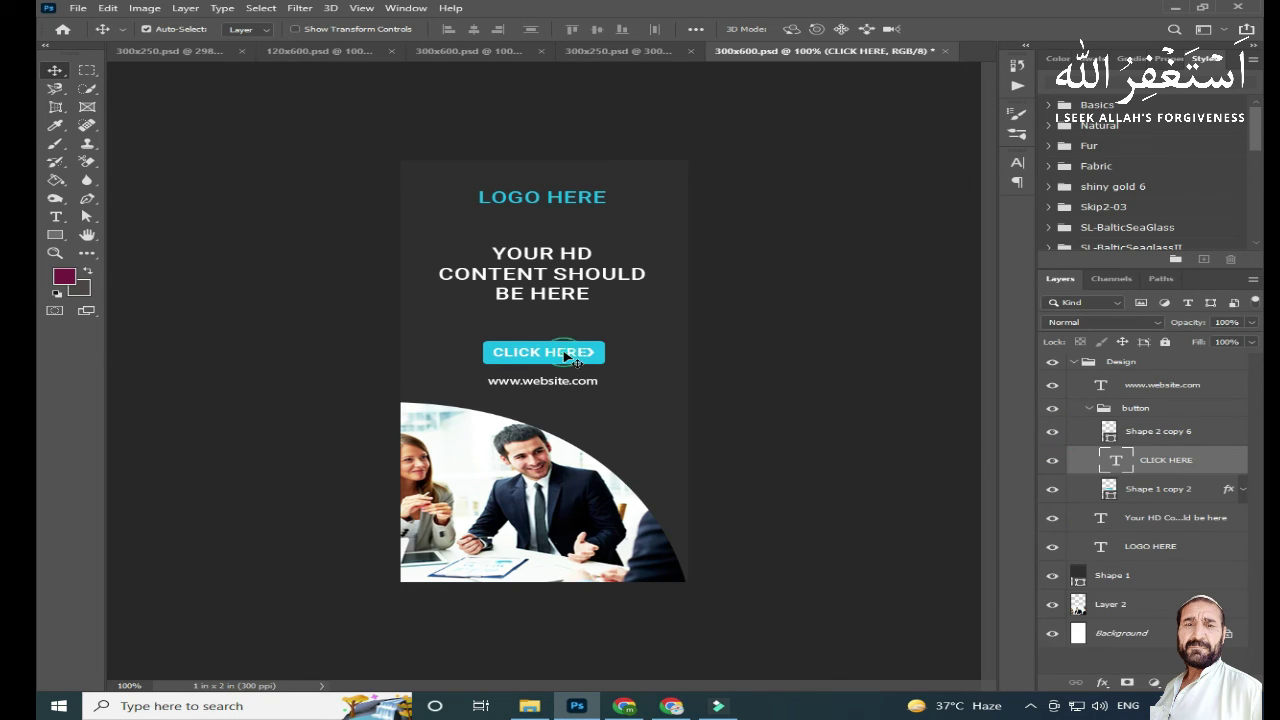
click(552, 348)
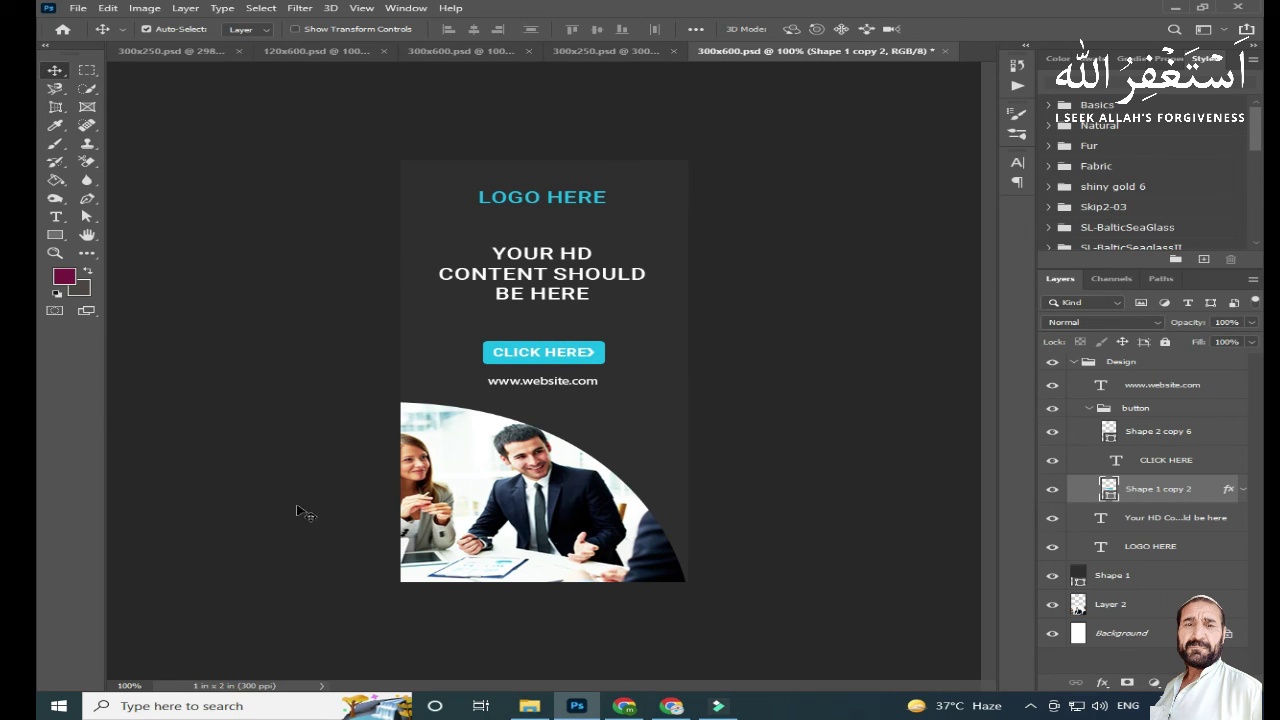
click(530, 708)
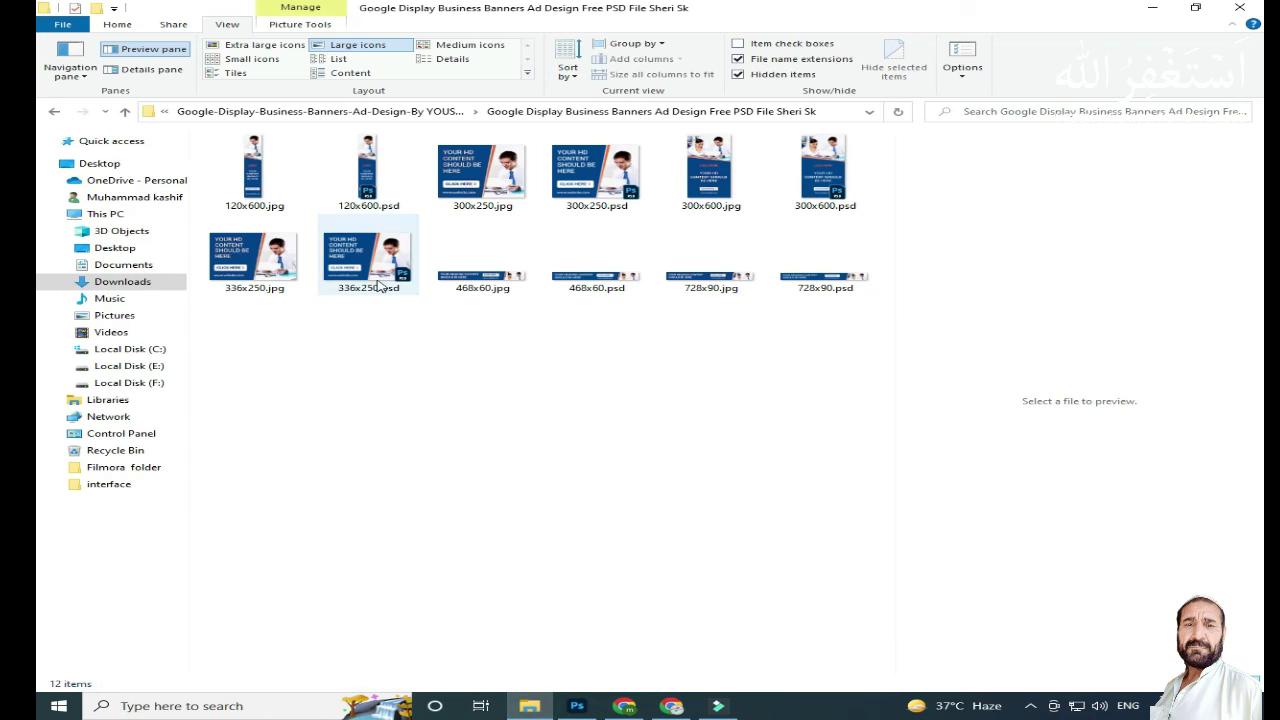
- Peek into the dark business banners folder, then return to Downloads' New folder (2)
click(125, 111)
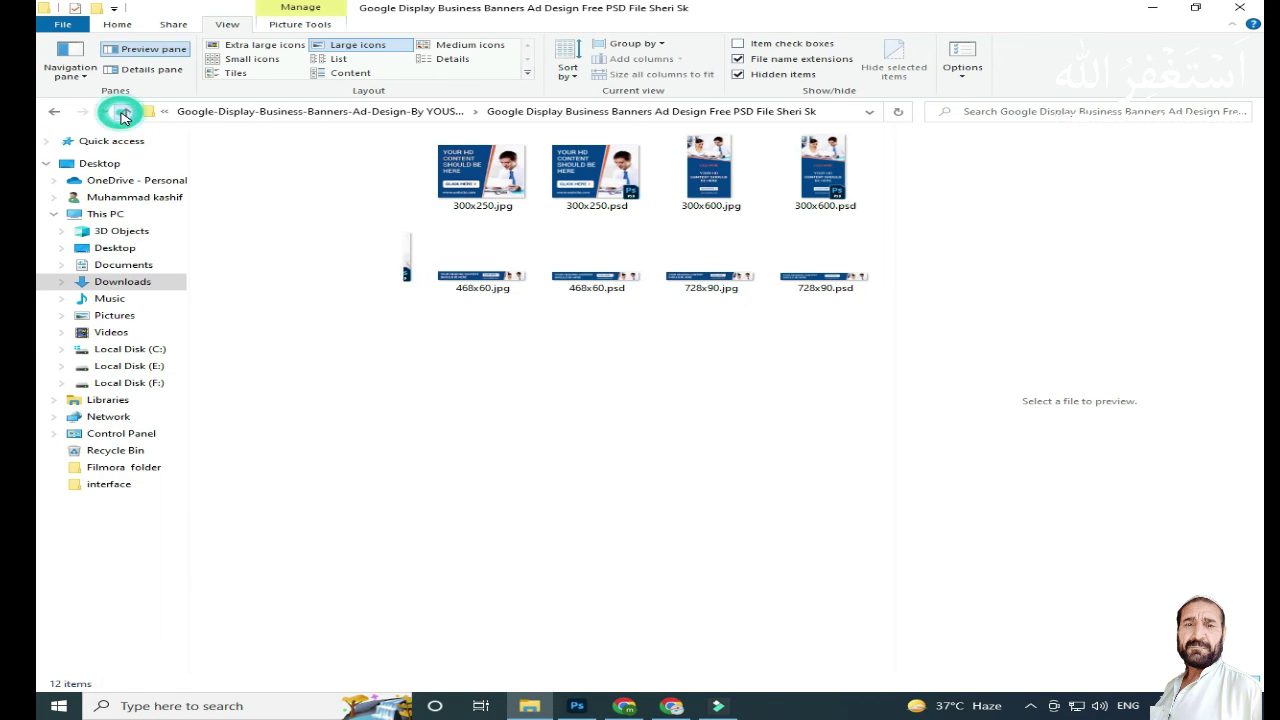
double_click(705, 240)
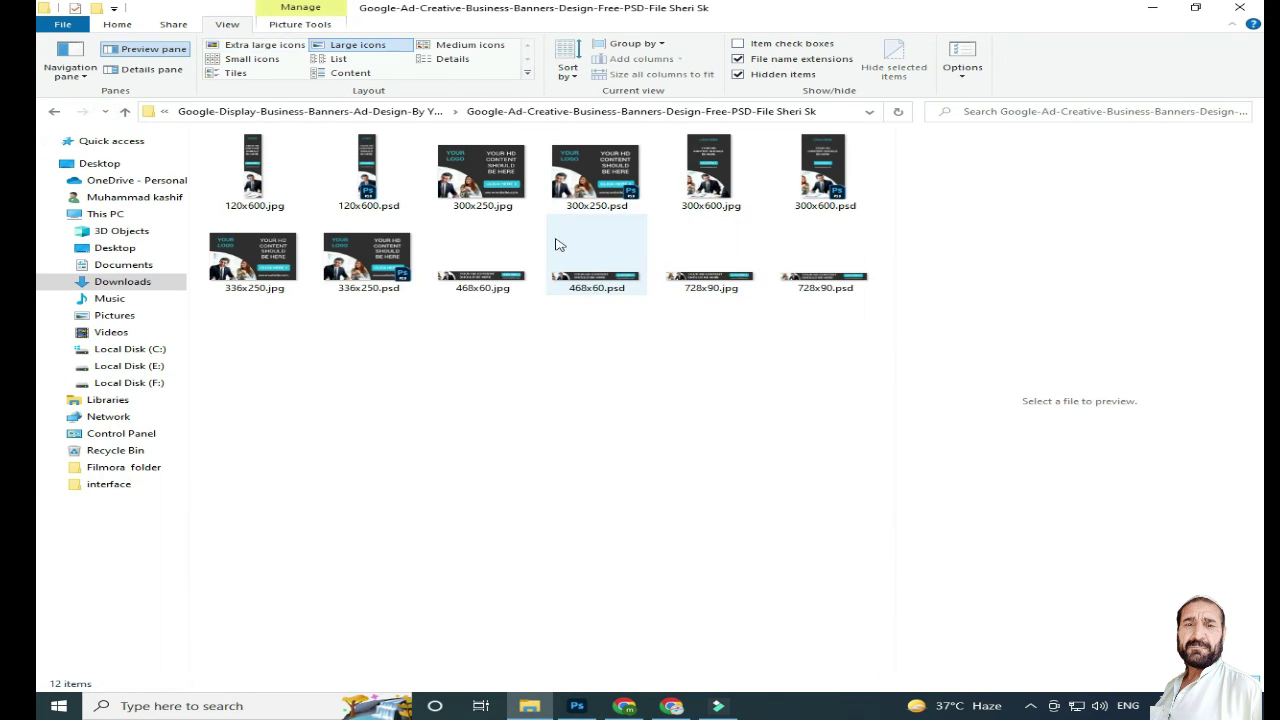
click(125, 113)
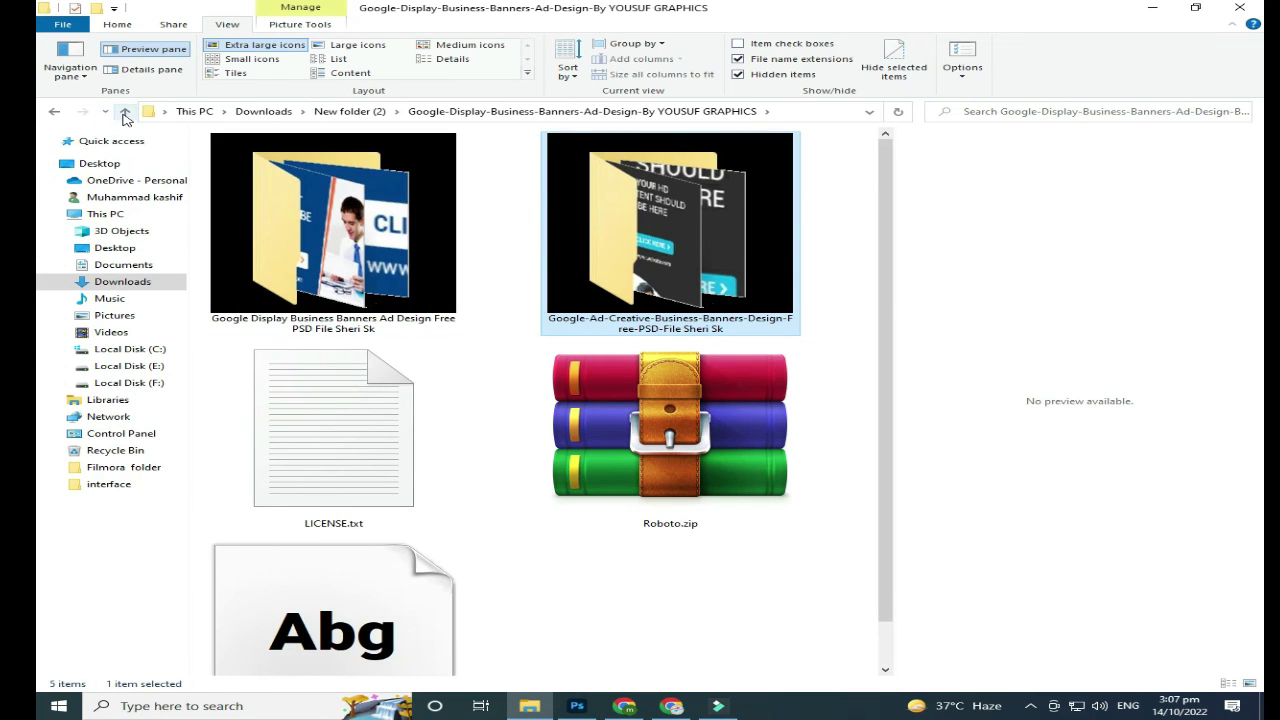
click(125, 113)
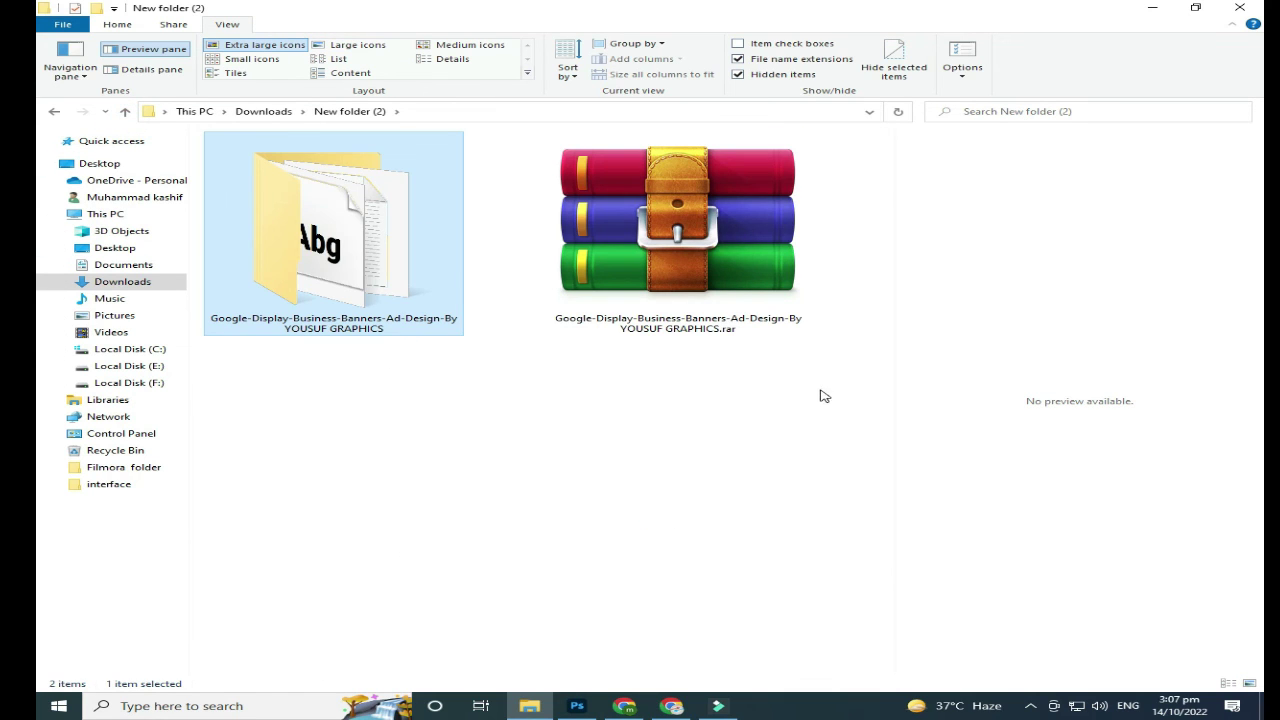